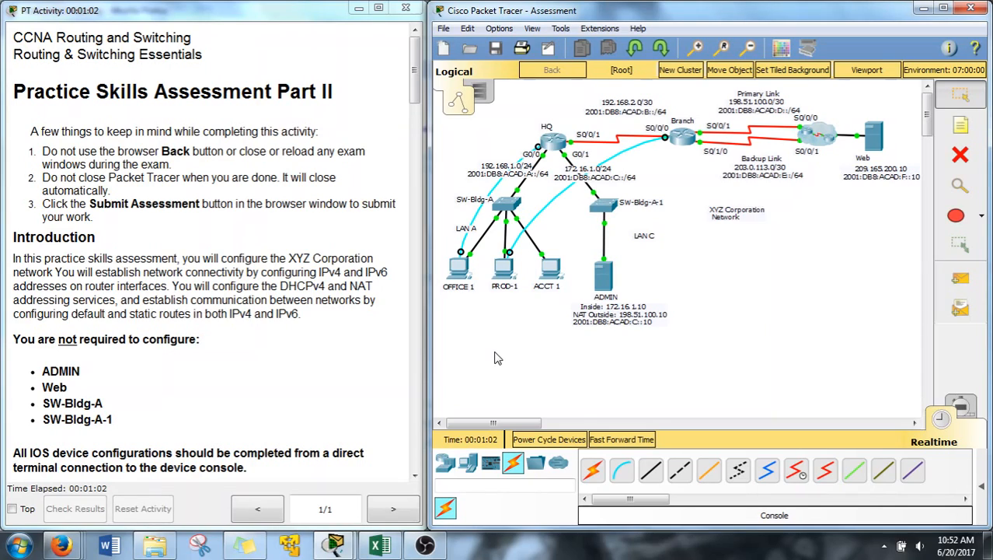
Bring up the CDP activation and routing instructions, and open a terminal session from OFFICE 1 to the HQ router's console
{"action": "left_click_drag", "start_coordinate": [417, 81], "coordinate": [423, 309]}
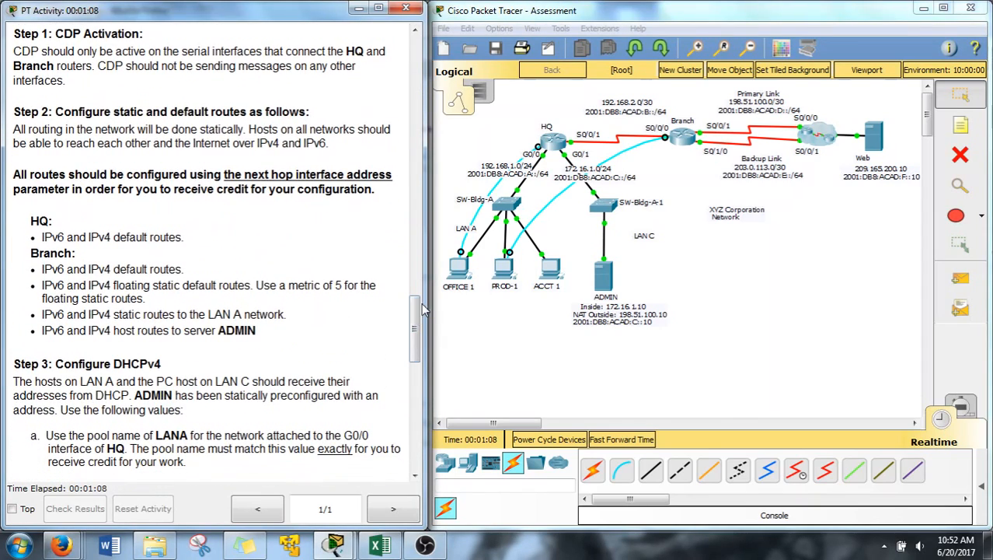
{"action": "left_click", "coordinate": [464, 274]}
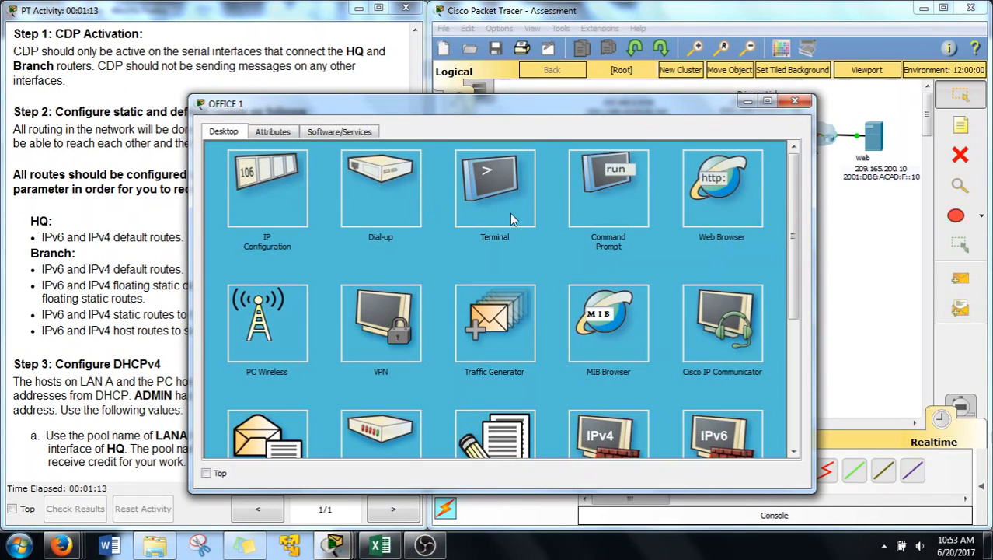
{"action": "left_click", "coordinate": [512, 220]}
{"action": "left_click_drag", "start_coordinate": [401, 106], "coordinate": [651, 64]}
{"action": "left_click", "coordinate": [828, 251]}
{"action": "key", "text": "Return"}
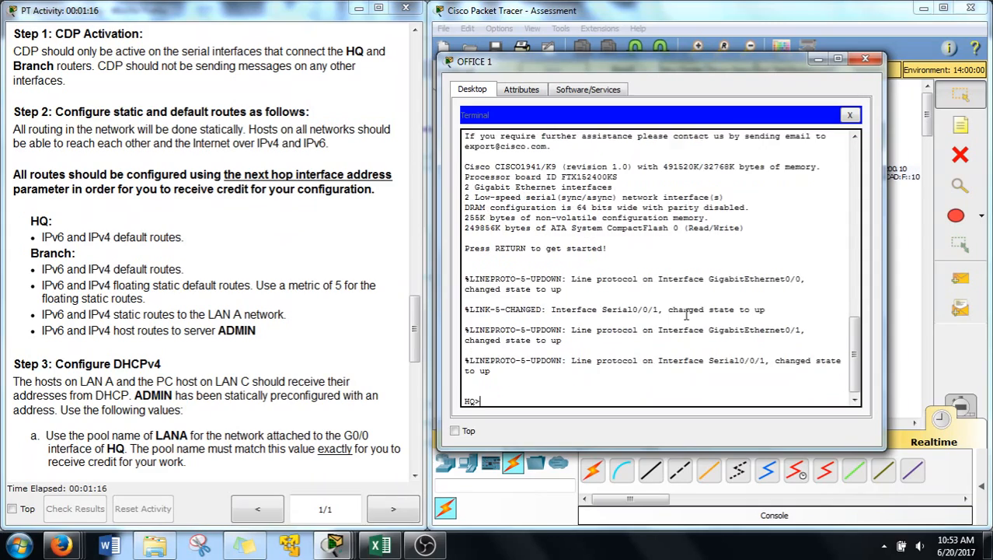
Enter privileged EXEC mode and then global configuration mode on the HQ router
{"action": "key", "text": "Return"}
{"action": "type", "text": "en"}
{"action": "key", "text": "Return"}
{"action": "type", "text": "conf t"}
{"action": "key", "text": "Return"}
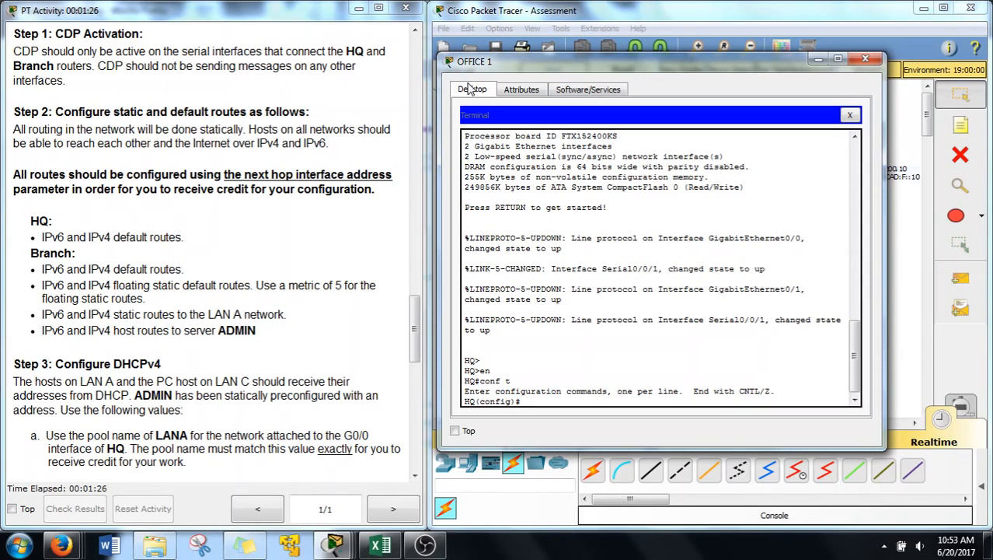
Check HQ's interface labels in the topology and enable CDP globally on HQ with cdp run
{"action": "left_click_drag", "start_coordinate": [742, 67], "coordinate": [262, 63]}
{"action": "left_click", "coordinate": [582, 124]}
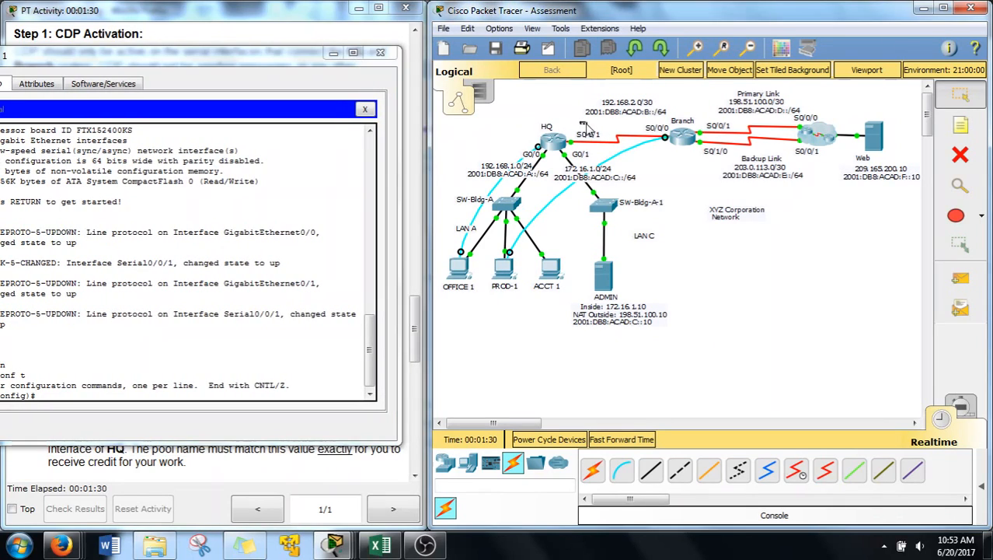
{"action": "left_click_drag", "start_coordinate": [583, 123], "coordinate": [606, 129]}
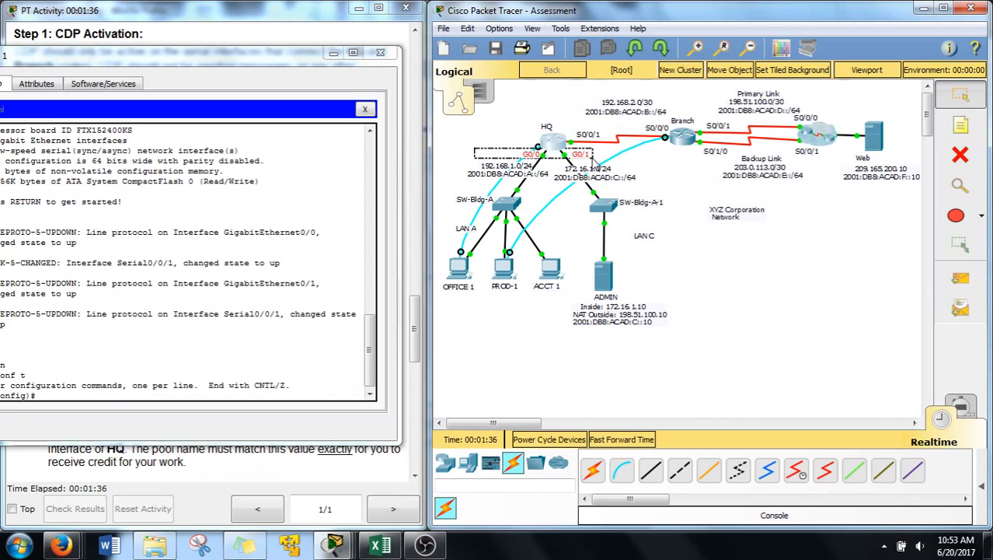
{"action": "left_click_drag", "start_coordinate": [709, 174], "coordinate": [736, 119]}
{"action": "left_click_drag", "start_coordinate": [187, 61], "coordinate": [646, 51]}
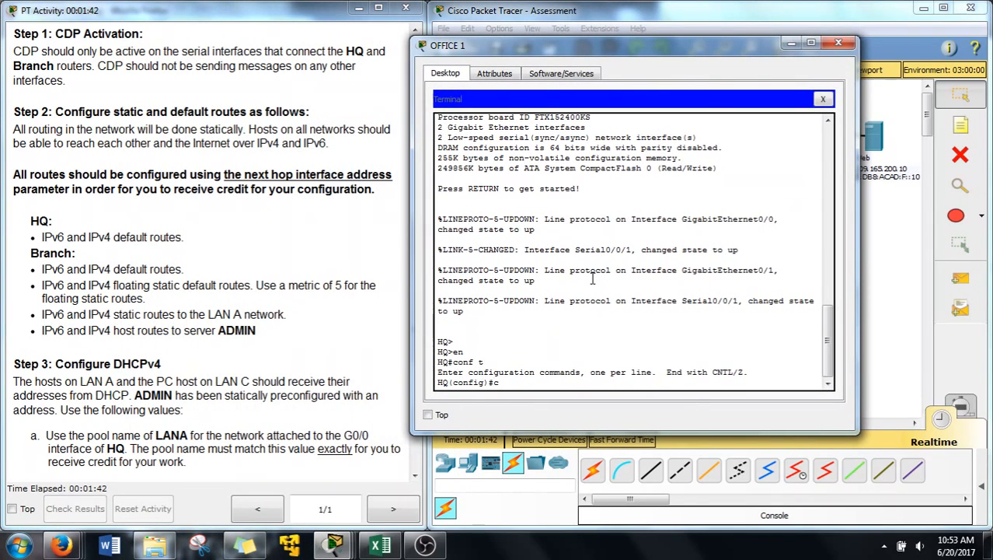
{"action": "type", "text": "run"}
{"action": "key", "text": "Tab"}
{"action": "key", "text": "Return"}
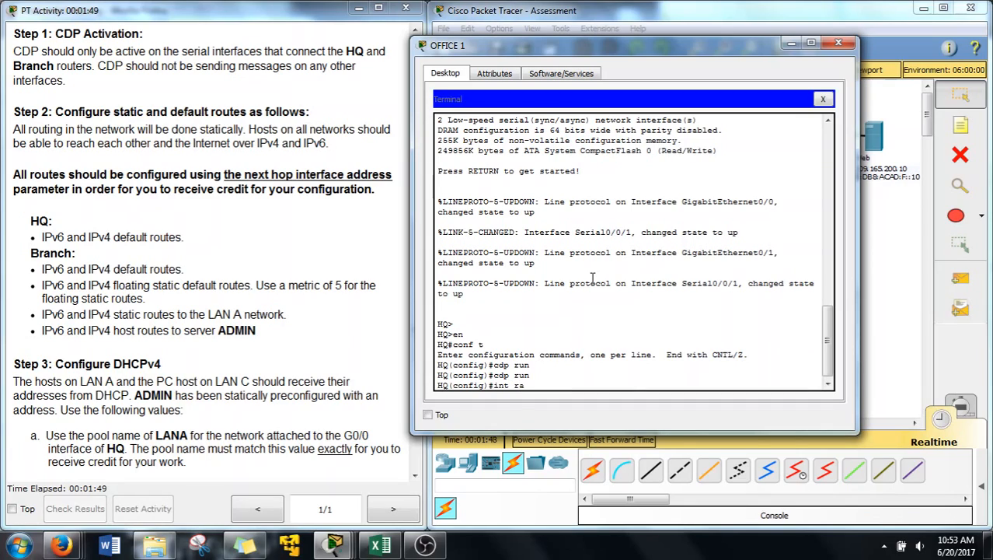
Disable CDP on HQ's interface range g0/0-1 with no cdp enable and return to global configuration mode
{"action": "type", "text": "int range g0/"}
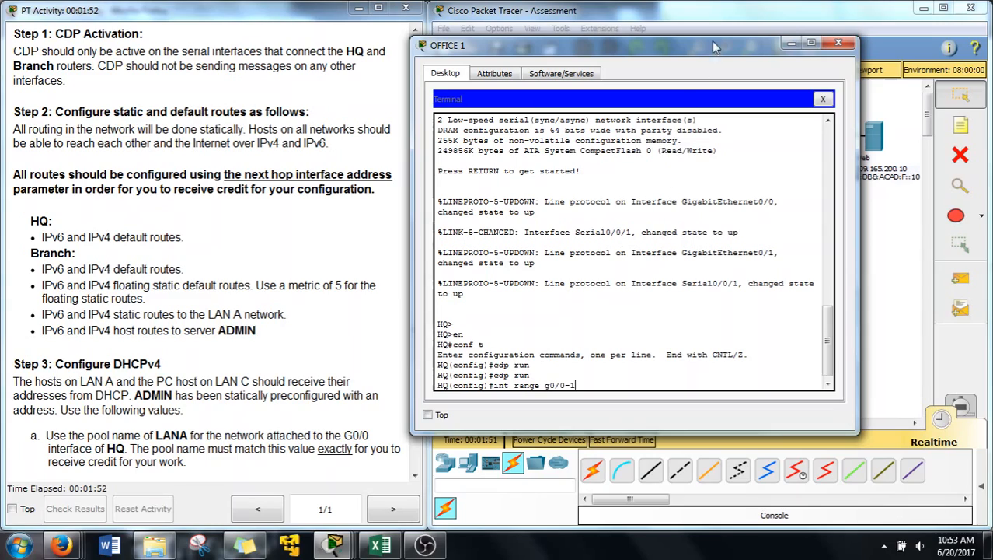
{"action": "type", "text": "0-1"}
{"action": "key", "text": "Return"}
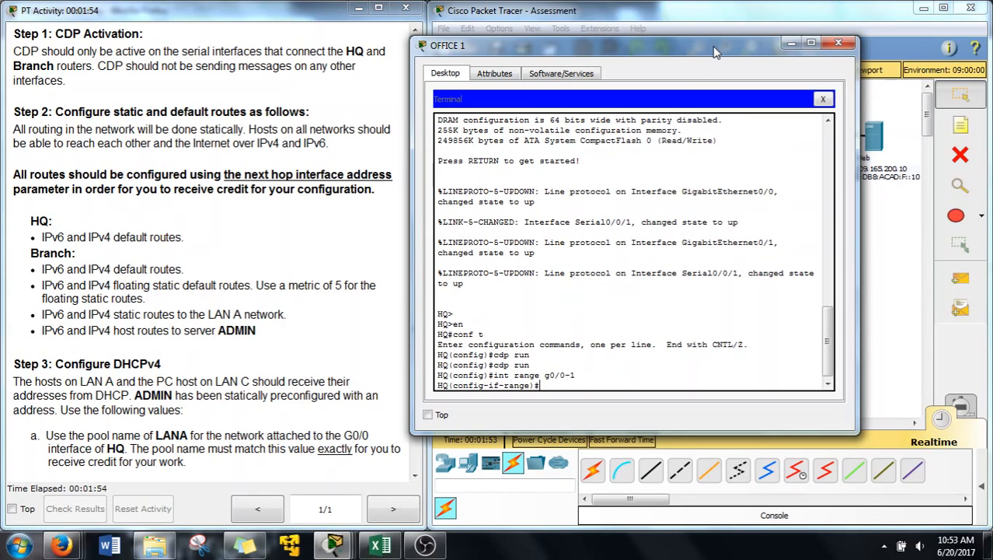
{"action": "type", "text": "no "}
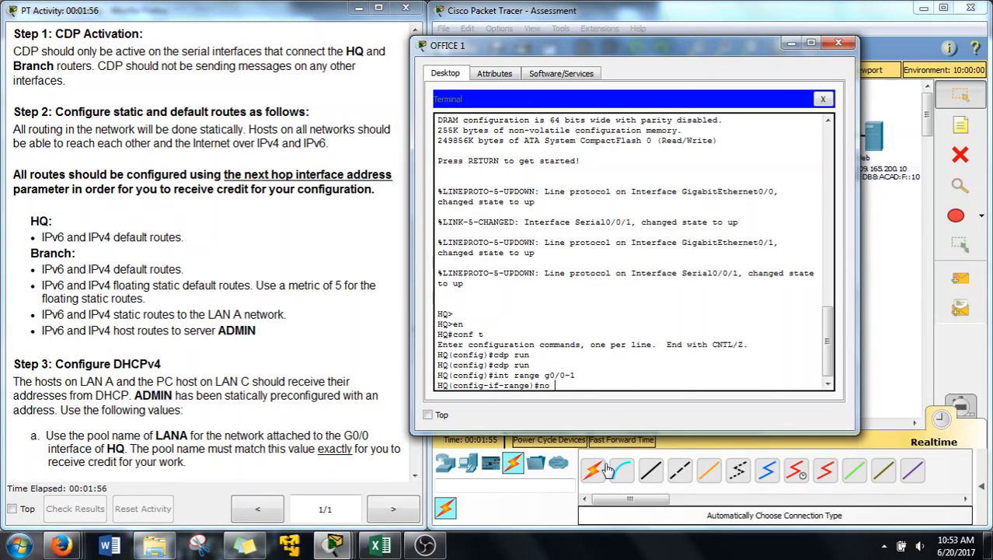
{"action": "type", "text": "cdp en"}
{"action": "key", "text": "Tab"}
{"action": "key", "text": "Return"}
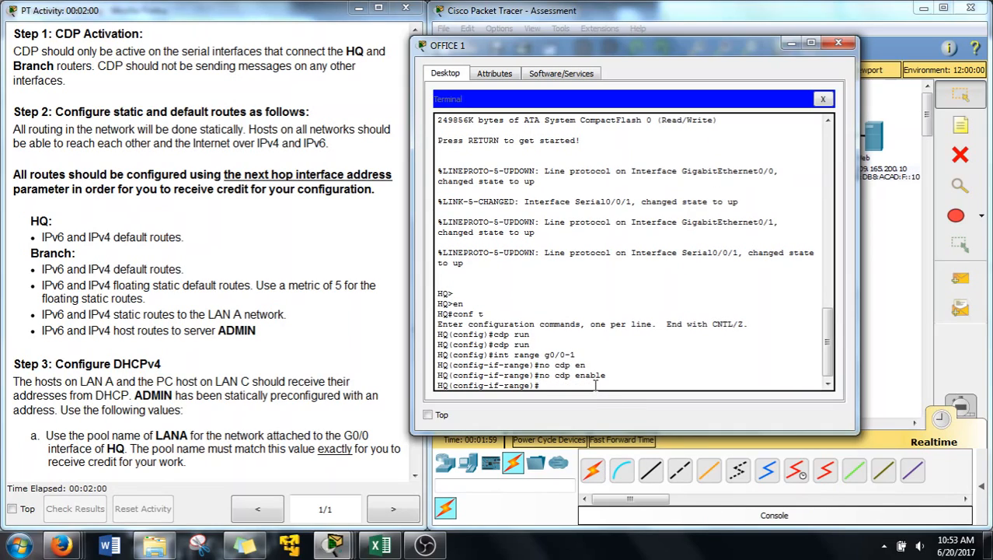
{"action": "type", "text": "exit"}
{"action": "key", "text": "Return"}
Open a terminal session from PROD-1 to the Branch router's console with the default port settings, keeping the instructions in view
{"action": "left_click_drag", "start_coordinate": [732, 47], "coordinate": [792, 52]}
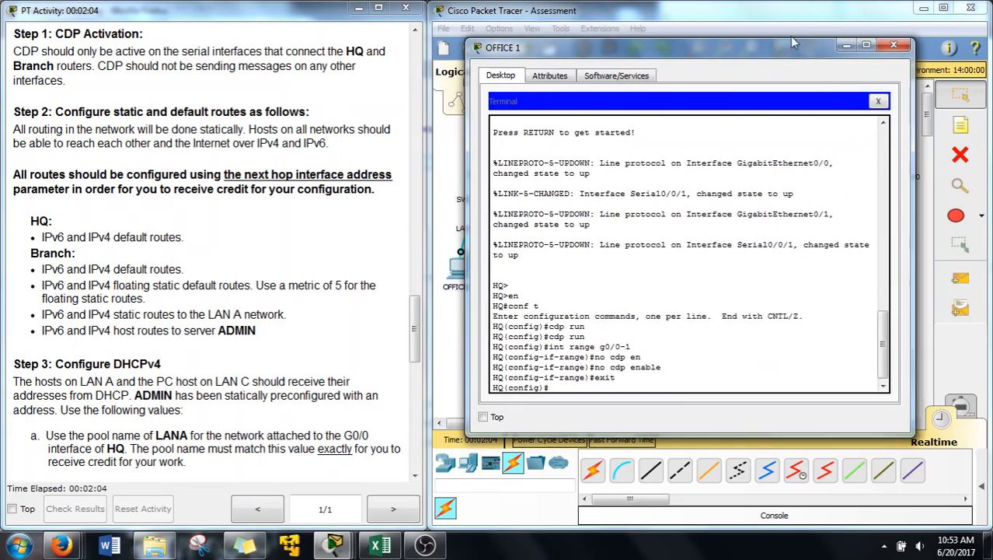
{"action": "left_click", "coordinate": [795, 17]}
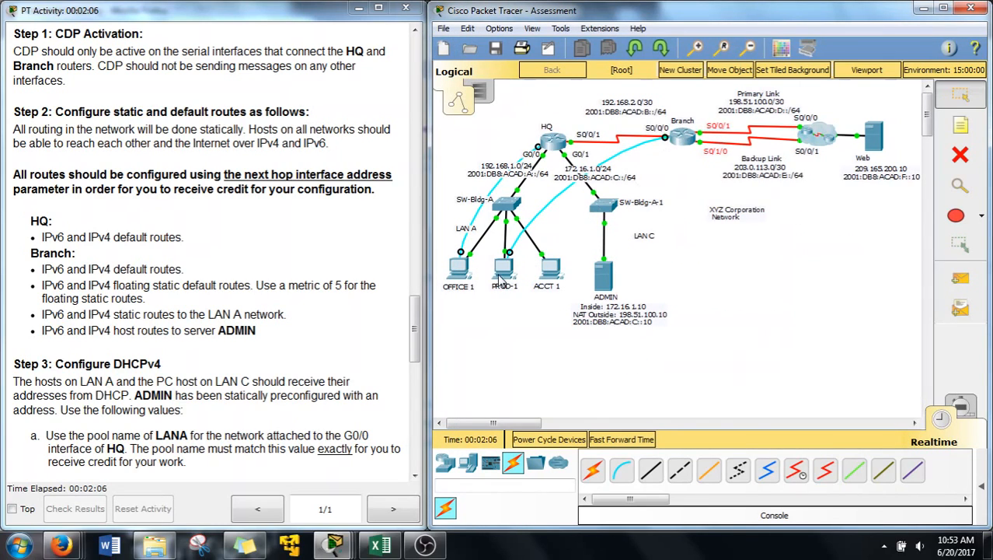
{"action": "left_click", "coordinate": [502, 271]}
{"action": "left_click", "coordinate": [507, 189]}
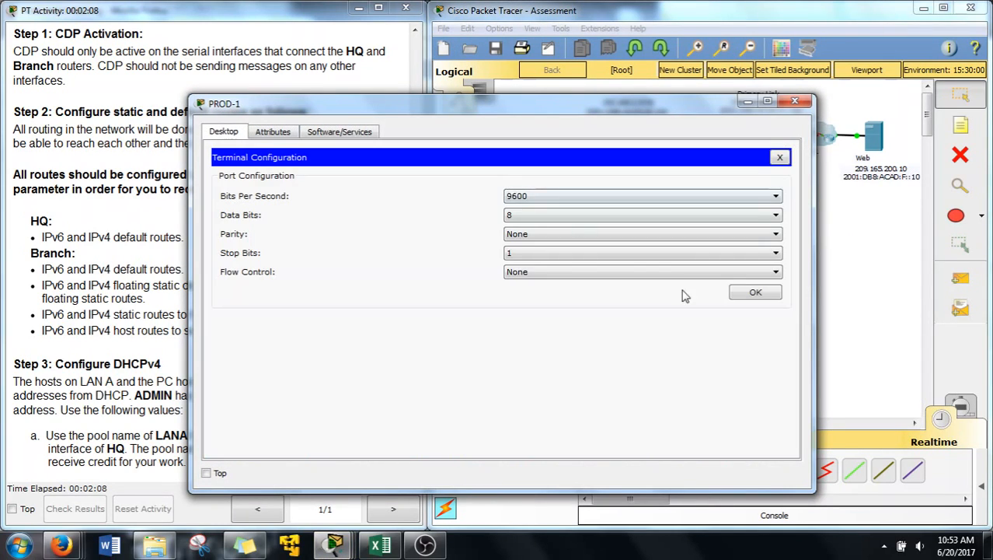
{"action": "left_click", "coordinate": [759, 292]}
{"action": "left_click_drag", "start_coordinate": [186, 217], "coordinate": [379, 216]}
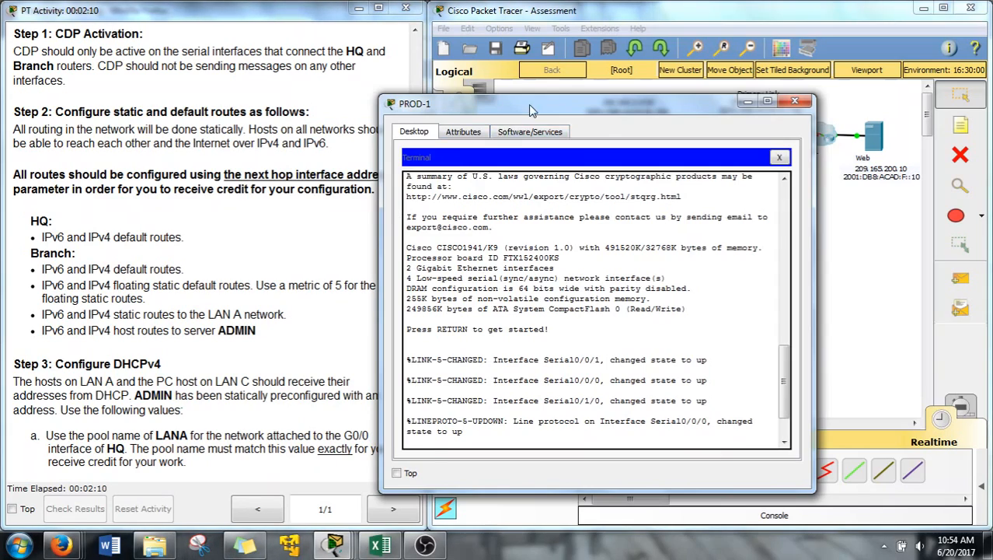
{"action": "left_click_drag", "start_coordinate": [529, 105], "coordinate": [653, 59]}
Enter global configuration mode on the Branch router and enable CDP globally with cdp run
{"action": "key", "text": "Return"}
{"action": "type", "text": "en"}
{"action": "key", "text": "Return"}
{"action": "type", "text": "ch#c"}
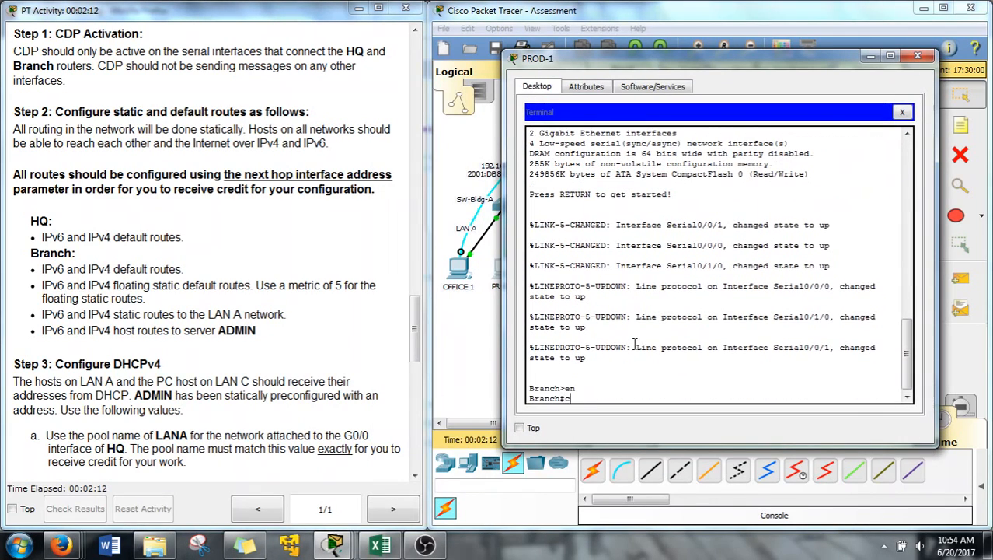
{"action": "type", "text": "onf t"}
{"action": "key", "text": "Return"}
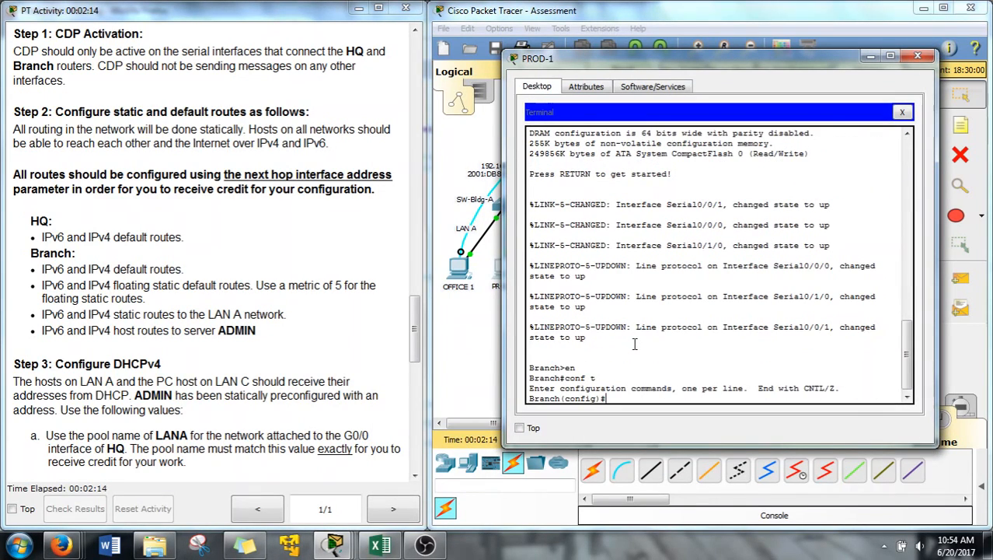
{"action": "type", "text": "cdp run"}
{"action": "key", "text": "Return"}
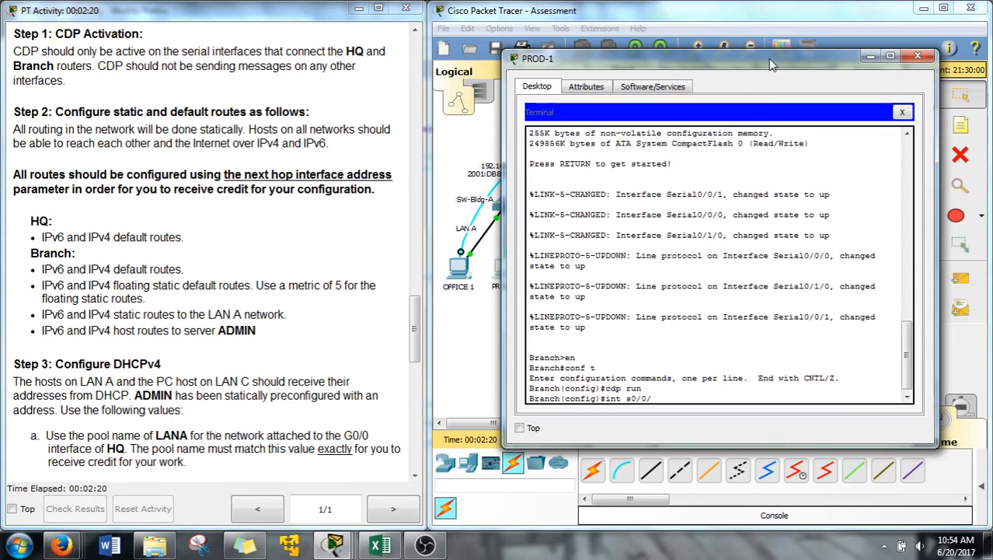
Disable CDP on Branch's primary link interface s0/0/1 with no cdp enable
{"action": "left_click_drag", "start_coordinate": [769, 59], "coordinate": [453, 110]}
{"action": "type", "text": "int s0/0/"}
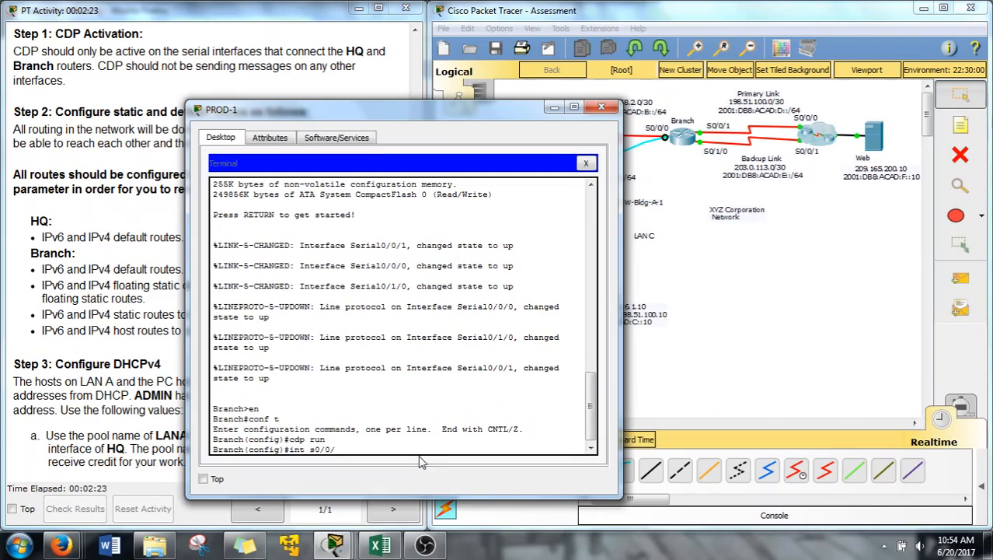
{"action": "type", "text": "1"}
{"action": "key", "text": "Return"}
{"action": "type", "text": "no cdp"}
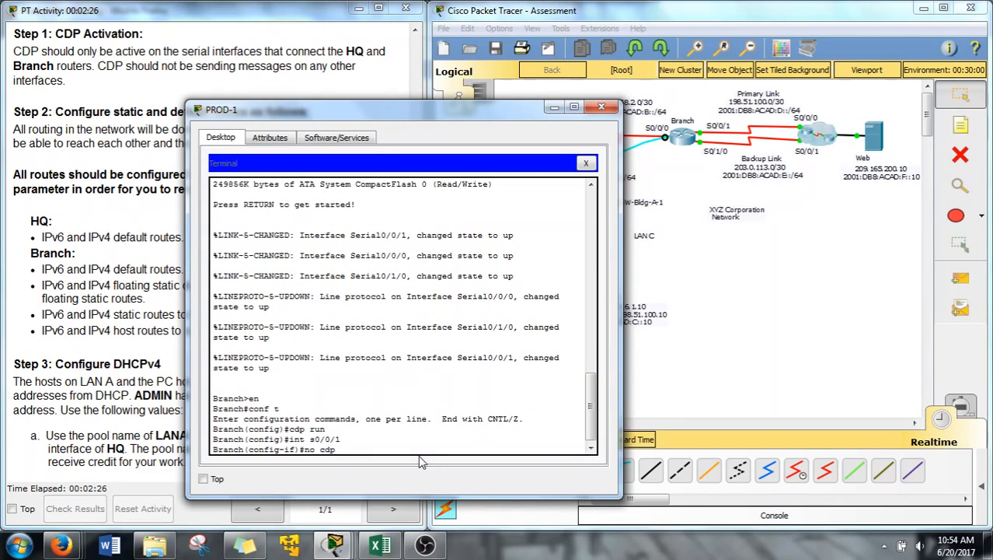
{"action": "type", "text": " en"}
{"action": "key", "text": "Tab"}
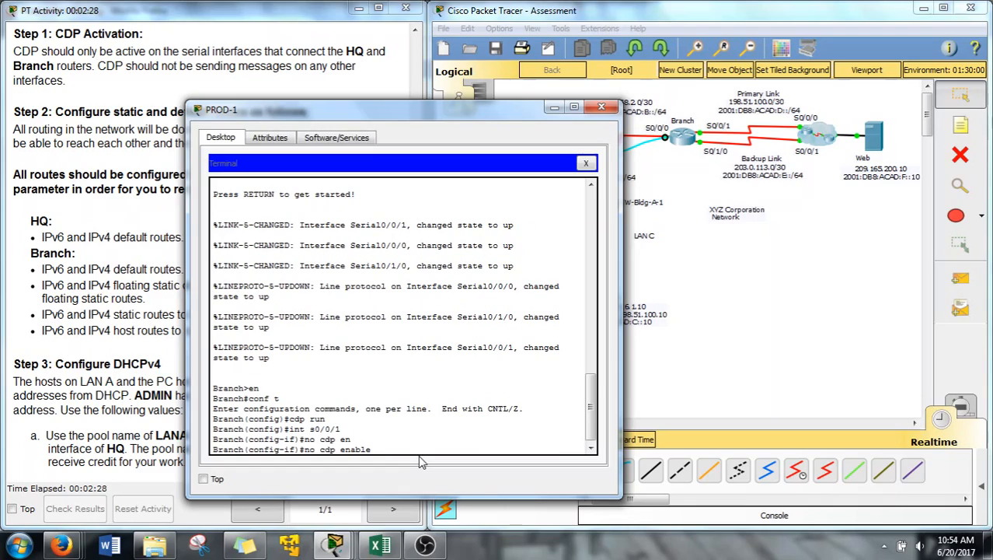
{"action": "key", "text": "Return"}
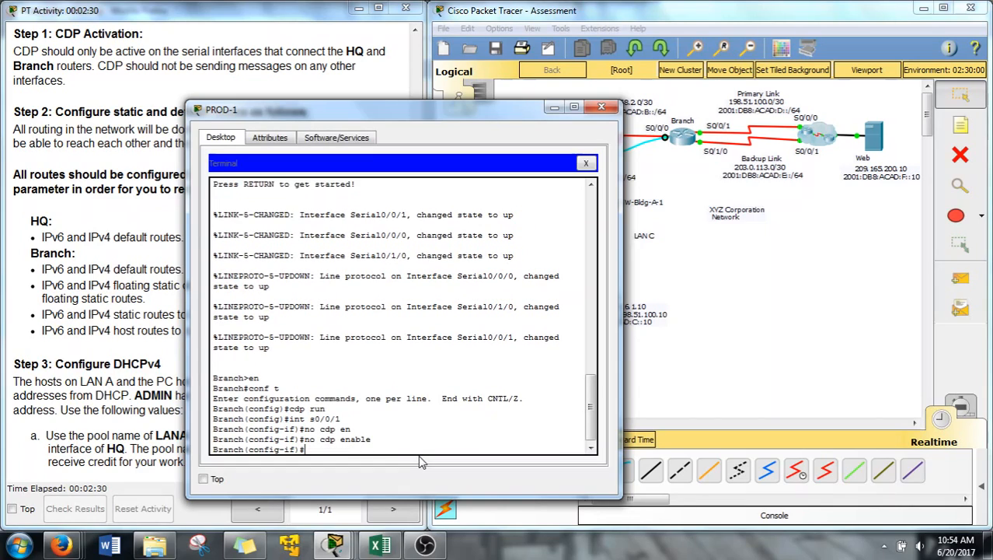
Disable CDP on Branch's backup link interface s0/1/0 with no cdp enable
{"action": "key", "text": "Up"}
{"action": "key", "text": "Up"}
{"action": "type", "text": "/0"}
{"action": "key", "text": "Return"}
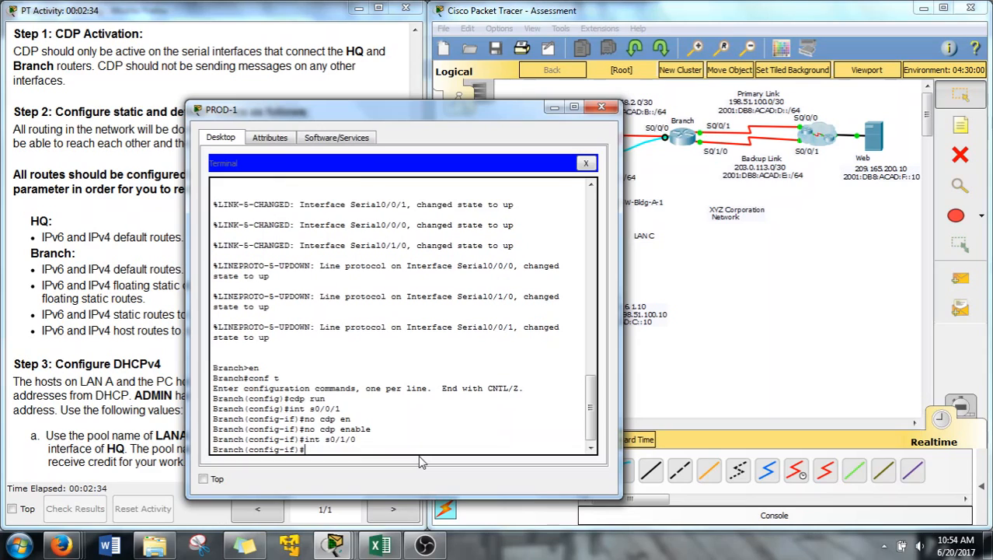
{"action": "key", "text": "Up"}
{"action": "key", "text": "Up"}
{"action": "key", "text": "Return"}
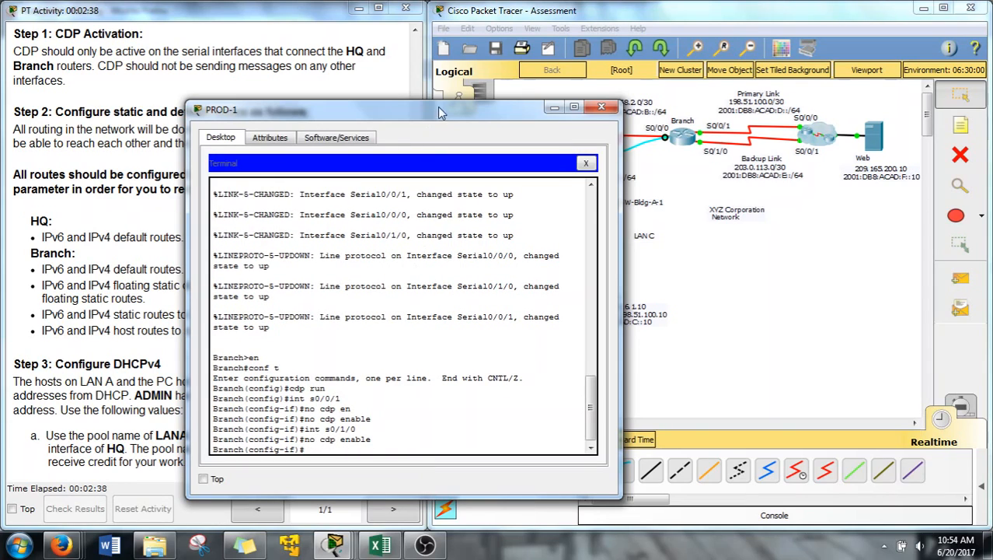
Switch to the HQ console on OFFICE 1 and enable IPv6 routing with ipv6 unicast-routing
{"action": "left_click_drag", "start_coordinate": [438, 109], "coordinate": [690, 42]}
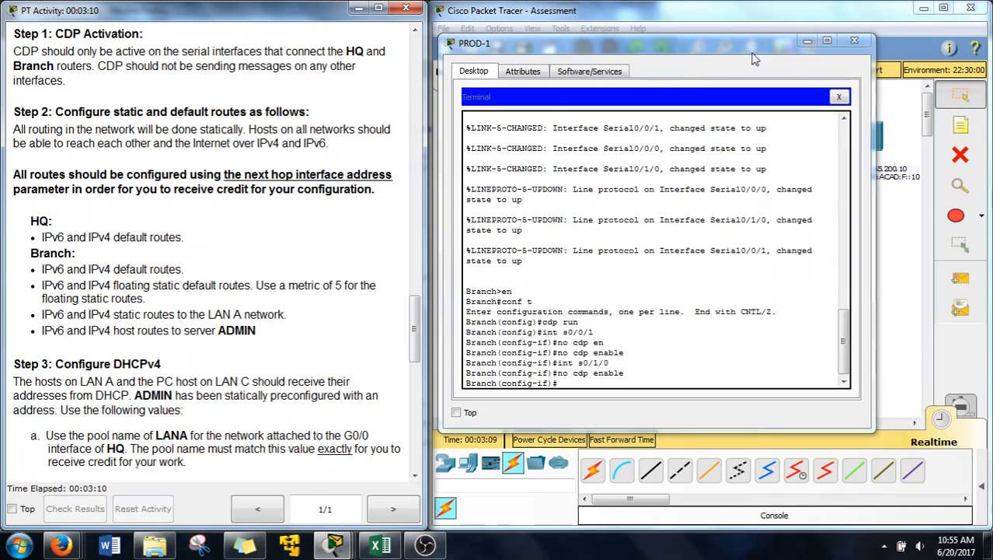
{"action": "left_click", "coordinate": [808, 40]}
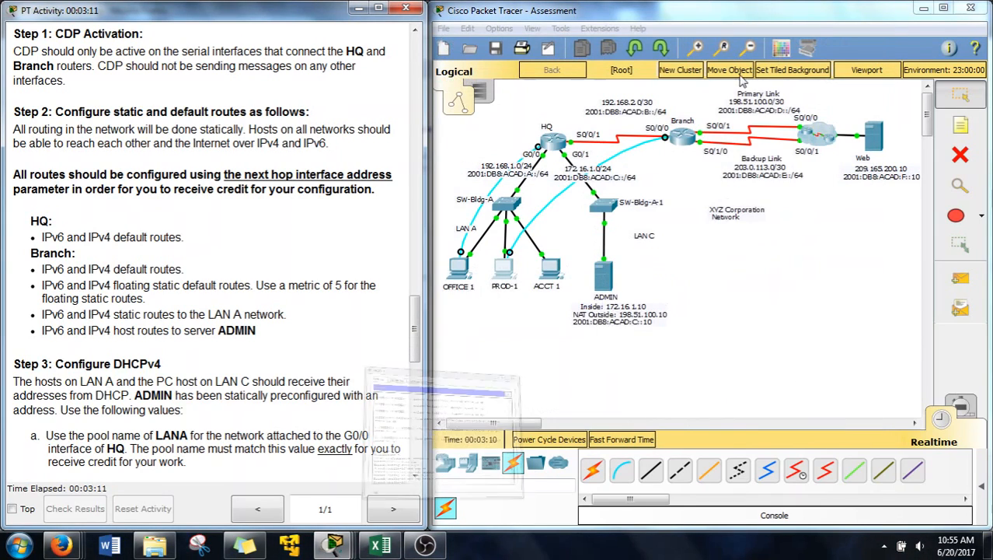
{"action": "left_click", "coordinate": [459, 269]}
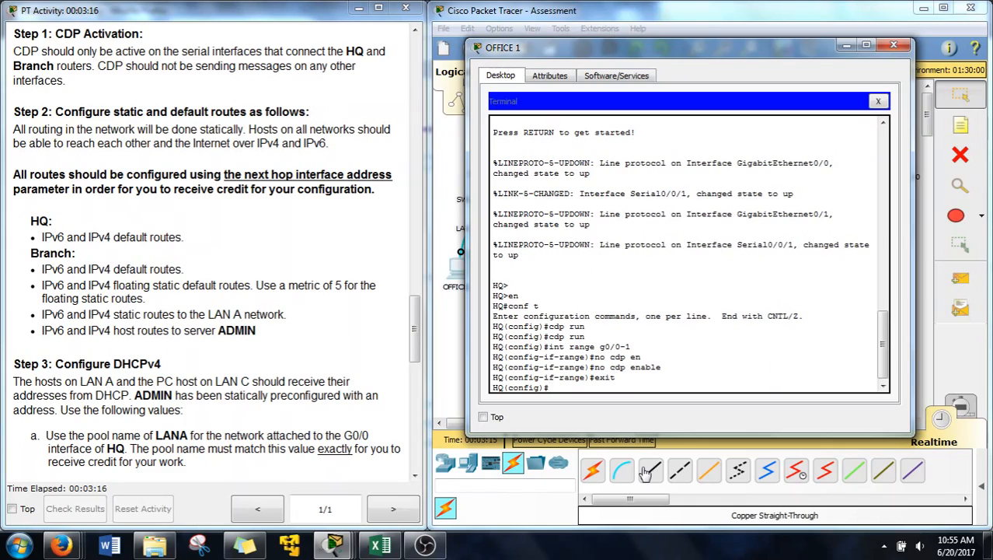
{"action": "type", "text": "ipcrou"}
{"action": "key", "text": "Tab"}
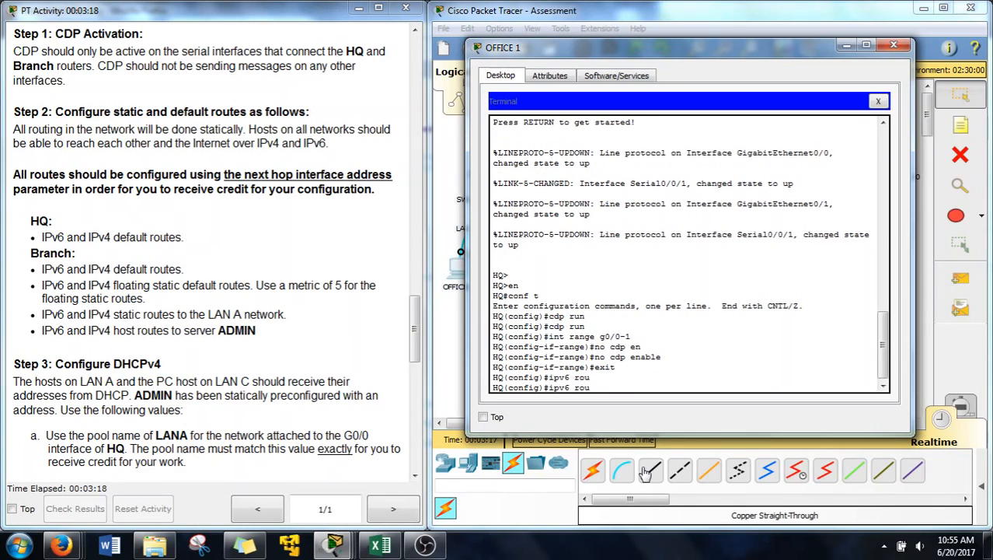
{"action": "key", "text": "BackSpace"}
{"action": "key", "text": "BackSpace"}
{"action": "key", "text": "BackSpace"}
{"action": "type", "text": "un"}
{"action": "key", "text": "Tab"}
{"action": "key", "text": "Return"}
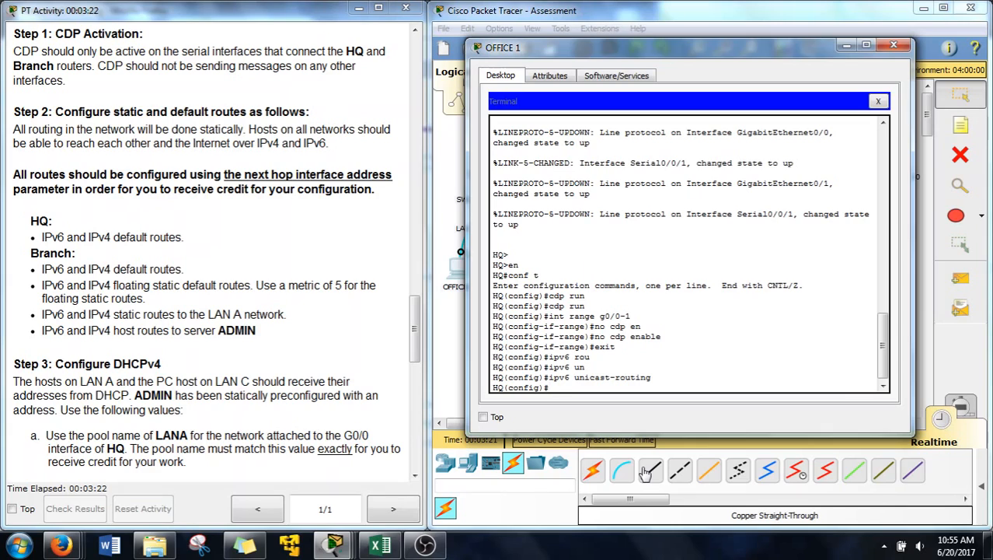
Switch to the Branch console on PROD-1, leave interface configuration mode and enable IPv6 routing with ipv6 unicast-routing
{"action": "left_click_drag", "start_coordinate": [766, 50], "coordinate": [322, 51]}
{"action": "left_click", "coordinate": [504, 266]}
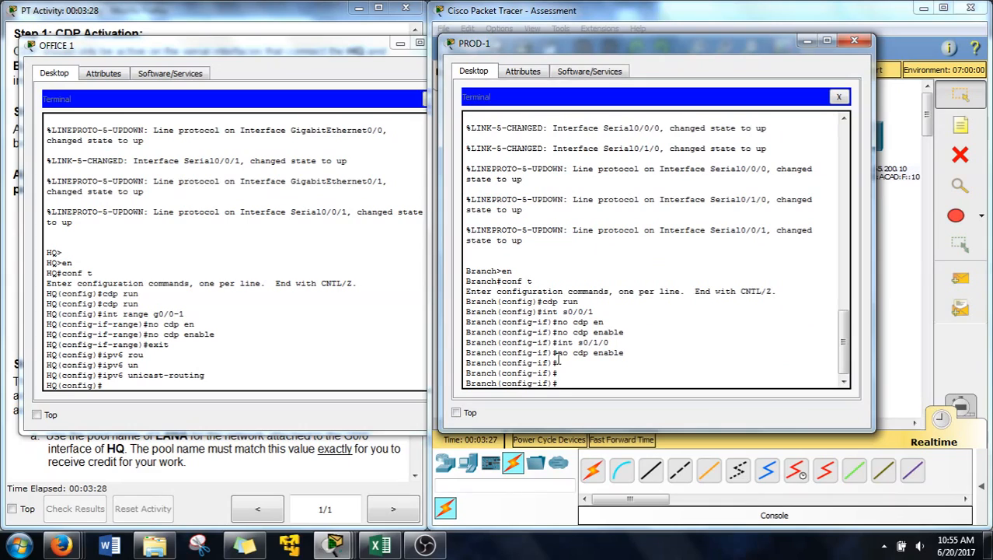
{"action": "type", "text": "exit"}
{"action": "key", "text": "Return"}
{"action": "type", "text": "ipv6"}
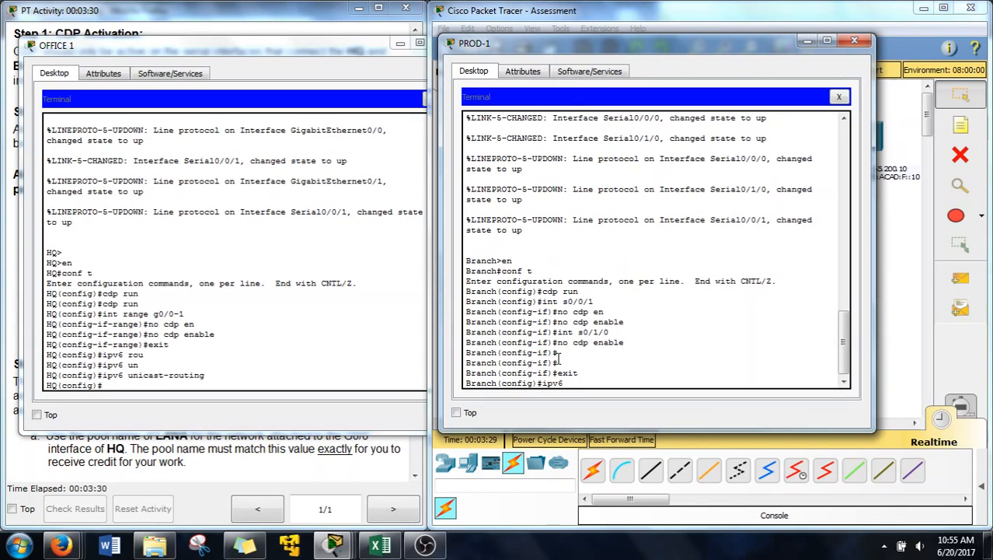
{"action": "type", "text": " un"}
{"action": "key", "text": "Tab"}
{"action": "key", "text": "Return"}
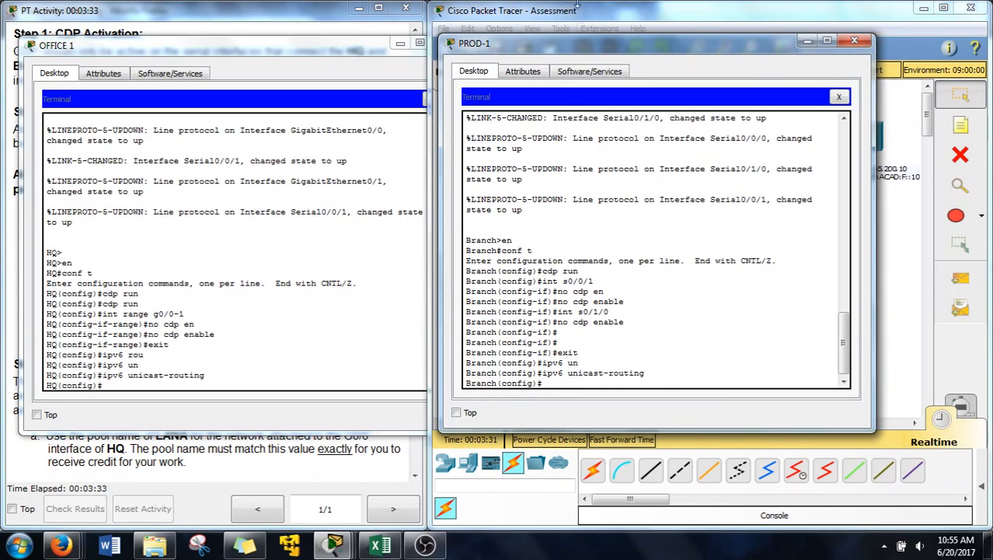
On the HQ console, add an IPv4 default route through Branch's next-hop address with ip route 0.0.0.0 0.0.0.0 192.168.2.1
{"action": "left_click", "coordinate": [855, 40]}
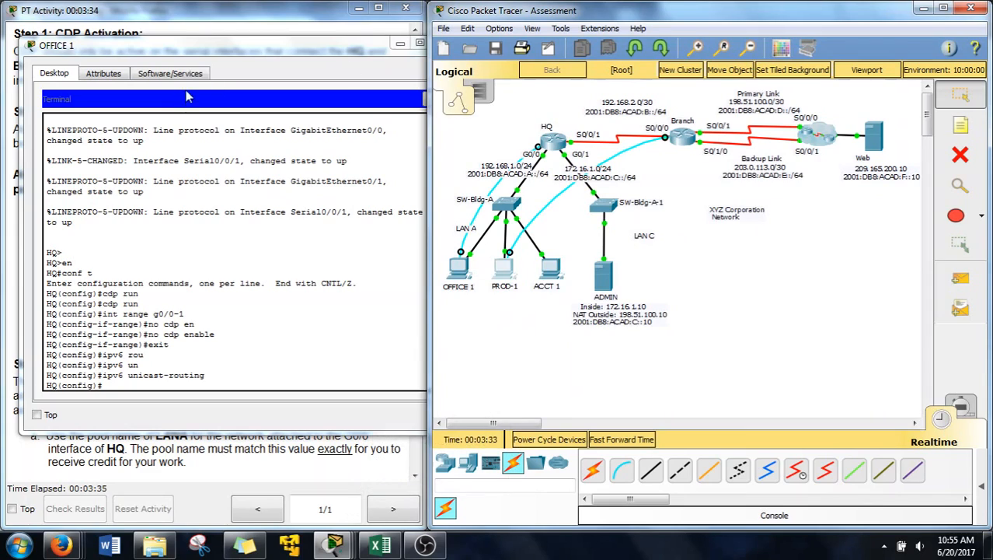
{"action": "left_click_drag", "start_coordinate": [218, 45], "coordinate": [660, 40]}
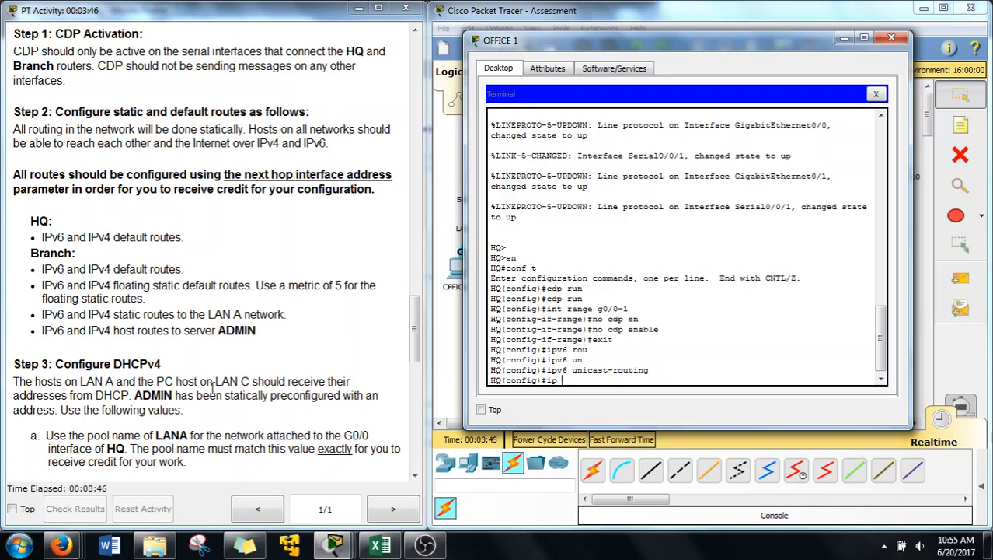
{"action": "type", "text": "route 0.0.0.0 0.0.0.0"}
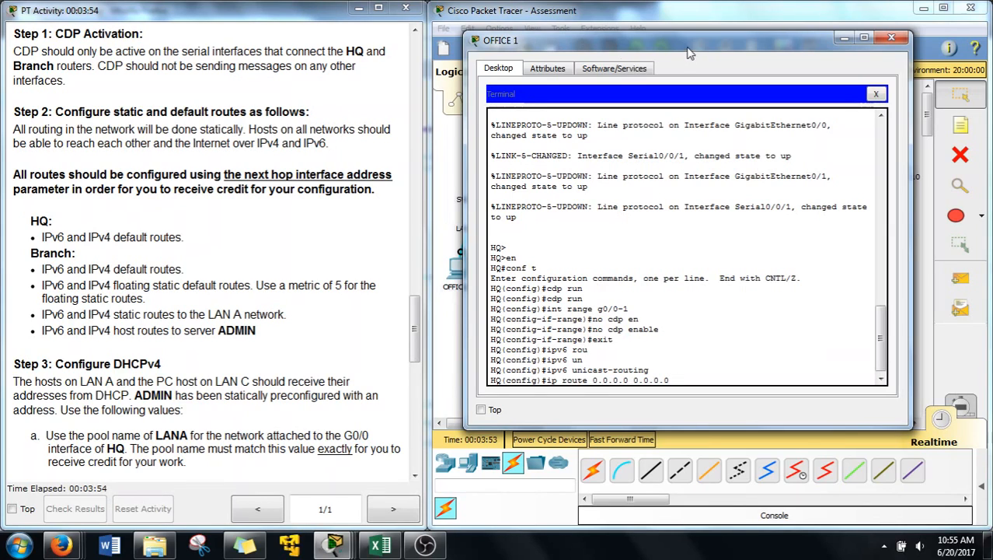
{"action": "left_click_drag", "start_coordinate": [559, 37], "coordinate": [134, 54]}
{"action": "left_click", "coordinate": [646, 129]}
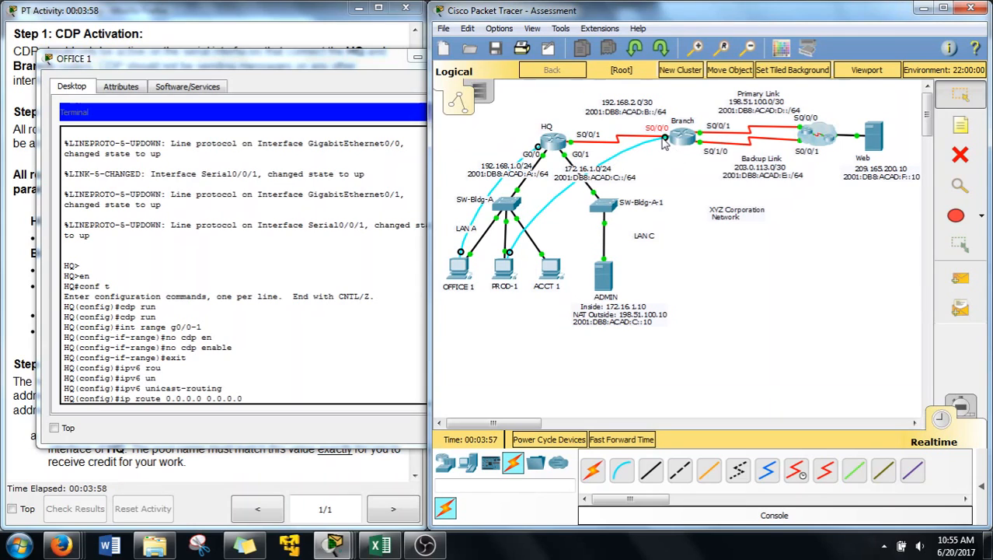
{"action": "left_click_drag", "start_coordinate": [309, 67], "coordinate": [743, 176]}
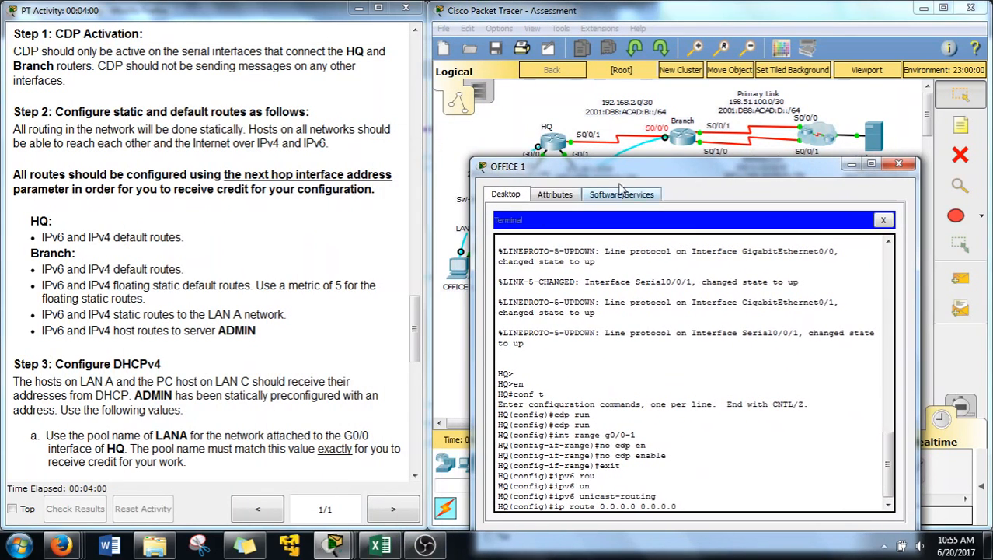
{"action": "left_click_drag", "start_coordinate": [414, 327], "coordinate": [414, 252]}
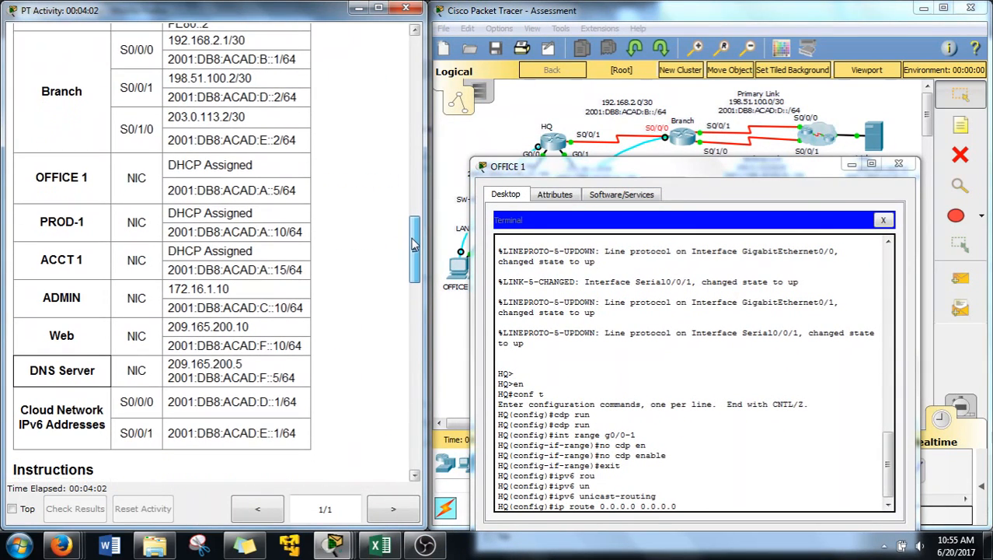
{"action": "left_click_drag", "start_coordinate": [247, 40], "coordinate": [160, 43]}
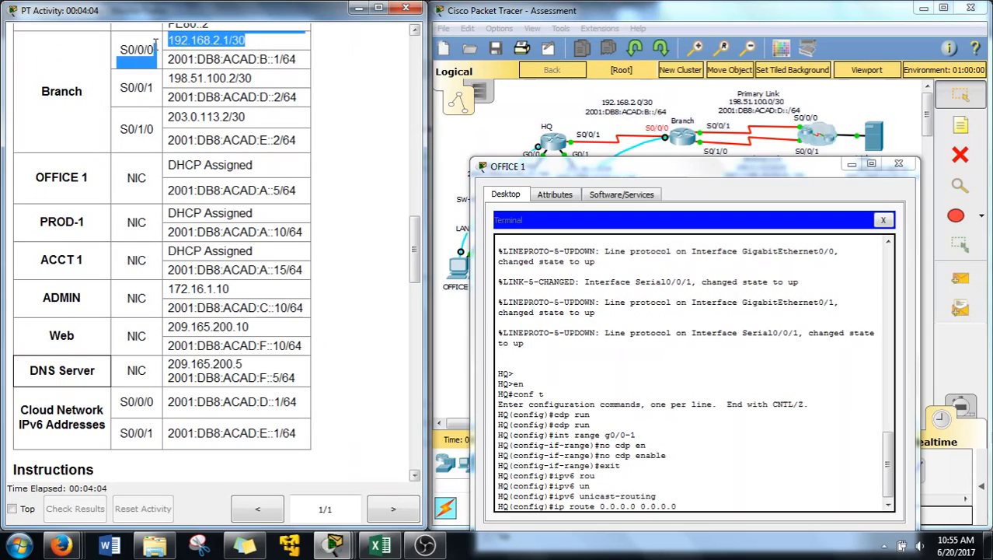
{"action": "left_click", "coordinate": [694, 504]}
{"action": "type", "text": "192.168"}
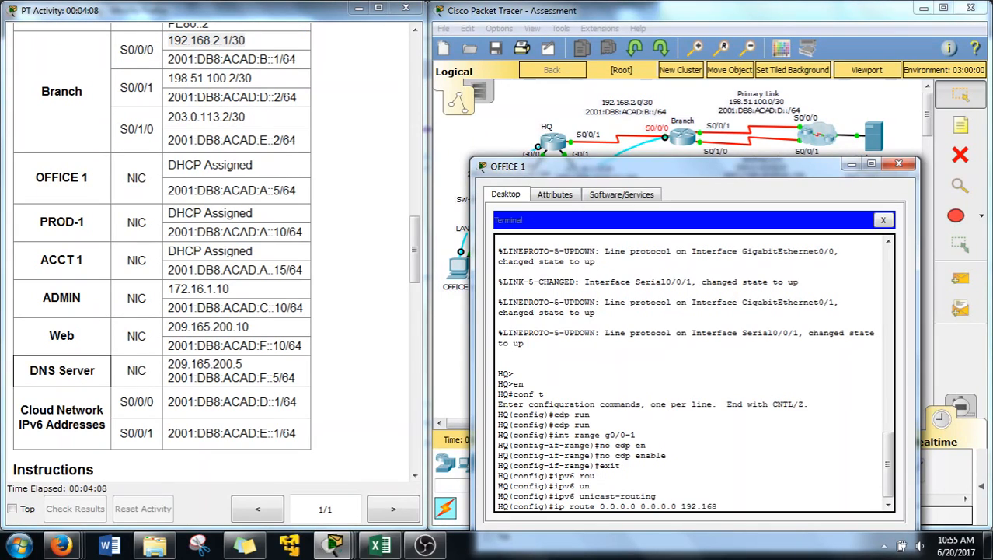
{"action": "type", "text": ".2.1"}
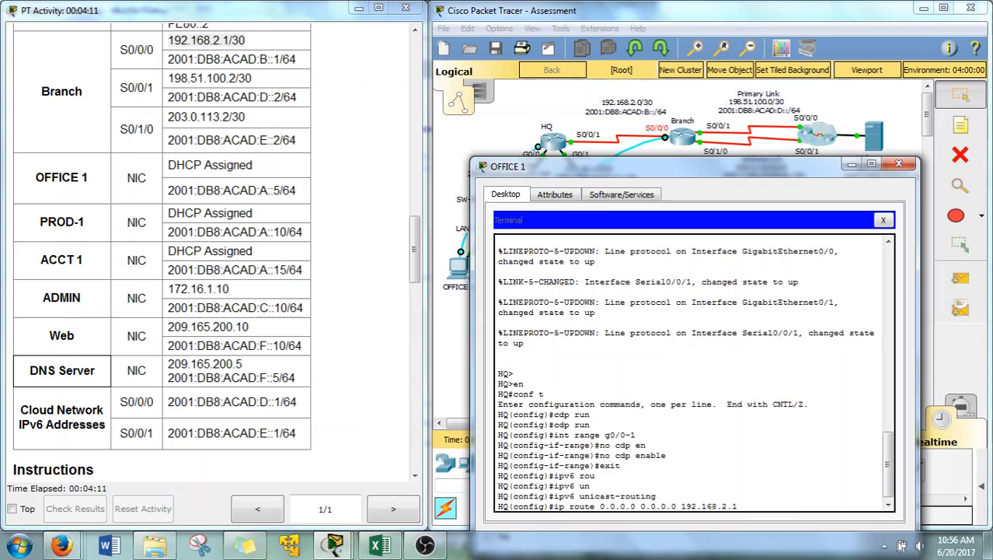
{"action": "key", "text": "Return"}
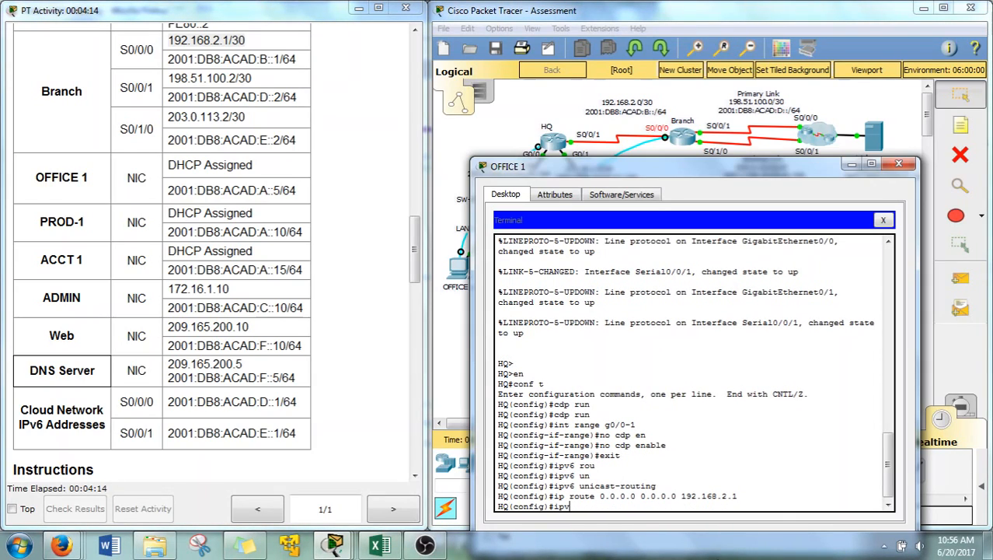
Add an IPv6 default route on HQ with ipv6 route ::/0 2001:db8:acad:b::1
{"action": "type", "text": "ipv6 route ::/0"}
{"action": "type", "text": "2001:db8"}
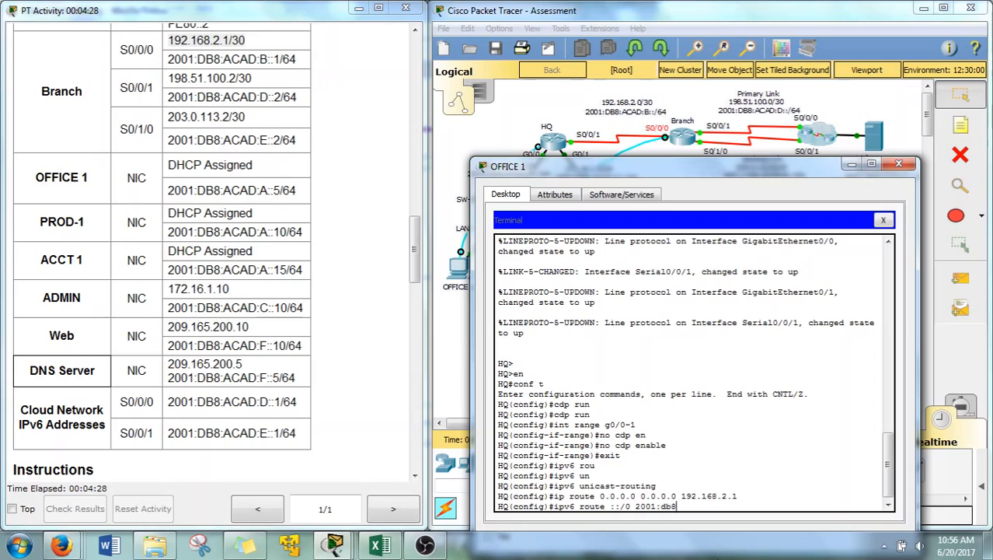
{"action": "type", "text": ":acad:b::1"}
{"action": "key", "text": "Return"}
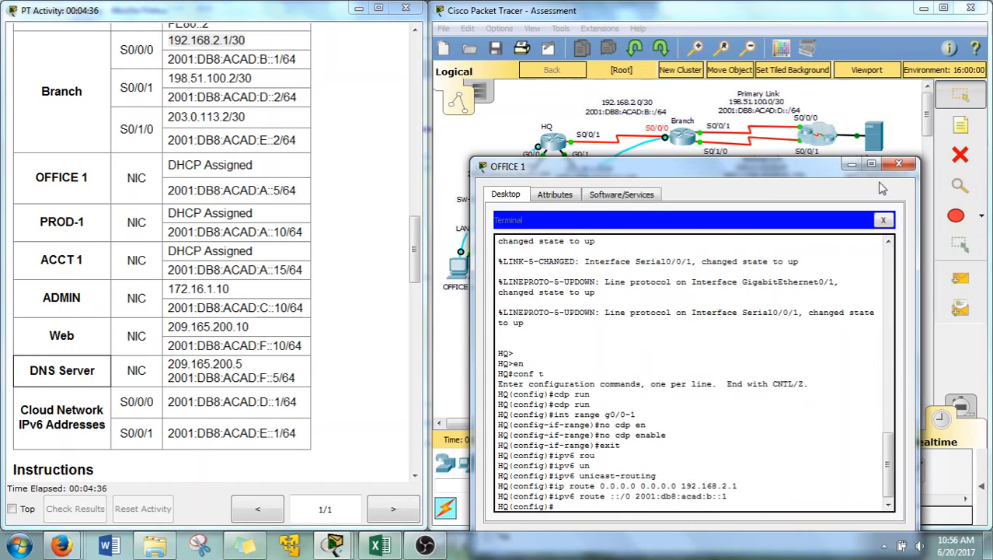
Check the Branch routing requirements in the instructions and bring up the Branch console on PROD-1 at an empty configuration prompt
{"action": "left_click", "coordinate": [849, 165]}
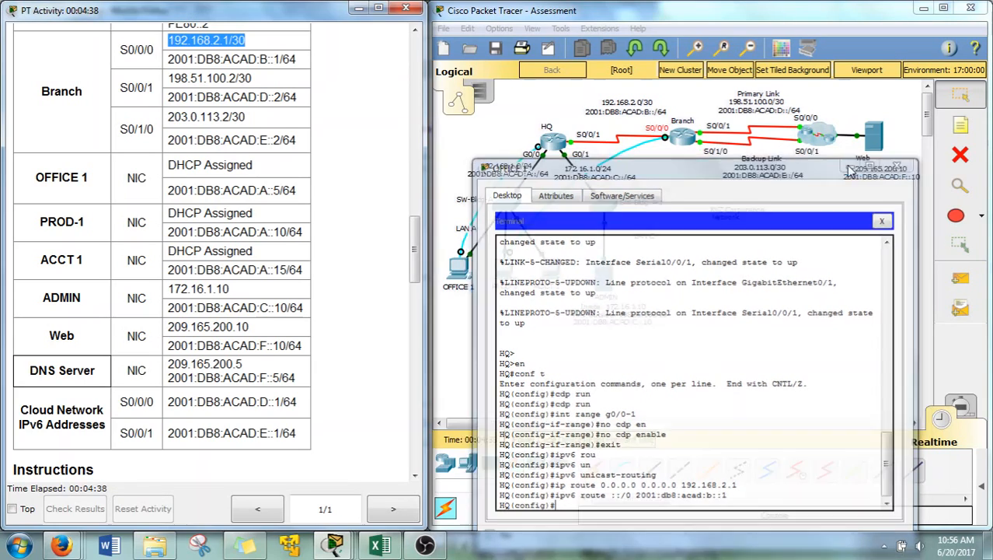
{"action": "left_click_drag", "start_coordinate": [415, 243], "coordinate": [402, 327]}
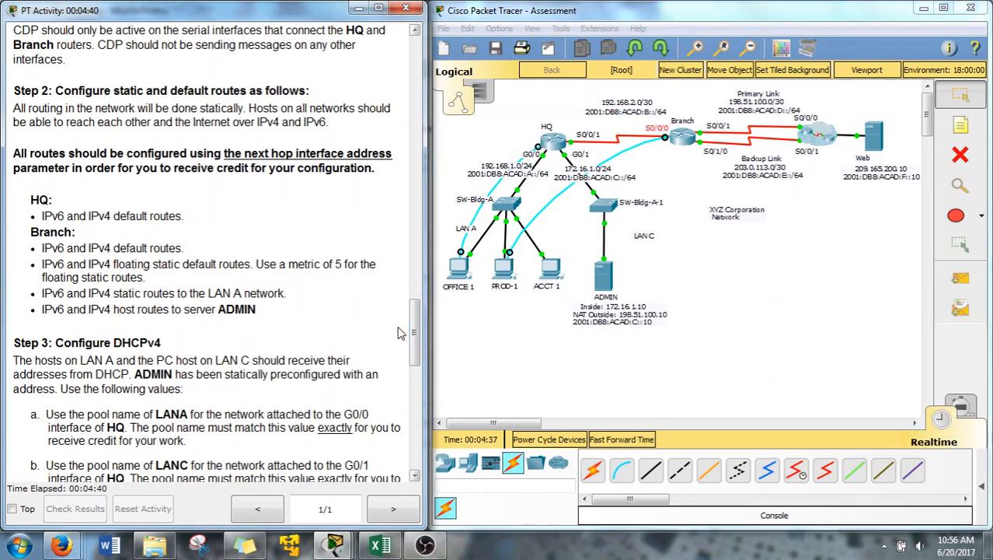
{"action": "left_click_drag", "start_coordinate": [31, 231], "coordinate": [55, 233]}
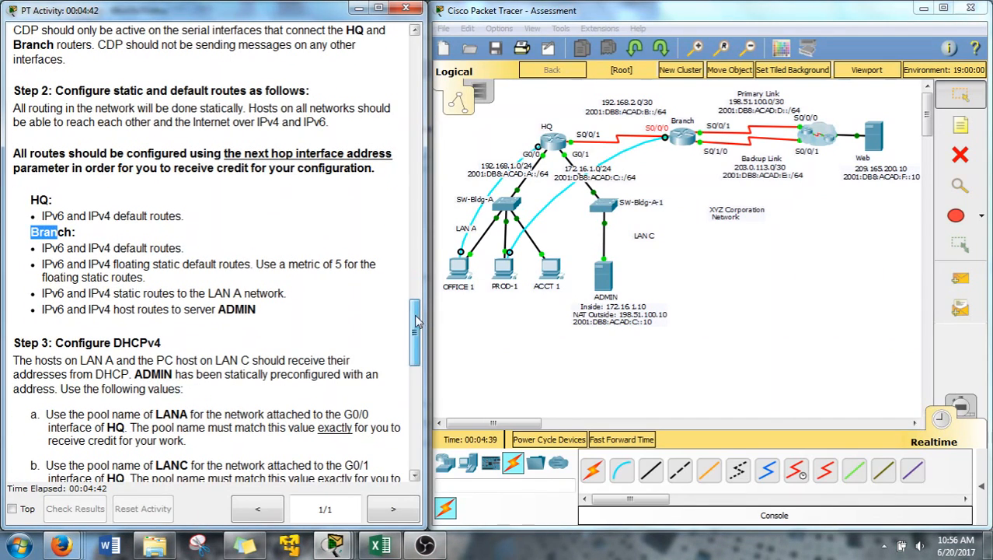
{"action": "scroll", "coordinate": [360, 319], "scroll_direction": "down", "scroll_amount": 5}
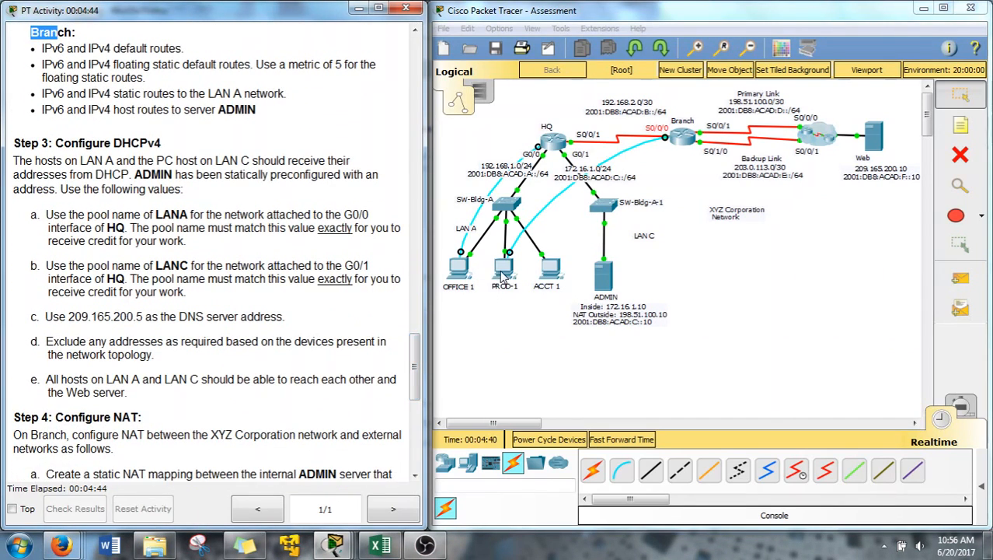
{"action": "left_click", "coordinate": [503, 271]}
{"action": "left_click_drag", "start_coordinate": [477, 45], "coordinate": [608, 43]}
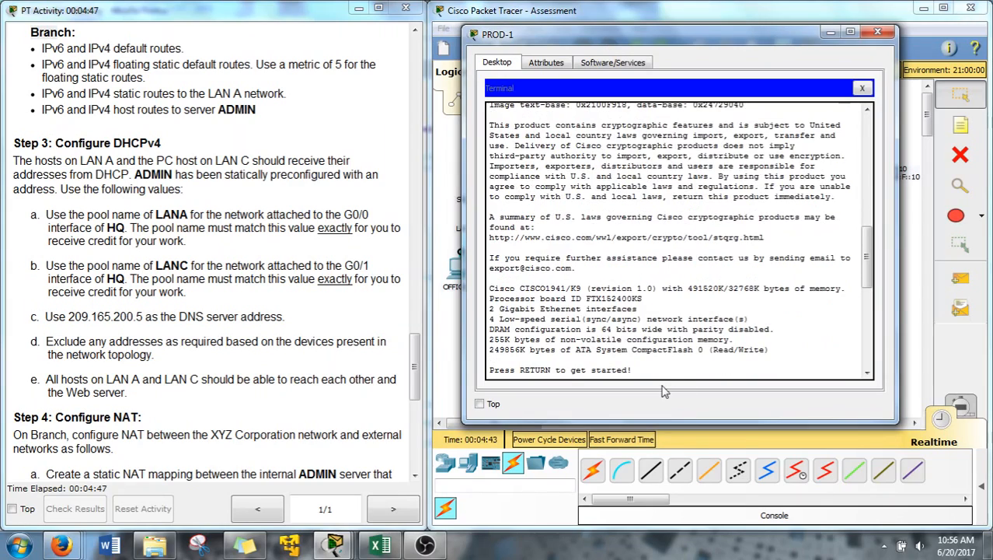
{"action": "type", "text": "config)#c"}
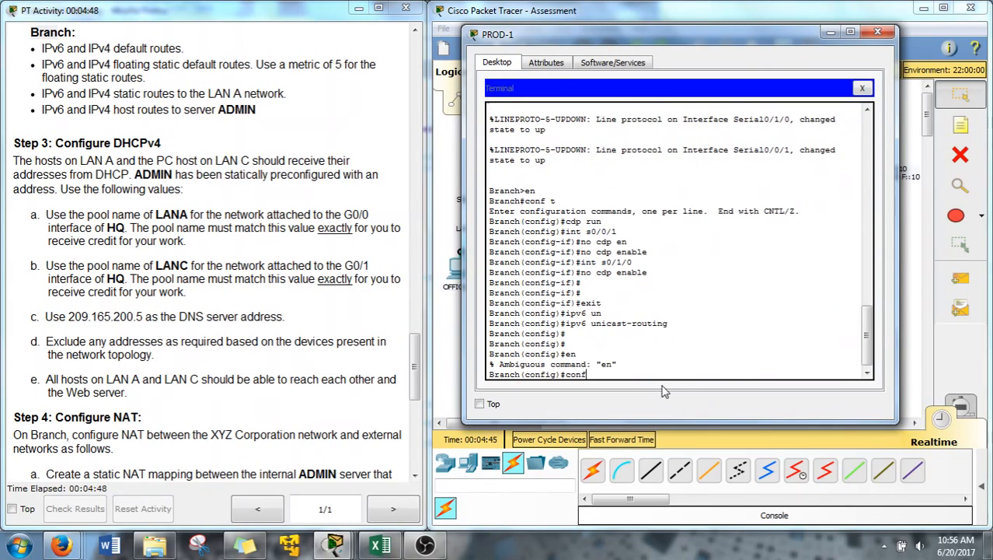
{"action": "key", "text": "BackSpace"}
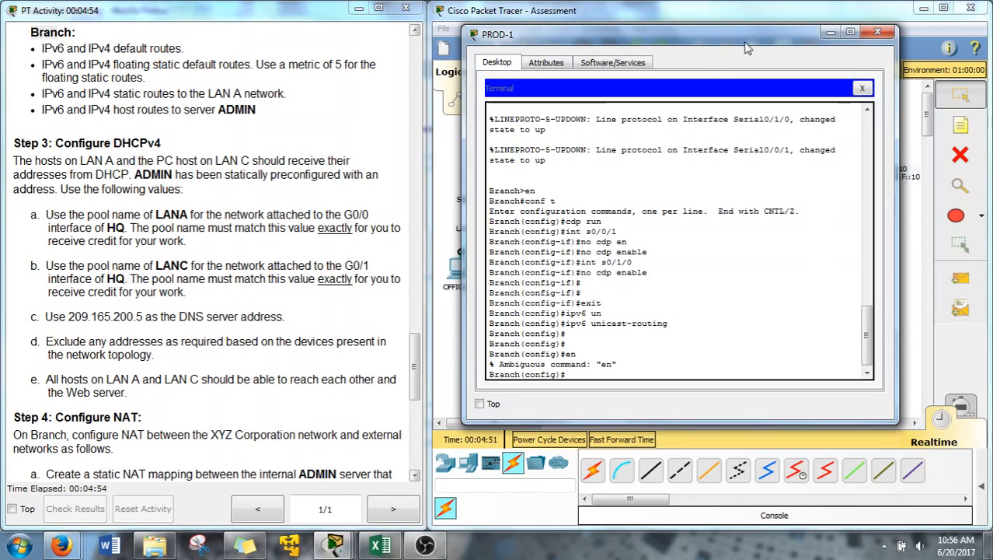
Examine the topology and addressing table for the cloud-side next-hop addresses of Branch's primary and backup links
{"action": "left_click_drag", "start_coordinate": [745, 48], "coordinate": [345, 98]}
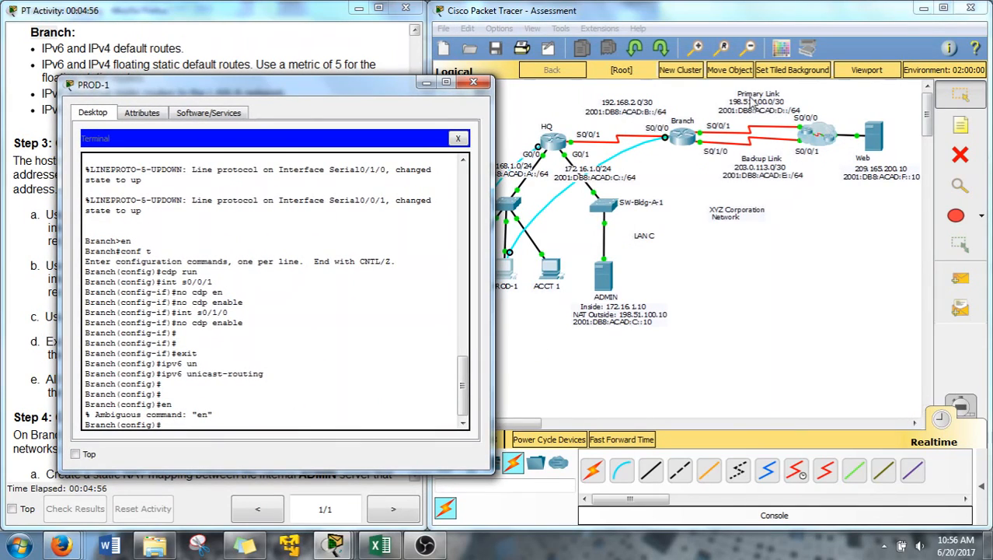
{"action": "left_click", "coordinate": [799, 121]}
{"action": "left_click", "coordinate": [769, 290]}
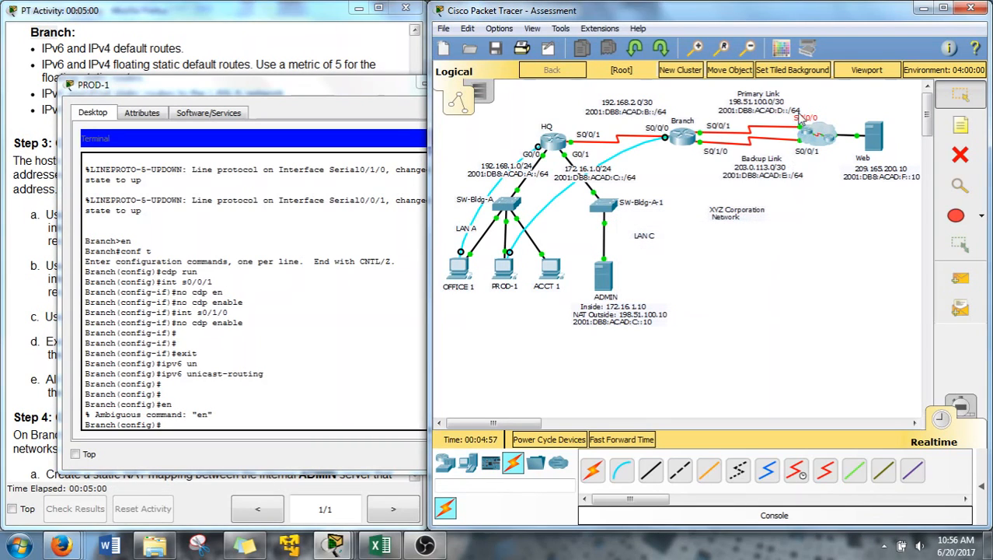
{"action": "left_click_drag", "start_coordinate": [272, 94], "coordinate": [651, 124]}
{"action": "left_click_drag", "start_coordinate": [413, 365], "coordinate": [414, 265]}
{"action": "left_click_drag", "start_coordinate": [718, 121], "coordinate": [752, 187]}
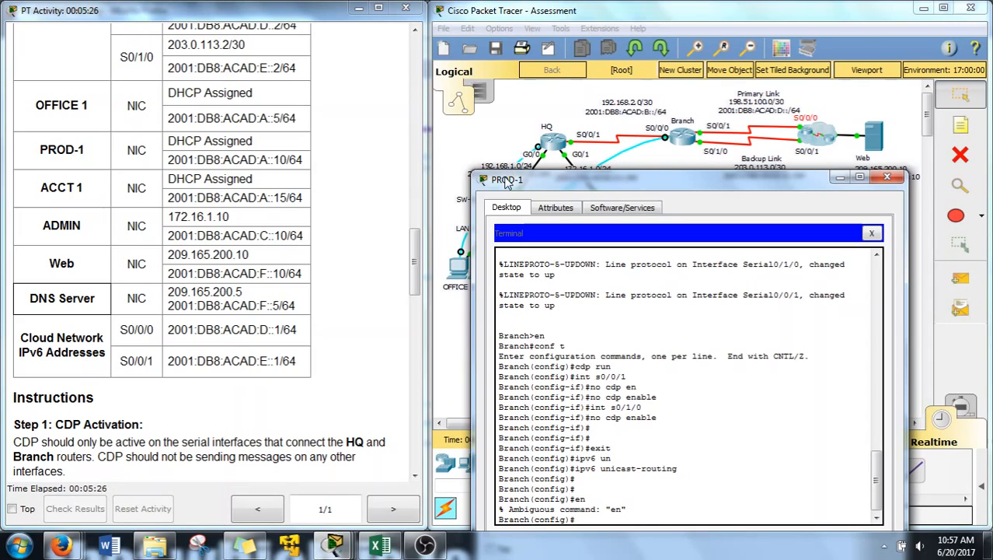
{"action": "mouse_move", "coordinate": [416, 252]}
{"action": "left_mouse_down"}
{"action": "mouse_move", "coordinate": [426, 237]}
{"action": "mouse_move", "coordinate": [433, 247]}
{"action": "left_mouse_up"}
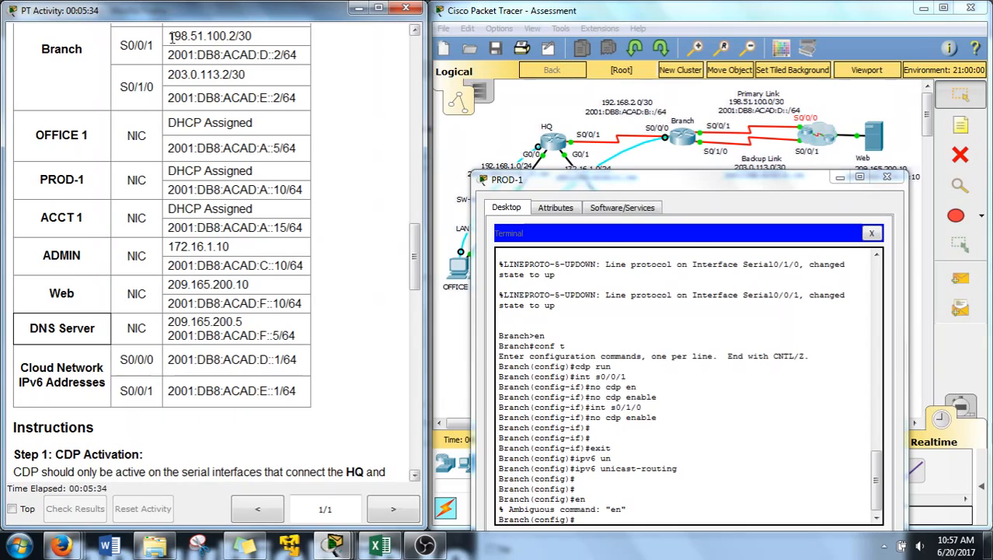
{"action": "left_click_drag", "start_coordinate": [172, 36], "coordinate": [238, 37]}
{"action": "left_click", "coordinate": [236, 36]}
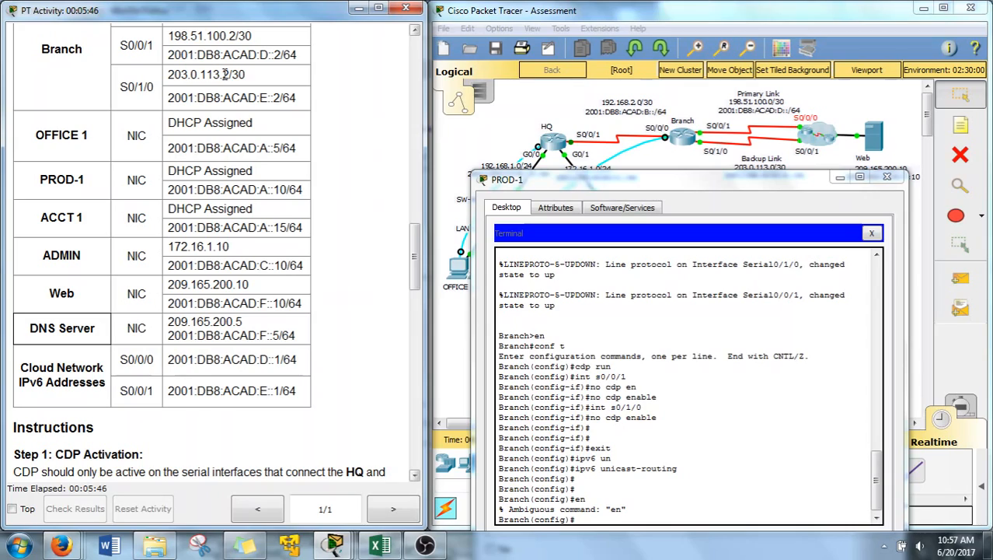
{"action": "left_click_drag", "start_coordinate": [224, 74], "coordinate": [231, 75]}
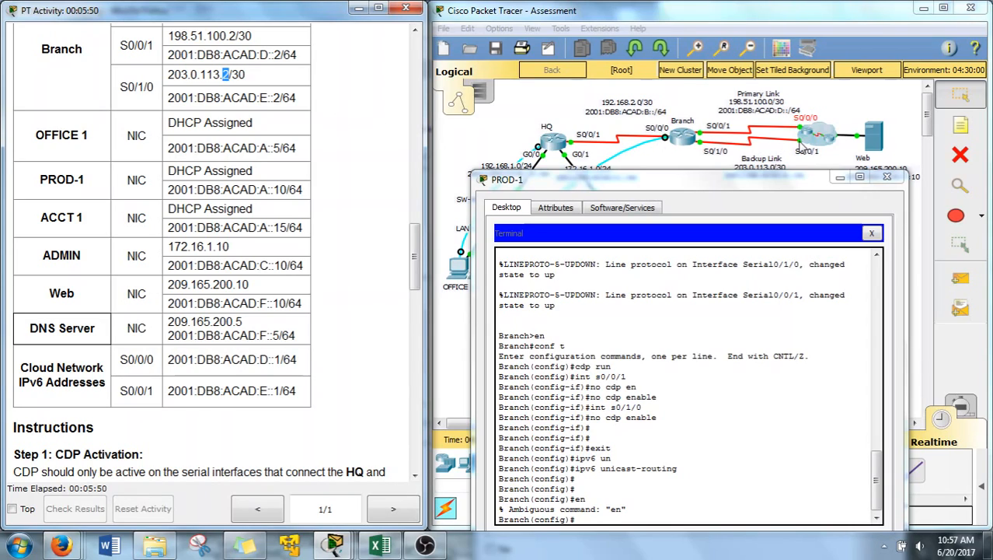
{"action": "left_click", "coordinate": [787, 170]}
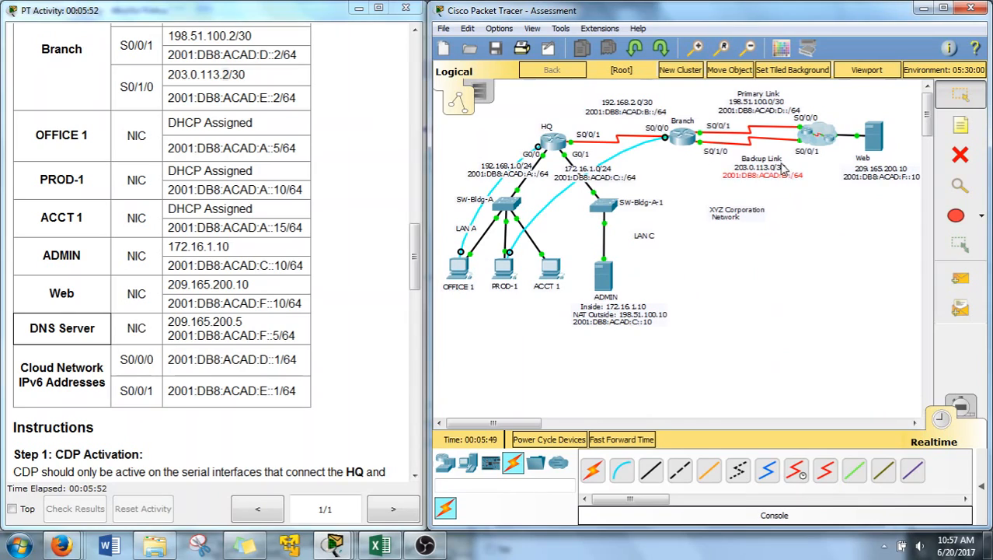
On the Branch console, add an IPv4 default route over the primary link with ip route 0.0.0.0 0.0.0.0 198.51.100.1
{"action": "left_click", "coordinate": [505, 268]}
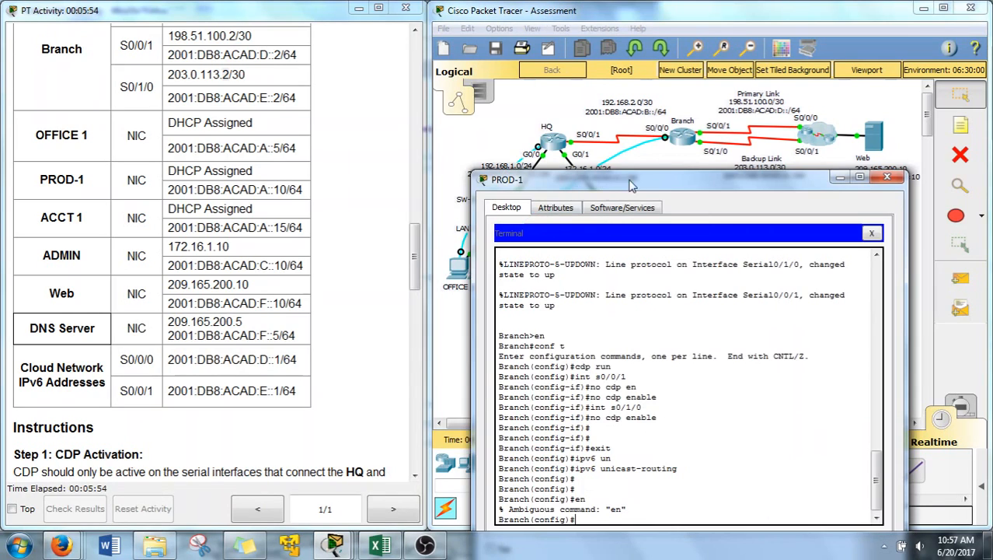
{"action": "left_click_drag", "start_coordinate": [631, 185], "coordinate": [424, 31]}
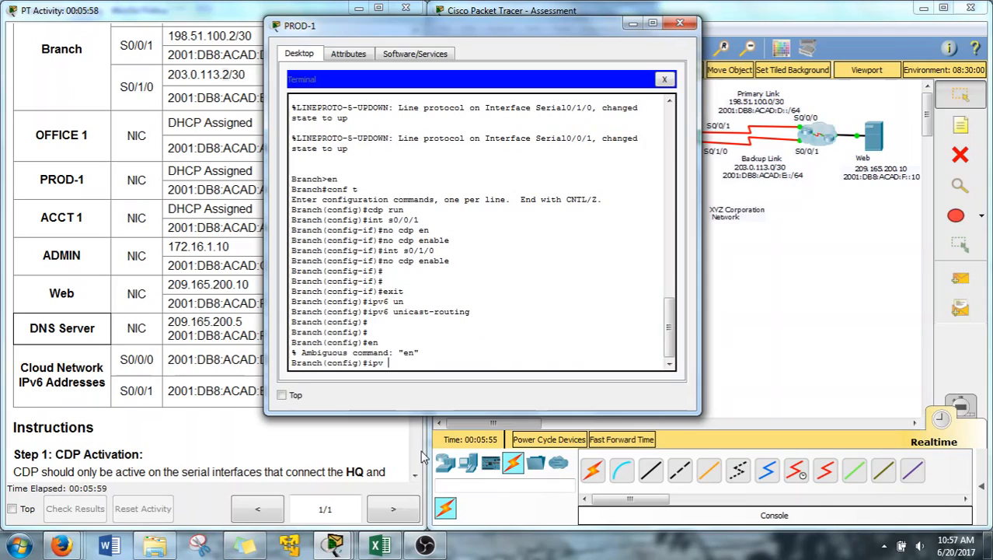
{"action": "type", "text": "ute 0.0.0.0 0.0"}
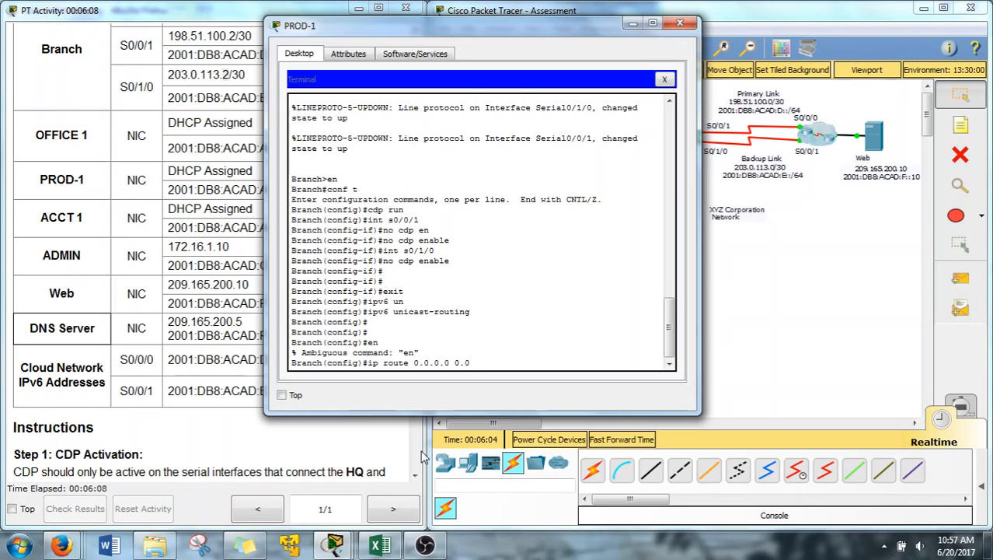
{"action": "type", "text": ".0.0 "}
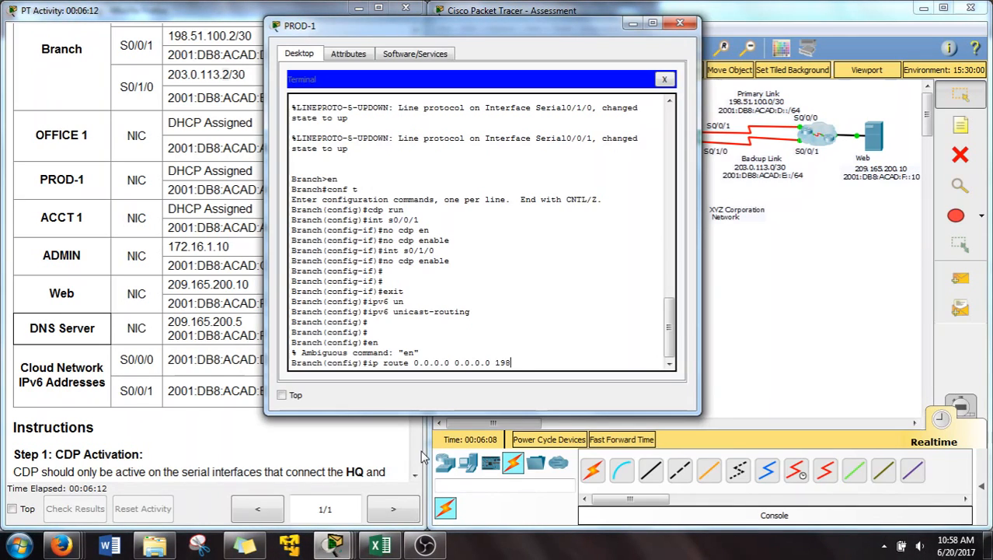
{"action": "type", "text": "198.51.100.1"}
{"action": "key", "text": "Return"}
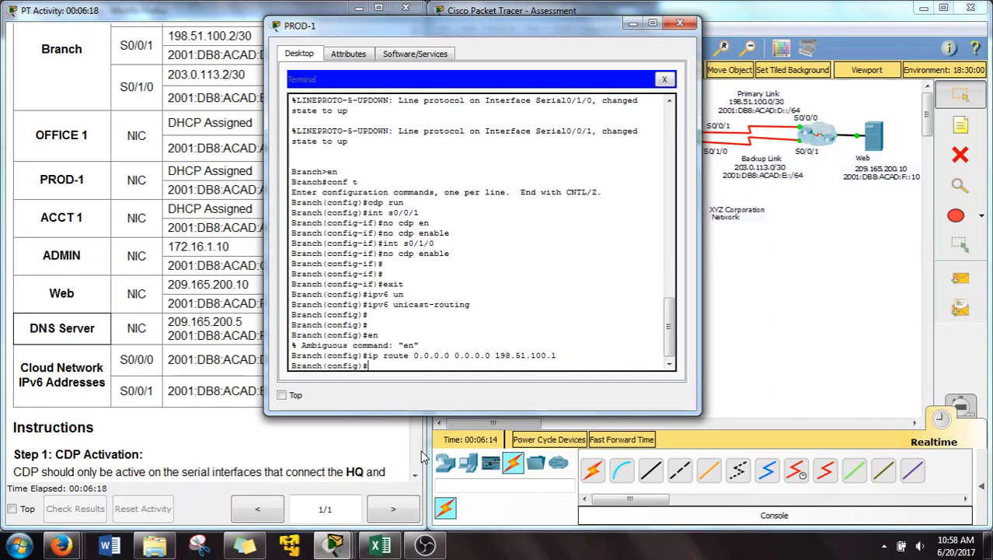
Add an IPv6 default route on Branch over the primary link with ipv6 route ::/0 2001:db8:acad:d::1, and return to the routing instructions
{"action": "type", "text": "ipv6 route ::/0"}
{"action": "left_click_drag", "start_coordinate": [358, 28], "coordinate": [521, 26]}
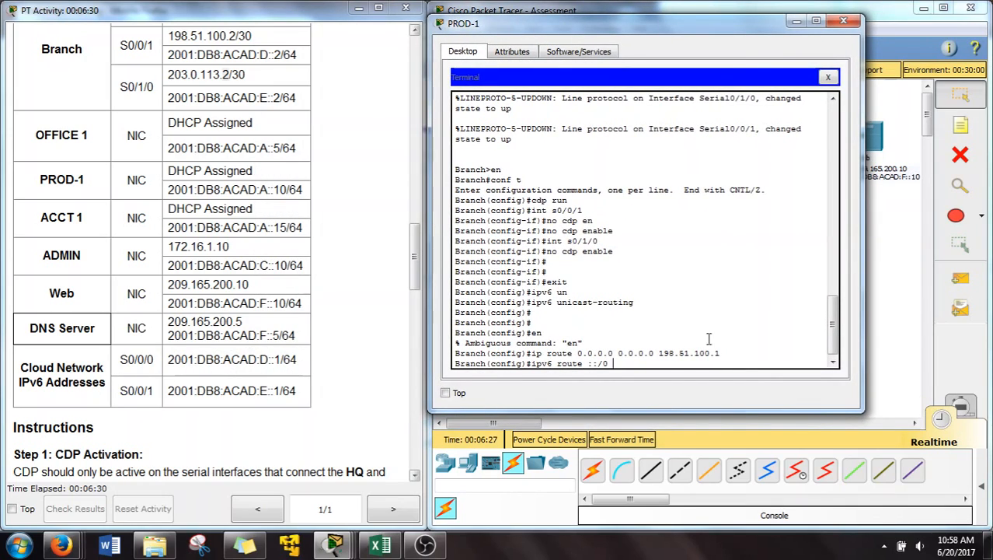
{"action": "type", "text": "2001:db8:acad:"}
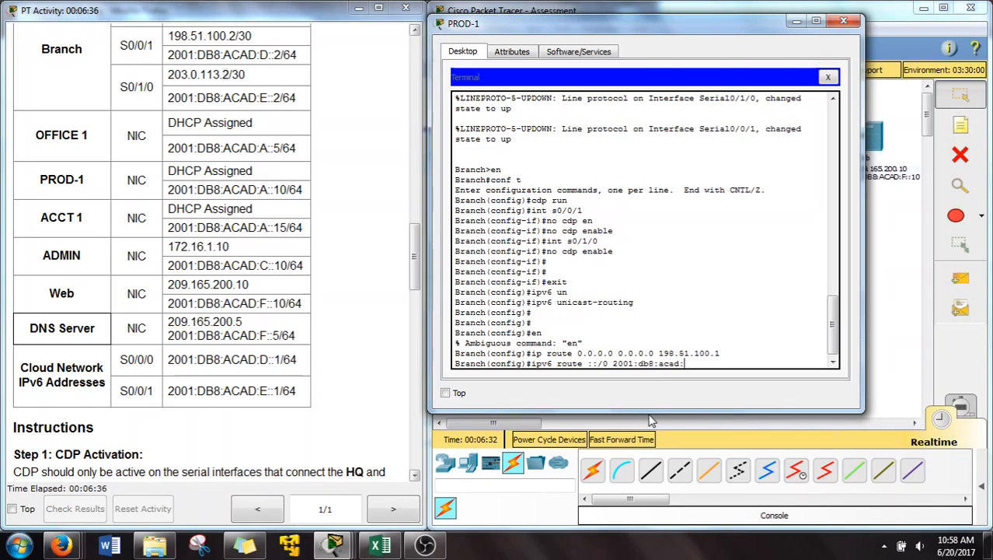
{"action": "type", "text": "d::1"}
{"action": "key", "text": "Return"}
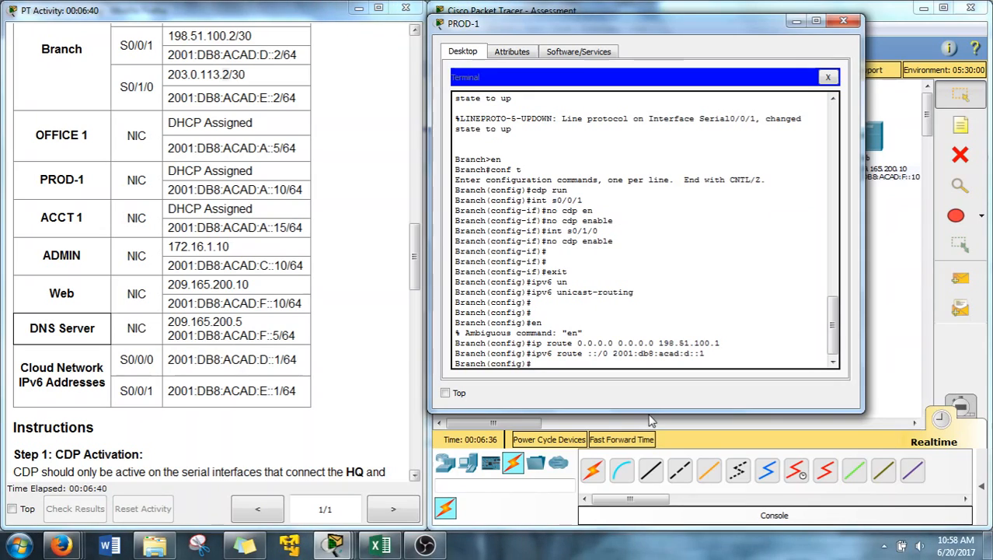
{"action": "left_click_drag", "start_coordinate": [416, 268], "coordinate": [407, 364]}
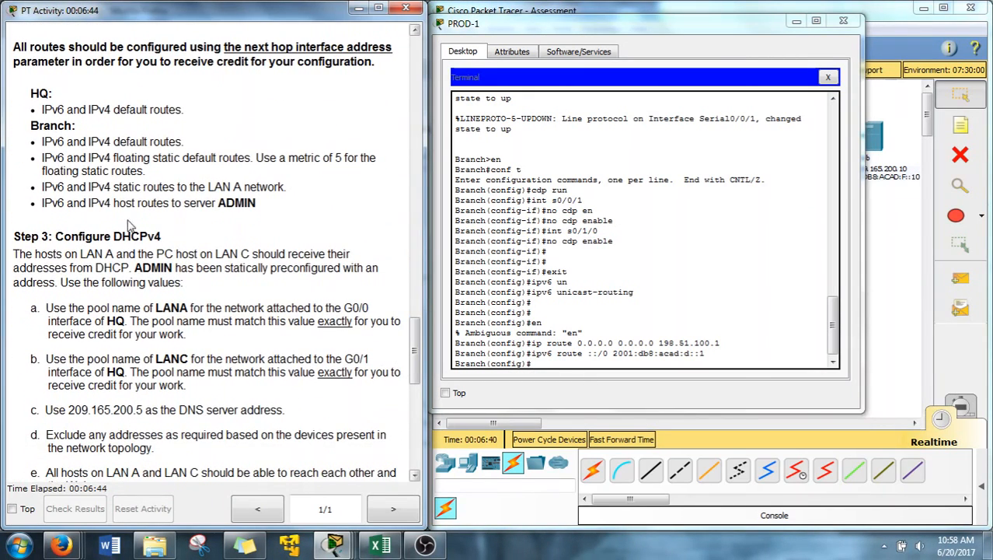
Add an IPv4 floating static default route on Branch over the backup link with ip route 0.0.0.0 0.0.0.0 203.0.113.1 5
{"action": "left_click_drag", "start_coordinate": [148, 175], "coordinate": [44, 157]}
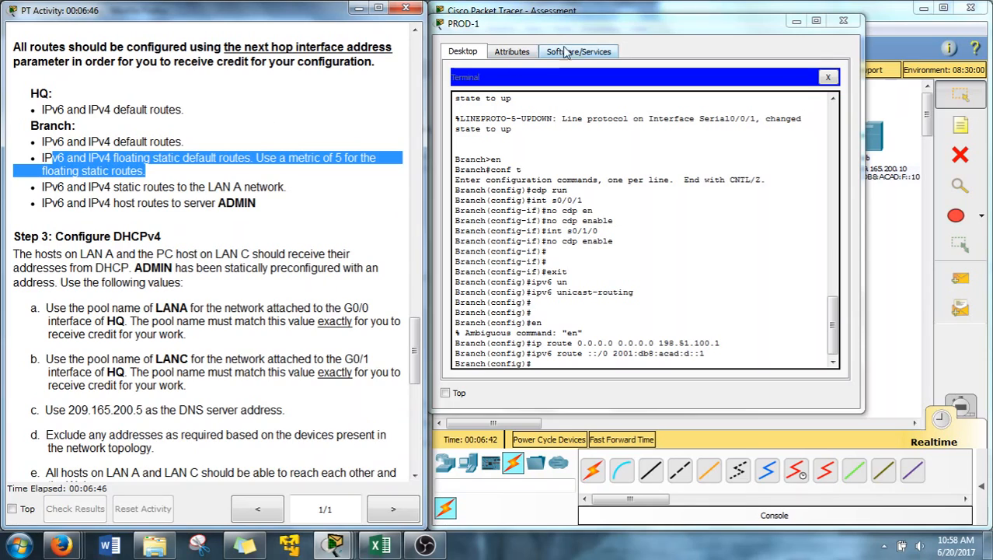
{"action": "left_click_drag", "start_coordinate": [652, 32], "coordinate": [297, 88]}
{"action": "left_click_drag", "start_coordinate": [824, 198], "coordinate": [771, 193]}
{"action": "left_click_drag", "start_coordinate": [359, 86], "coordinate": [309, 72]}
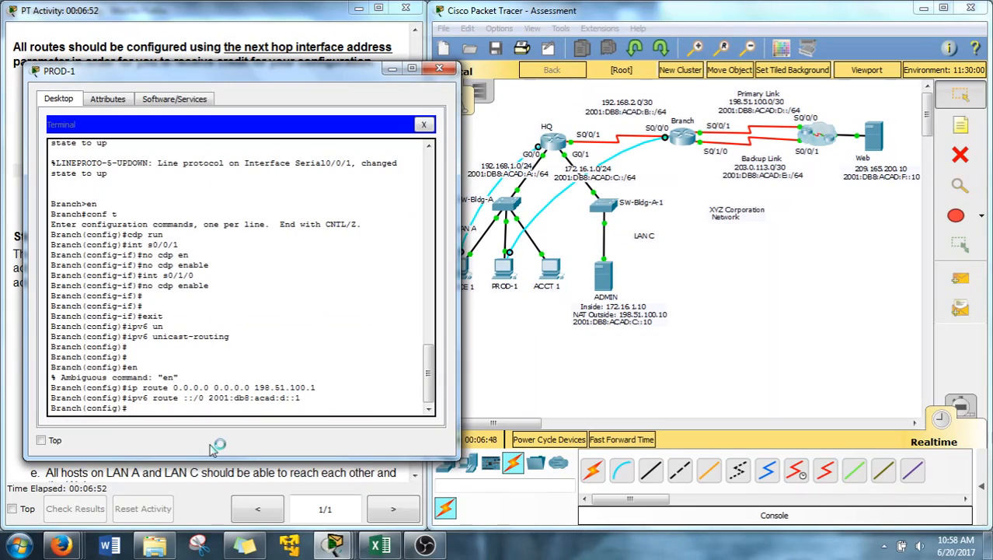
{"action": "key", "text": "Up"}
{"action": "key", "text": "Up"}
{"action": "key", "text": "BackSpace"}
{"action": "key", "text": "BackSpace"}
{"action": "key", "text": "BackSpace"}
{"action": "key", "text": "BackSpace"}
{"action": "key", "text": "BackSpace"}
{"action": "key", "text": "BackSpace"}
{"action": "key", "text": "BackSpace"}
{"action": "key", "text": "BackSpace"}
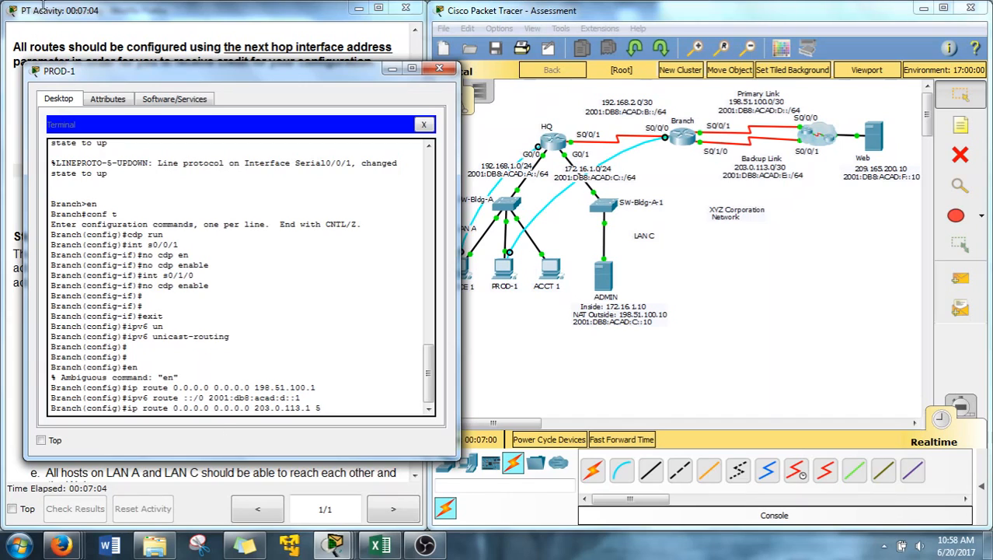
{"action": "left_click_drag", "start_coordinate": [114, 79], "coordinate": [504, 82]}
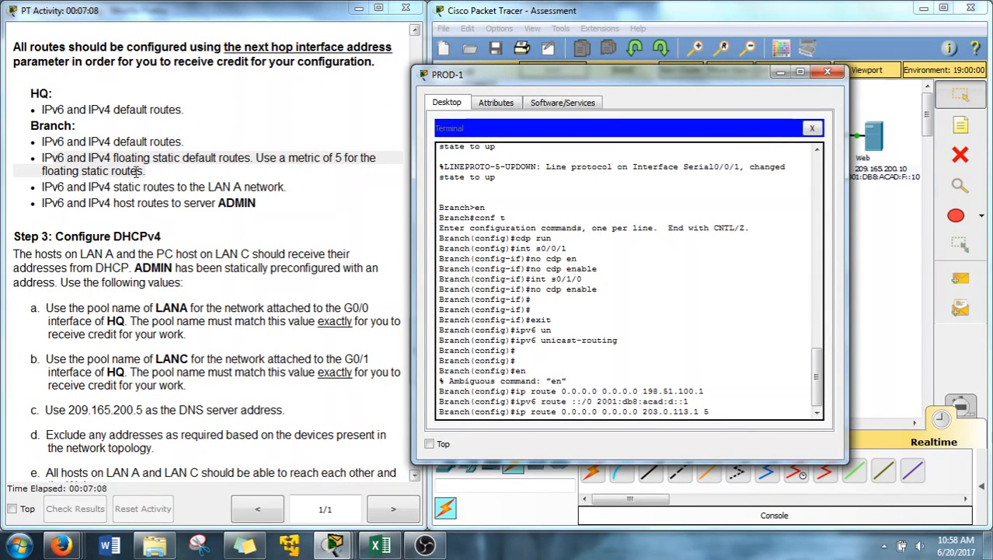
{"action": "left_click_drag", "start_coordinate": [619, 72], "coordinate": [272, 35]}
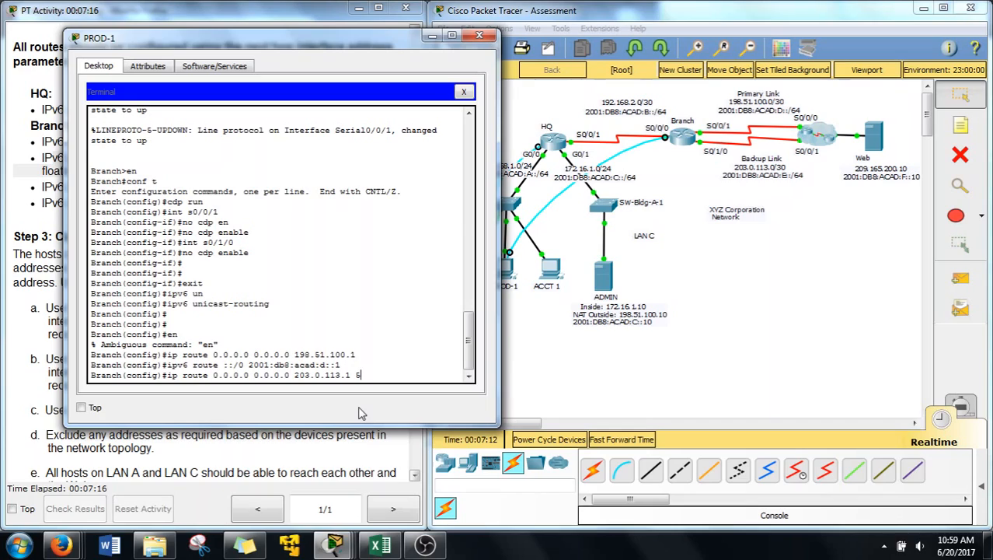
{"action": "key", "text": "Return"}
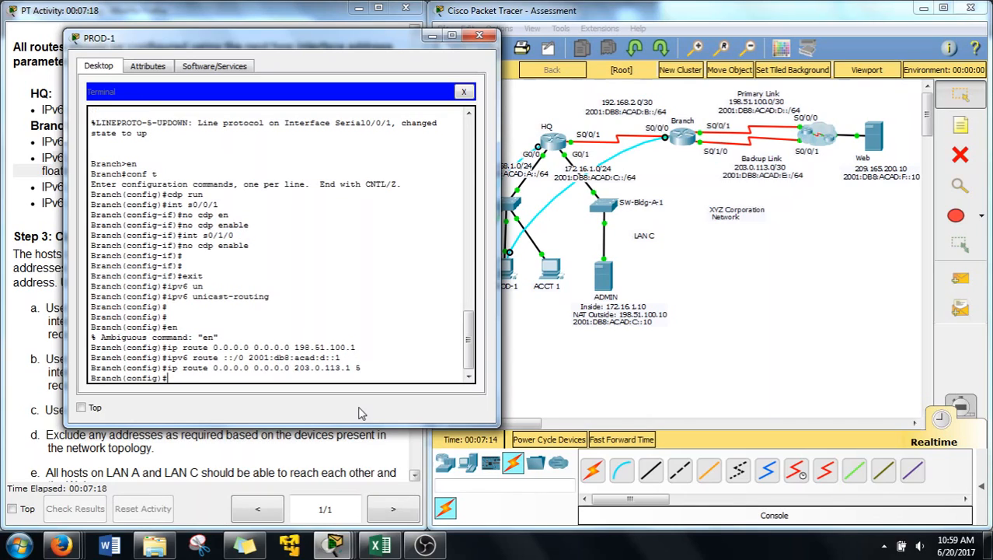
Look up the cloud's S0/0/1 IPv6 address and add the IPv6 floating default route with ipv6 route ::/0 2001:db8:acad:e::1 5
{"action": "key", "text": "Up"}
{"action": "key", "text": "Up"}
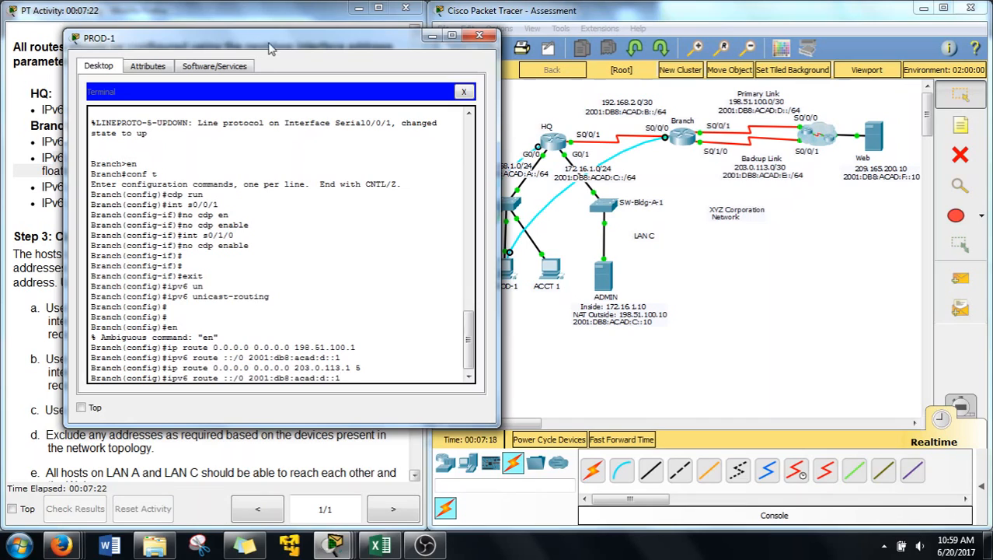
{"action": "left_click_drag", "start_coordinate": [272, 45], "coordinate": [624, 42]}
{"action": "left_click", "coordinate": [347, 296]}
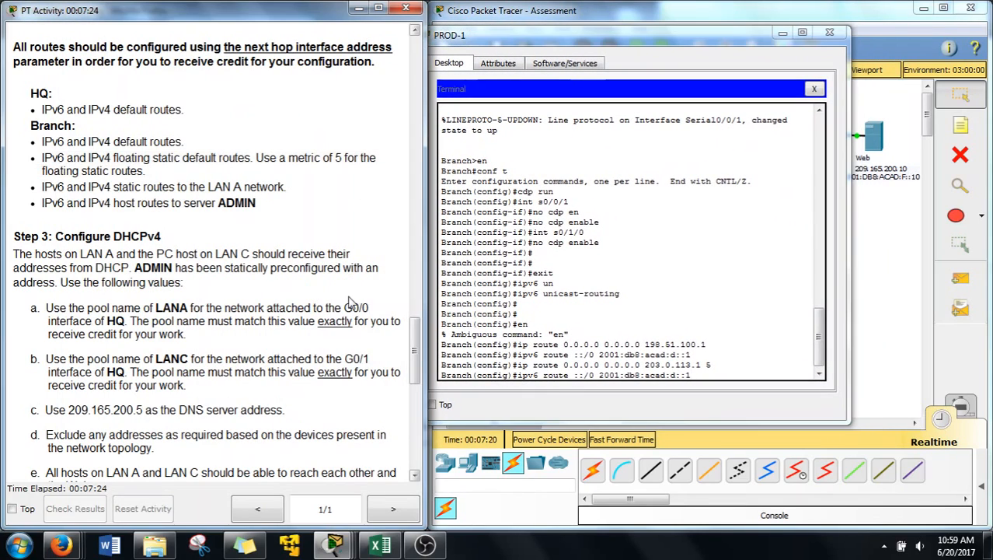
{"action": "left_click_drag", "start_coordinate": [415, 334], "coordinate": [414, 264]}
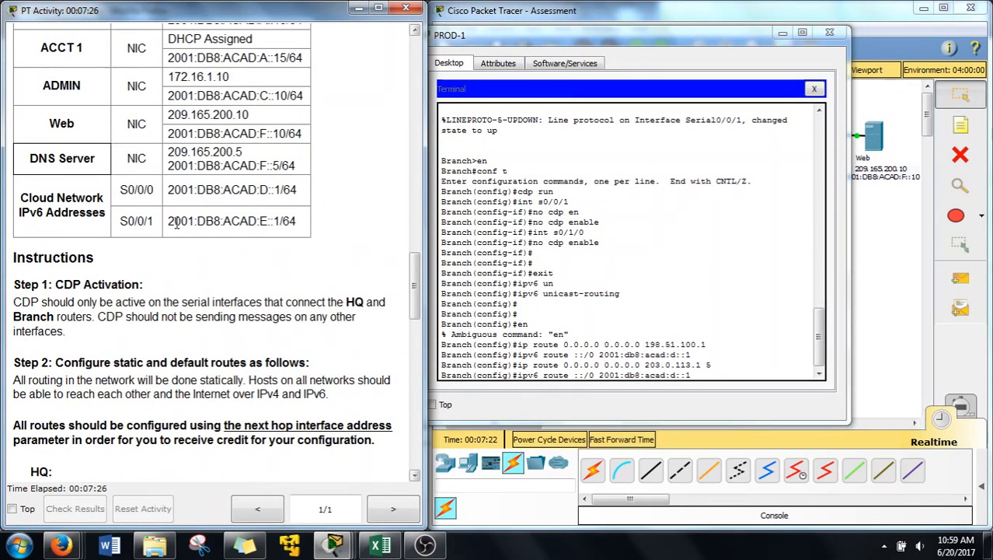
{"action": "left_click_drag", "start_coordinate": [257, 221], "coordinate": [282, 222]}
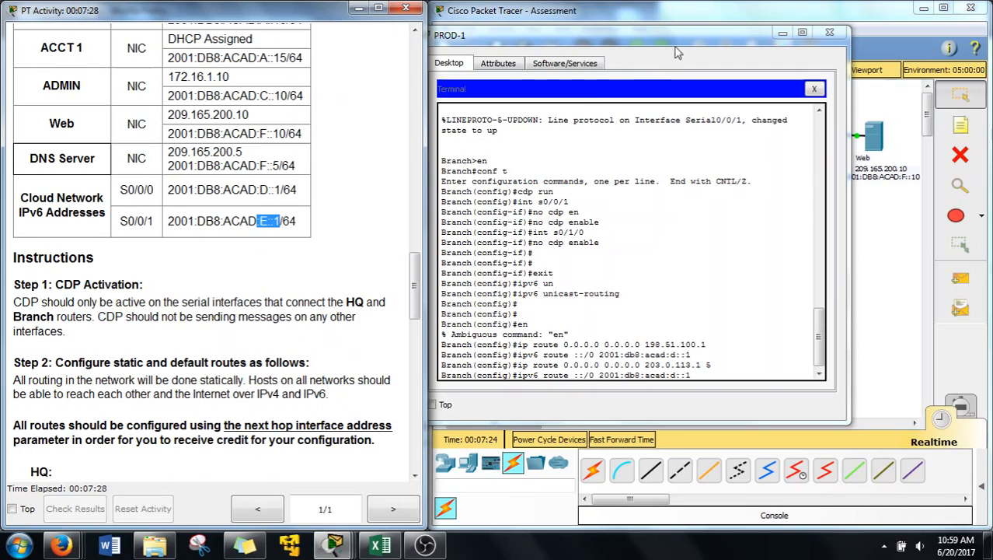
{"action": "left_click_drag", "start_coordinate": [679, 38], "coordinate": [398, 38]}
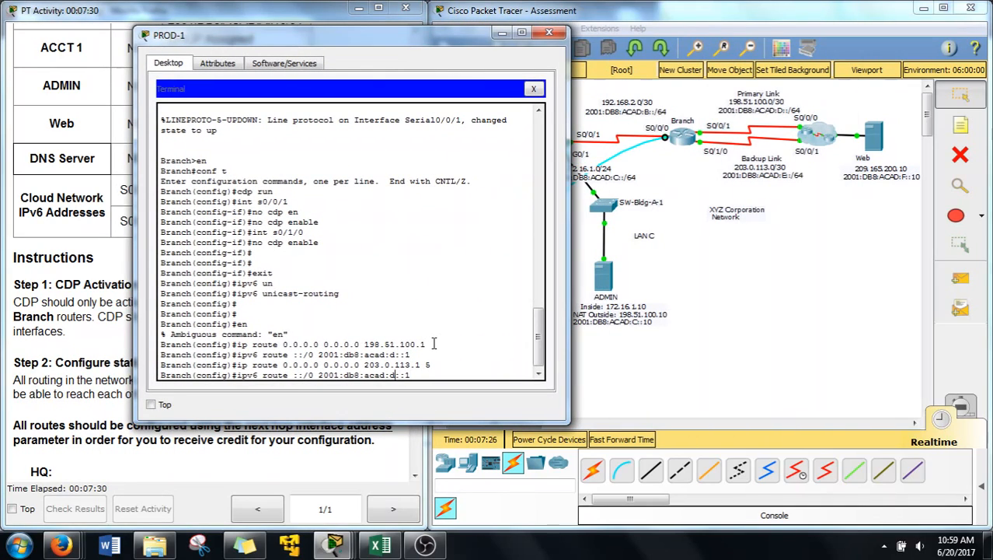
{"action": "key", "text": "BackSpace"}
{"action": "type", "text": "e"}
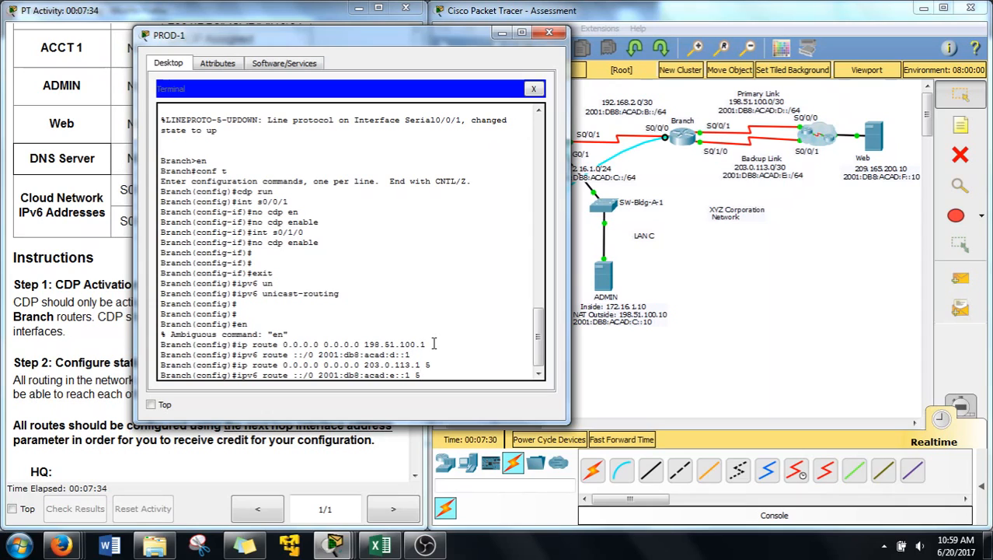
{"action": "key", "text": "Return"}
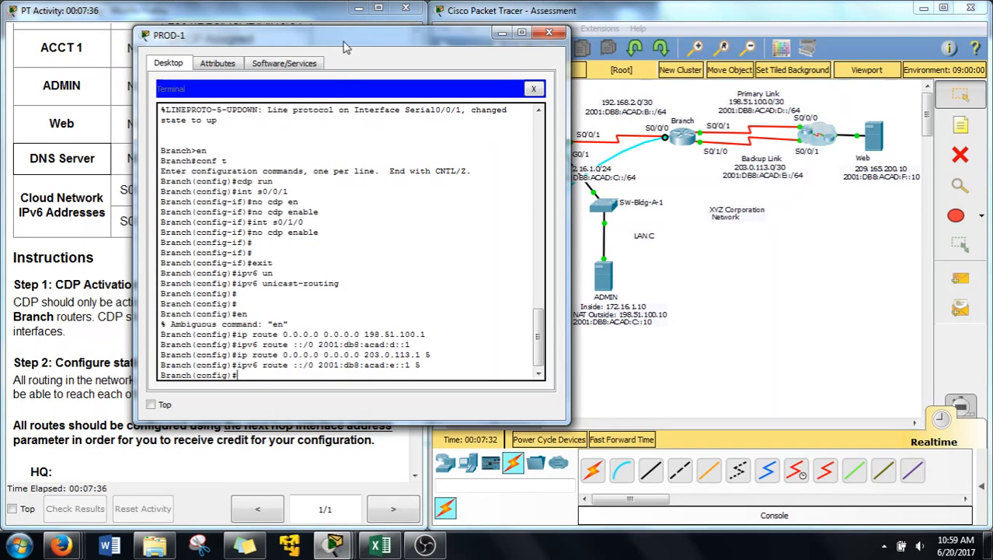
Check the remaining Branch route requirements and begin the IPv4 static route to LAN A with ip route 192.168.1.0 255.255.255.0
{"action": "left_click_drag", "start_coordinate": [346, 45], "coordinate": [632, 70]}
{"action": "scroll", "coordinate": [416, 224], "scroll_direction": "down", "scroll_amount": 8}
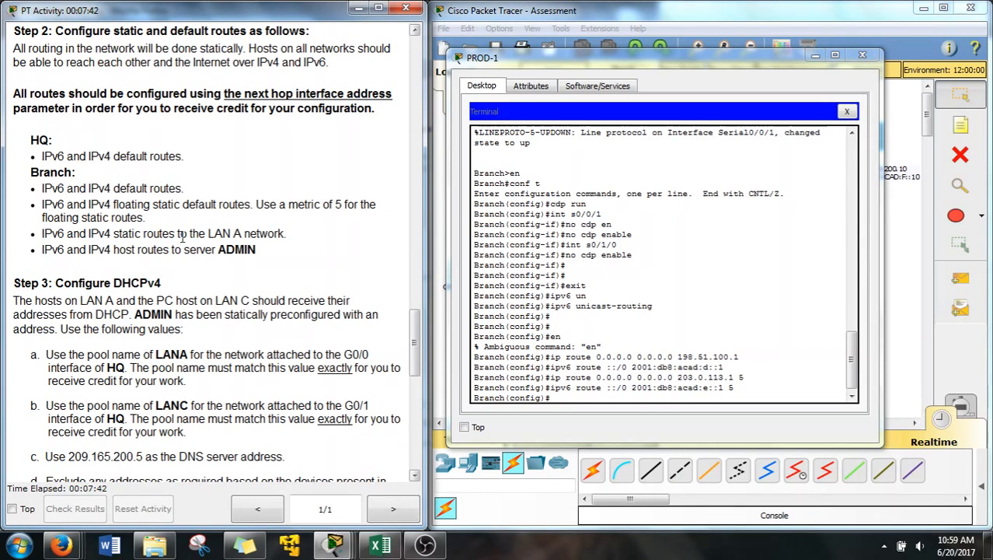
{"action": "left_click_drag", "start_coordinate": [734, 58], "coordinate": [341, 32]}
{"action": "left_click", "coordinate": [505, 178]}
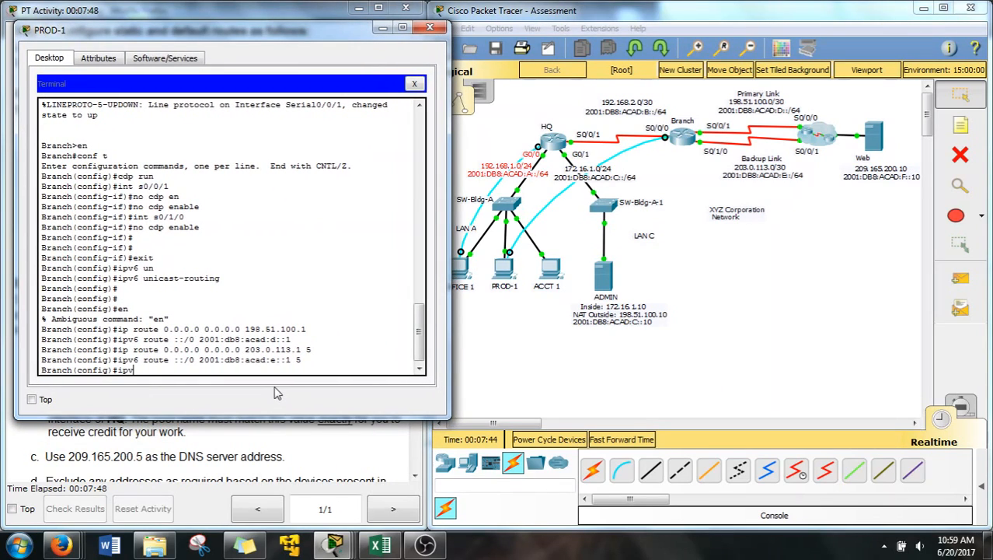
{"action": "type", "text": "r"}
{"action": "type", "text": "oute 192.168.1.0 25"}
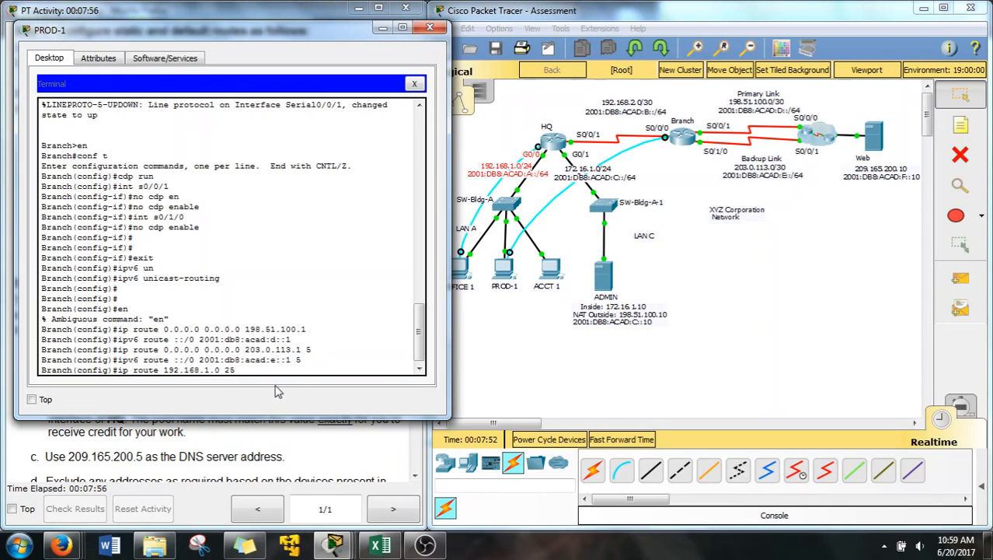
{"action": "type", "text": "25.255.255.0"}
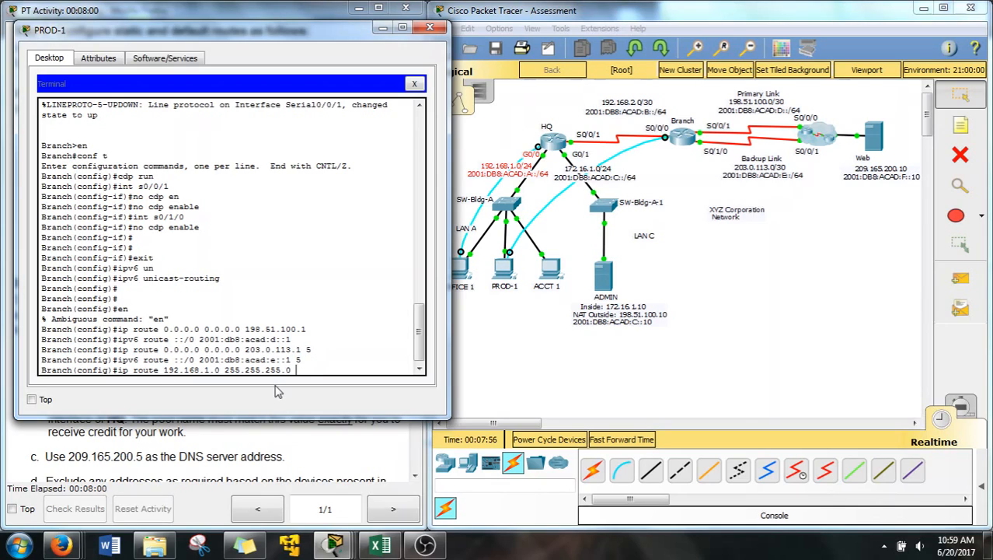
Look up HQ's S0/0/1 address in the addressing table and complete the LAN A IPv4 route with next hop 192.168.2.2
{"action": "left_click_drag", "start_coordinate": [570, 118], "coordinate": [586, 146]}
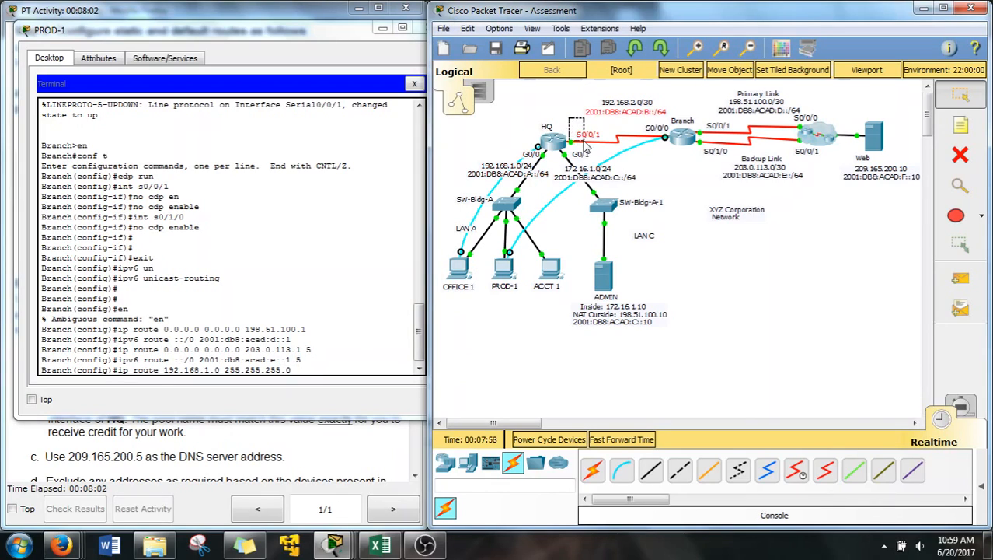
{"action": "left_click_drag", "start_coordinate": [260, 35], "coordinate": [713, 124]}
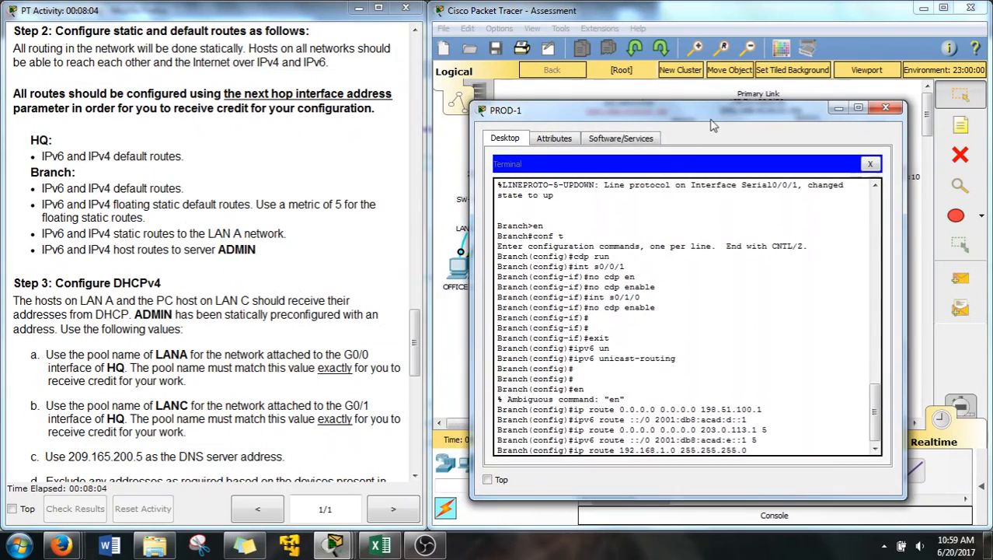
{"action": "left_click_drag", "start_coordinate": [655, 116], "coordinate": [653, 167]}
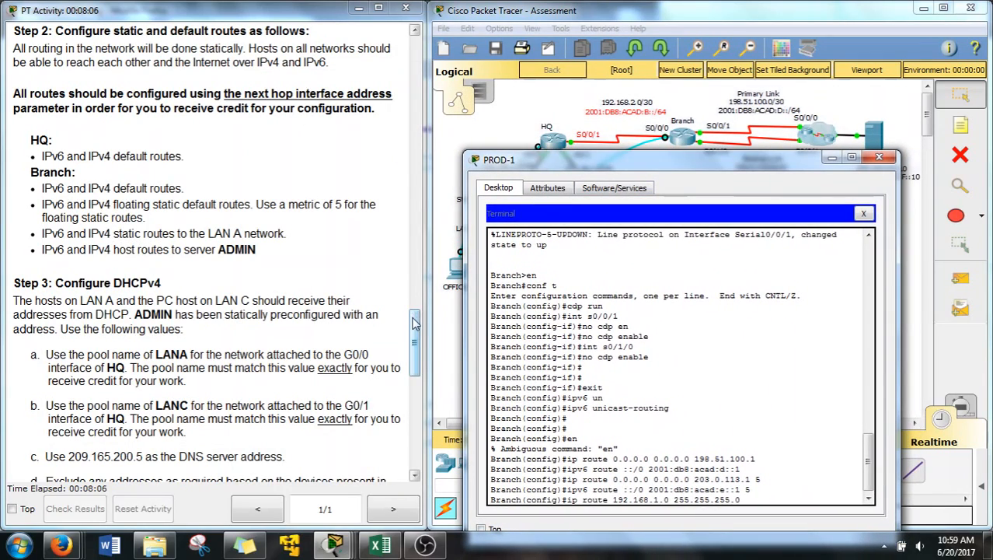
{"action": "left_click_drag", "start_coordinate": [416, 323], "coordinate": [403, 220]}
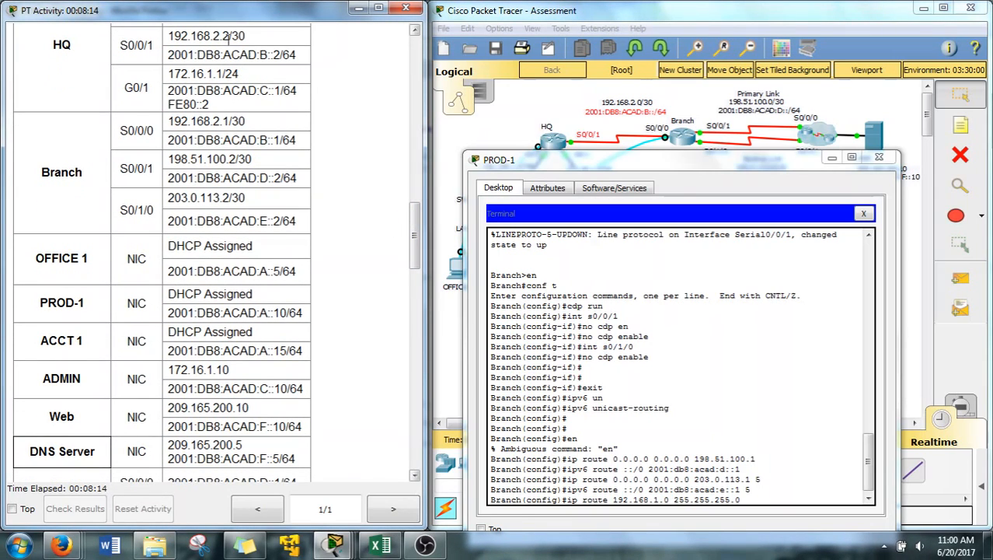
{"action": "left_click_drag", "start_coordinate": [733, 163], "coordinate": [495, 70]}
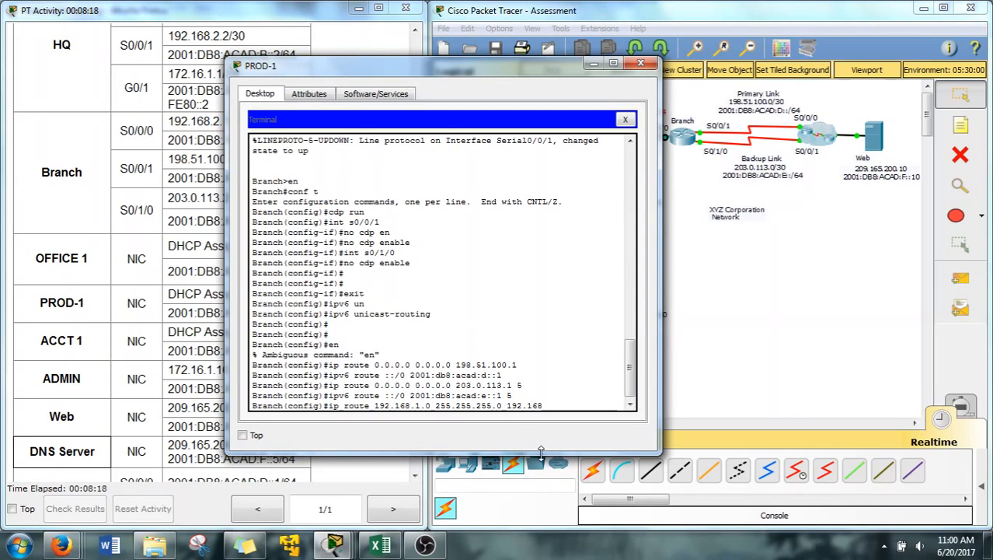
{"action": "type", "text": ".2.2"}
{"action": "key", "text": "Return"}
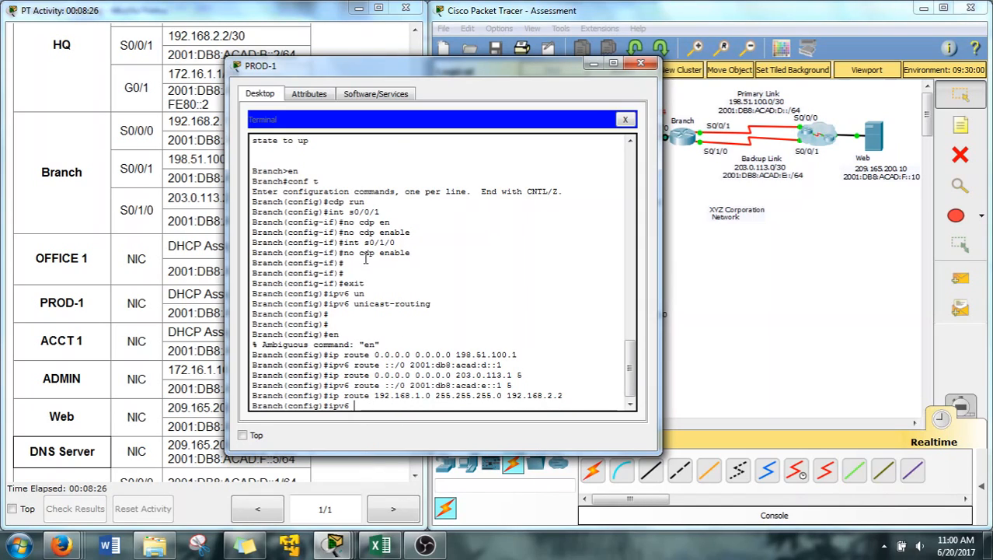
Add an IPv6 static route on Branch to the LAN A network with ipv6 route 2001:db8:acad:a::/64 2001:db8:acad:b::2
{"action": "left_click_drag", "start_coordinate": [523, 73], "coordinate": [304, 82]}
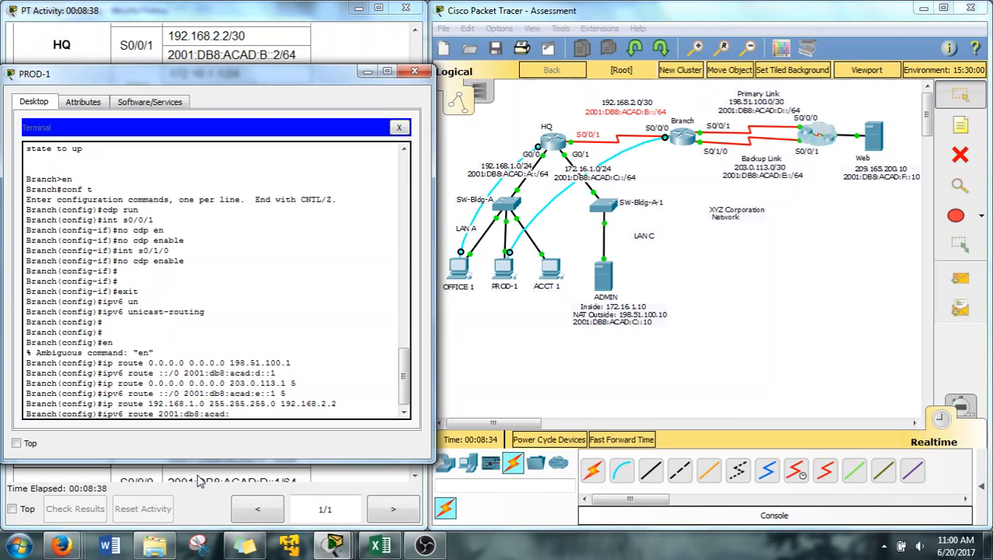
{"action": "type", "text": "::"}
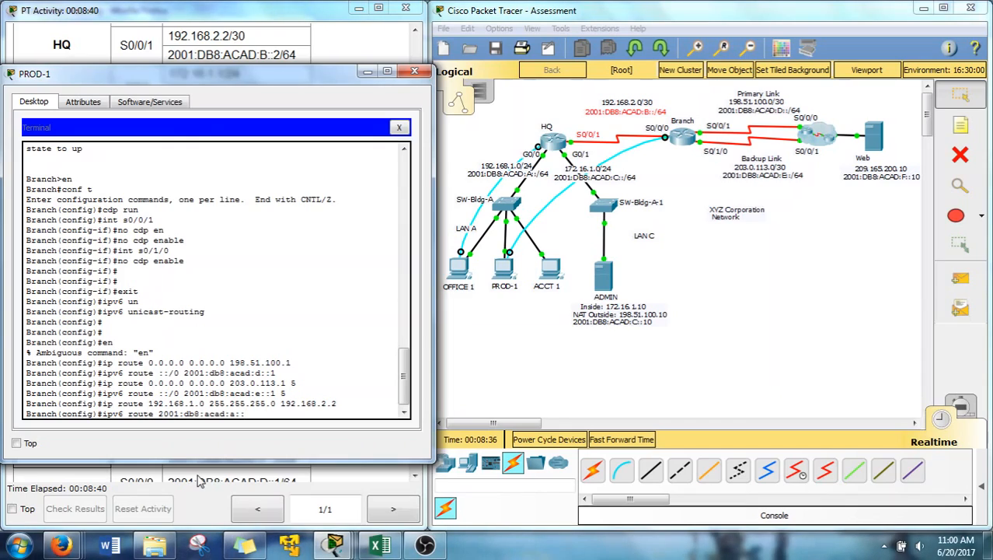
{"action": "type", "text": "/64 2001:db8:acad:b::"}
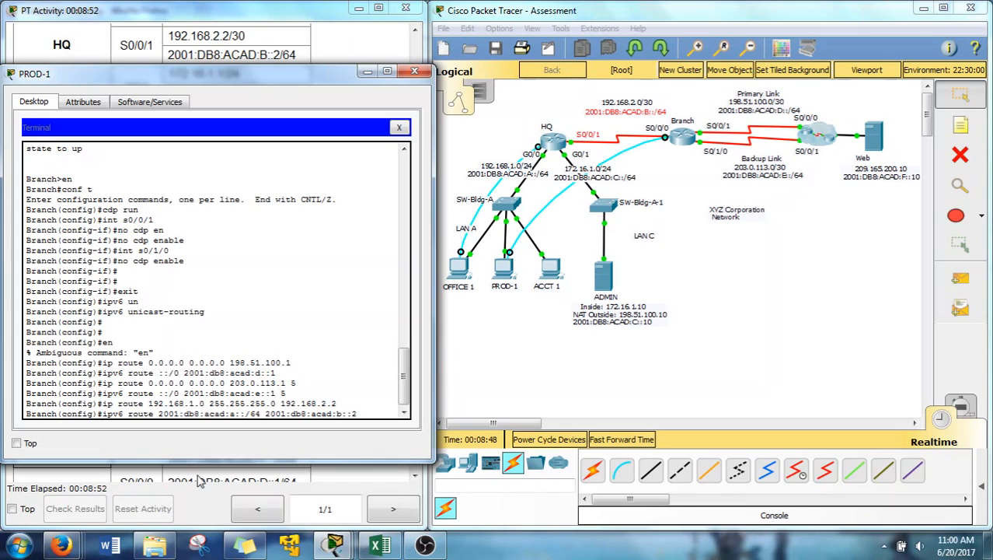
{"action": "type", "text": "2"}
{"action": "key", "text": "Return"}
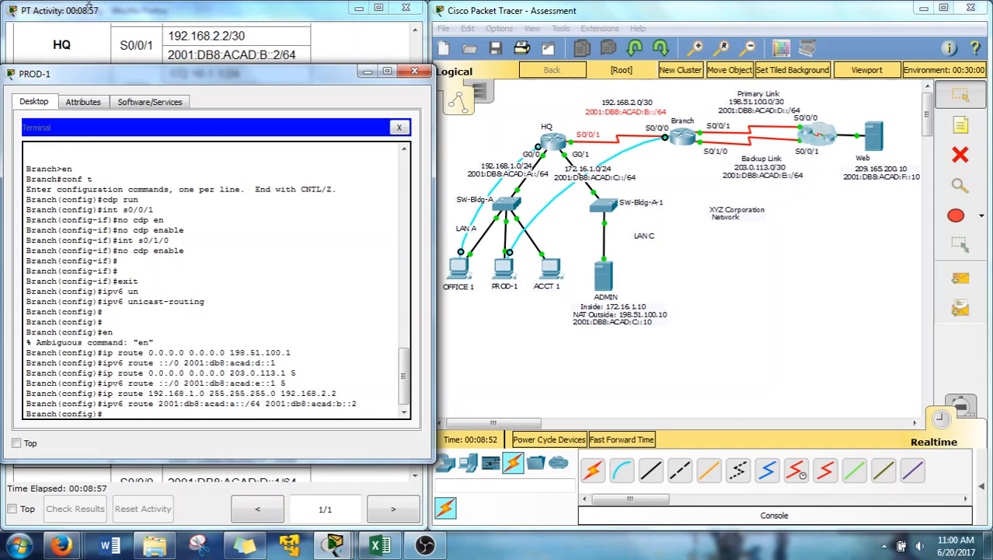
Check the host route requirement and ADMIN's address, and begin its IPv4 host route with ip route 172.16.1.10 255.255.255.255
{"action": "left_click_drag", "start_coordinate": [115, 78], "coordinate": [527, 149]}
{"action": "scroll", "coordinate": [319, 278], "scroll_direction": "down", "scroll_amount": 10}
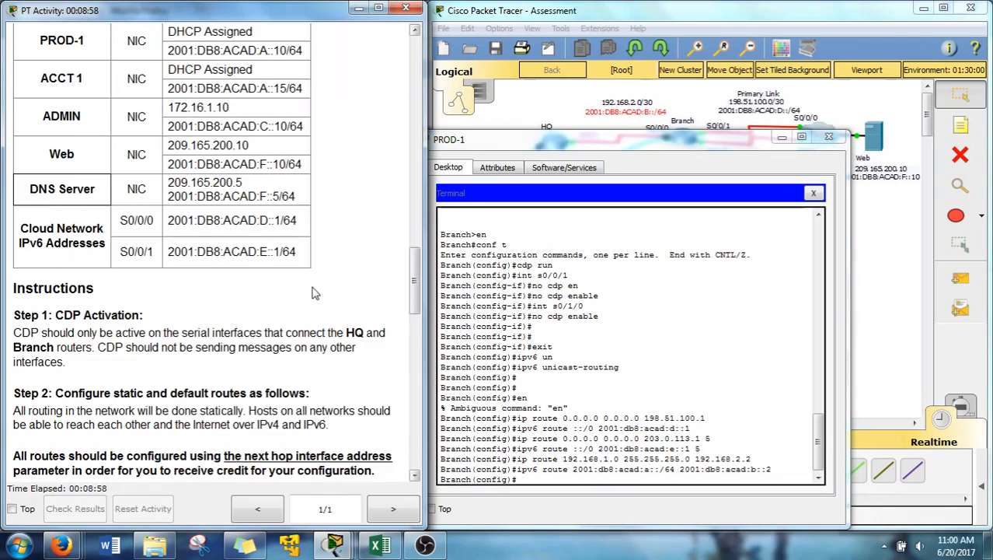
{"action": "scroll", "coordinate": [168, 333], "scroll_direction": "down", "scroll_amount": 1}
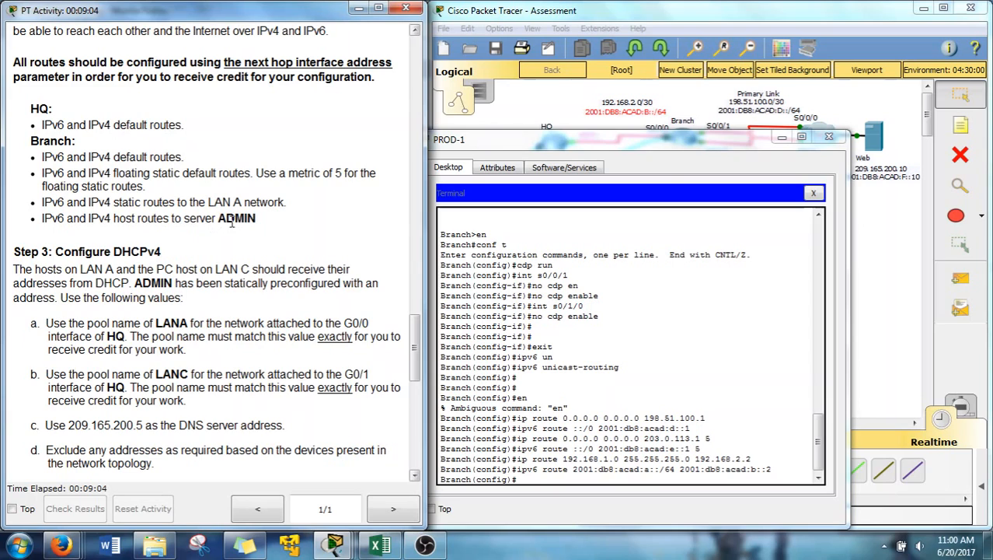
{"action": "left_click_drag", "start_coordinate": [737, 147], "coordinate": [323, 86]}
{"action": "left_click_drag", "start_coordinate": [656, 304], "coordinate": [594, 250]}
{"action": "left_click", "coordinate": [552, 352]}
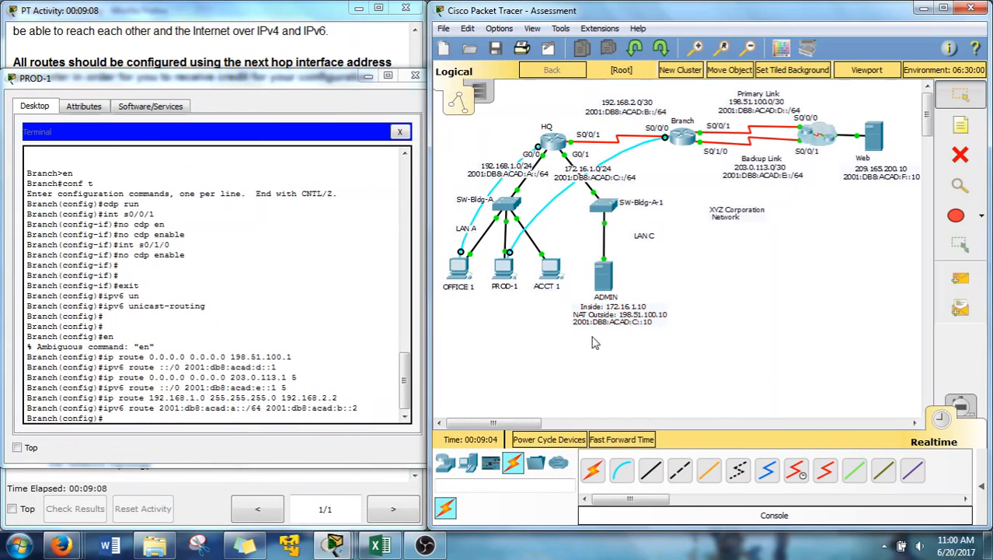
{"action": "left_click", "coordinate": [227, 412]}
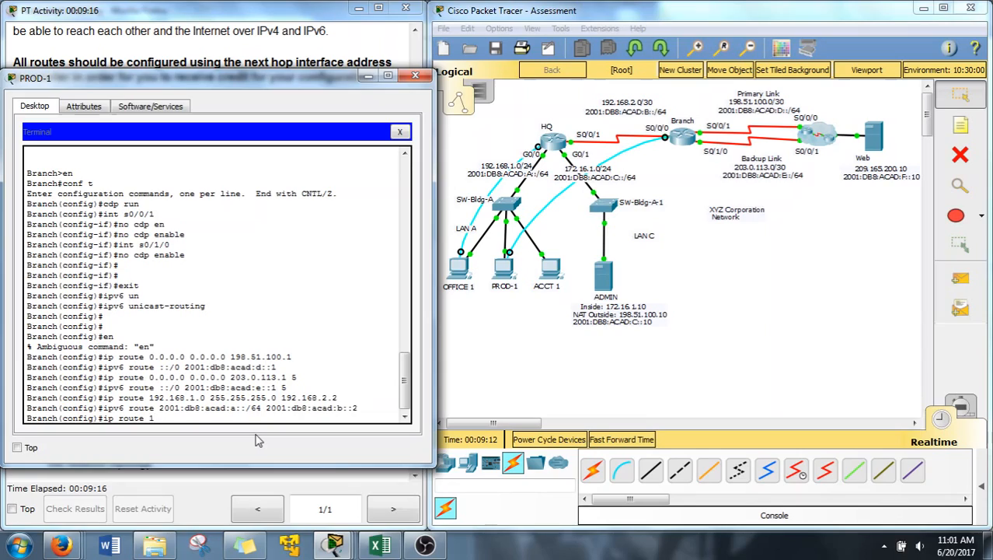
{"action": "type", "text": "172.16.1.10 255.255.255.255"}
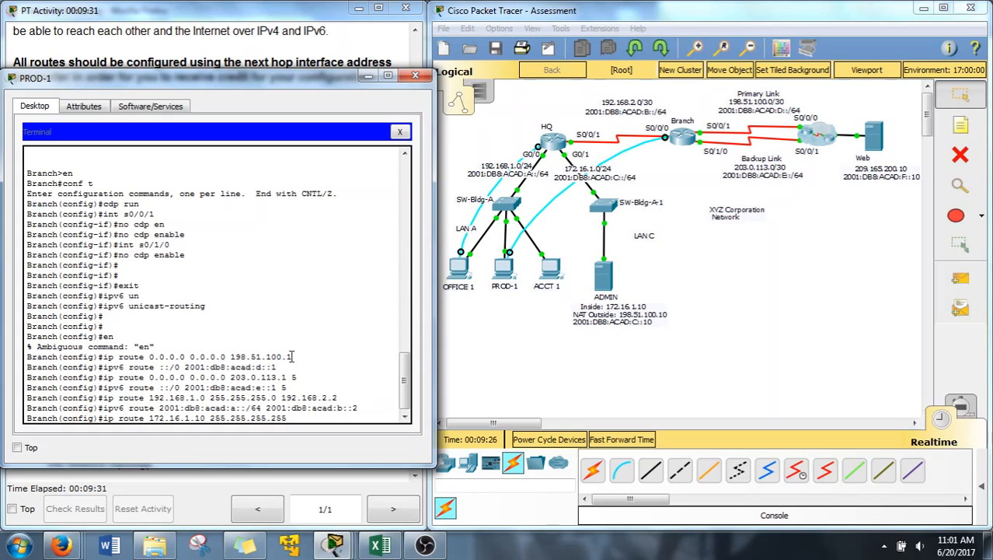
Complete ADMIN's IPv4 host route on Branch with next hop 192.168.2.2, reusing the address from the LAN A route
{"action": "left_click_drag", "start_coordinate": [337, 397], "coordinate": [279, 397]}
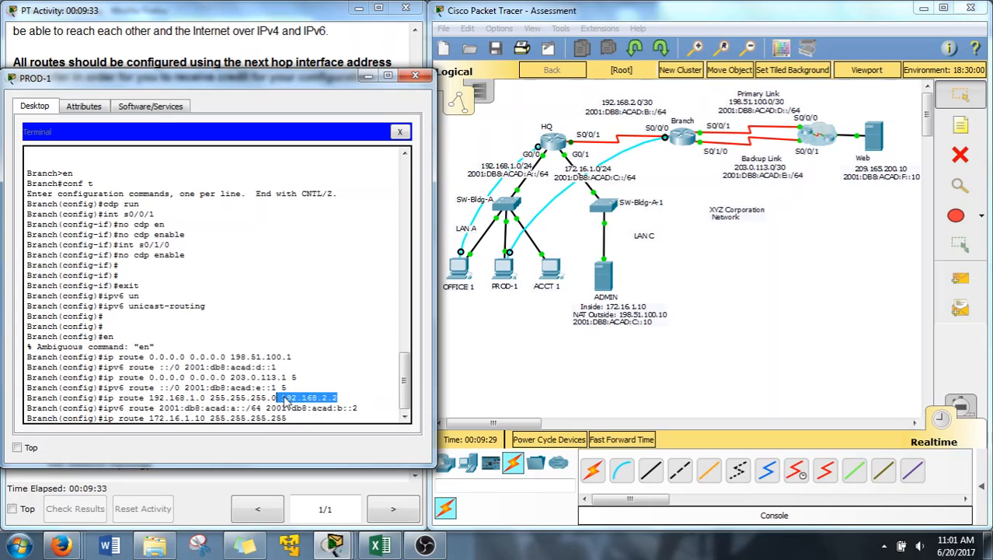
{"action": "right_click", "coordinate": [284, 400]}
{"action": "left_click", "coordinate": [312, 403]}
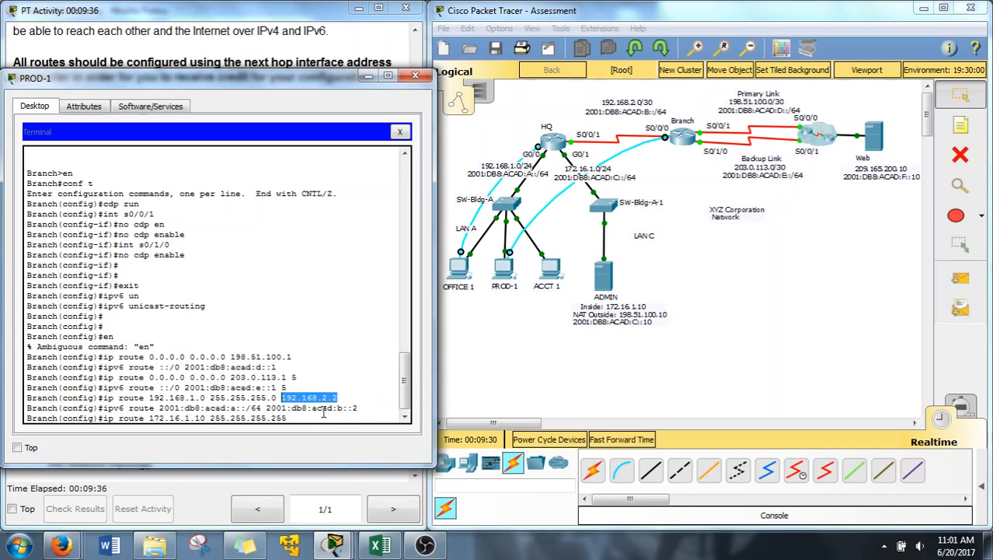
{"action": "left_click", "coordinate": [314, 418]}
{"action": "right_click", "coordinate": [314, 418]}
{"action": "left_click", "coordinate": [342, 440]}
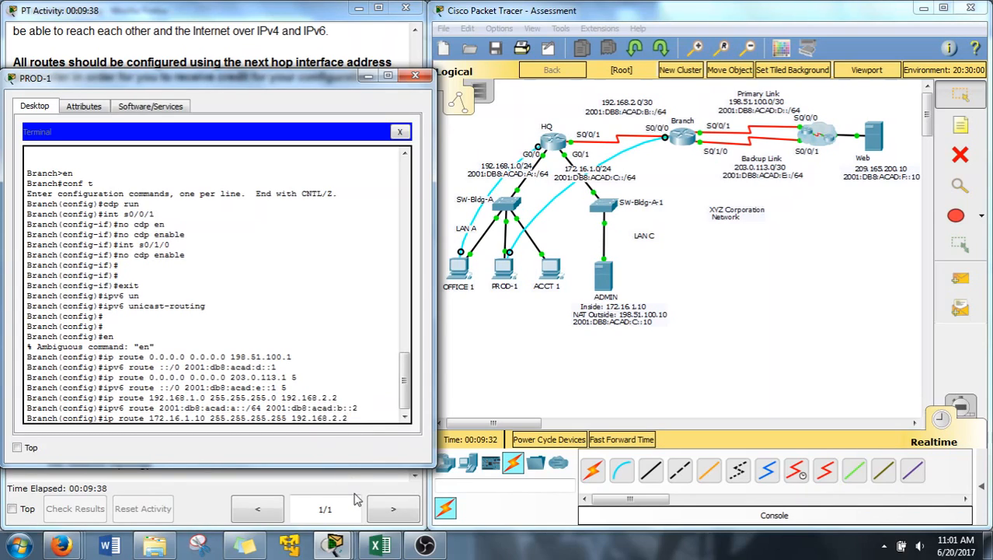
{"action": "key", "text": "Return"}
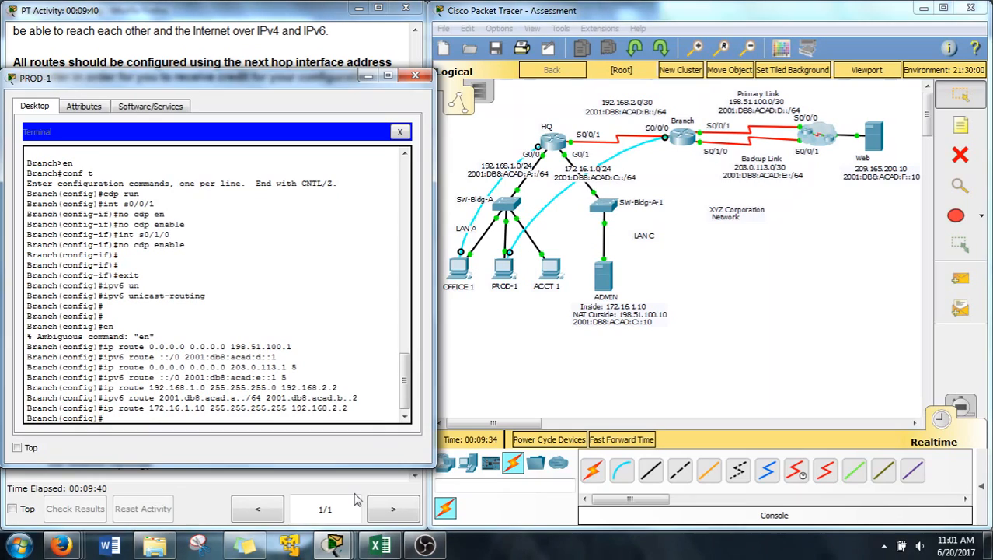
Add ADMIN's IPv6 host route on Branch with ipv6 route 2001:db8:acad:c::10/128 2001:db8:acad:b::2, adapting the earlier LAN A route
{"action": "key", "text": "Up"}
{"action": "key", "text": "Up"}
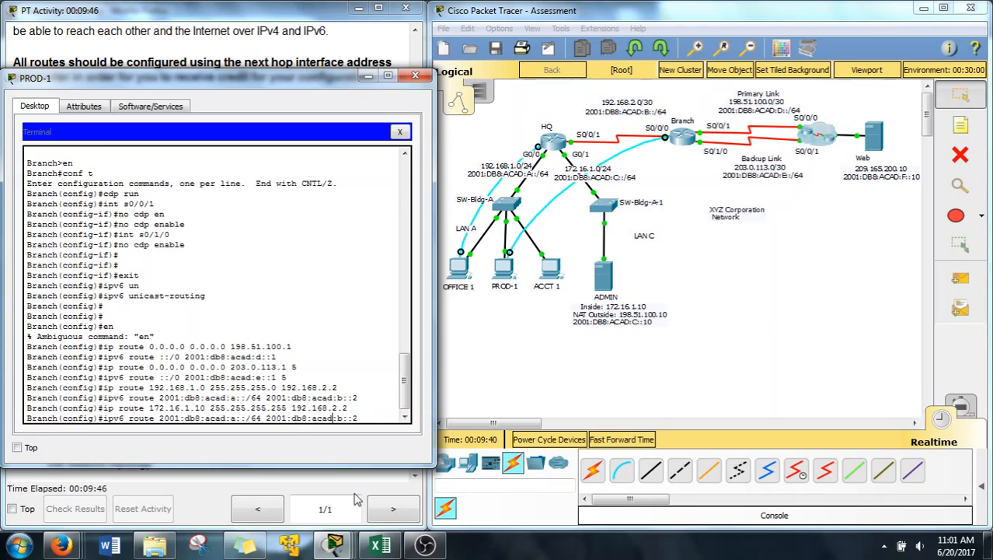
{"action": "key", "text": "Left"}
{"action": "key", "text": "Left"}
{"action": "key", "text": "Left"}
{"action": "key", "text": "Left"}
{"action": "key", "text": "Left"}
{"action": "key", "text": "Left"}
{"action": "key", "text": "Left"}
{"action": "key", "text": "Left"}
{"action": "key", "text": "Left"}
{"action": "key", "text": "Left"}
{"action": "key", "text": "Left"}
{"action": "key", "text": "Left"}
{"action": "key", "text": "Left"}
{"action": "key", "text": "Right"}
{"action": "type", "text": "10"}
{"action": "key", "text": "Right"}
{"action": "key", "text": "Right"}
{"action": "key", "text": "Right"}
{"action": "key", "text": "BackSpace"}
{"action": "key", "text": "BackSpace"}
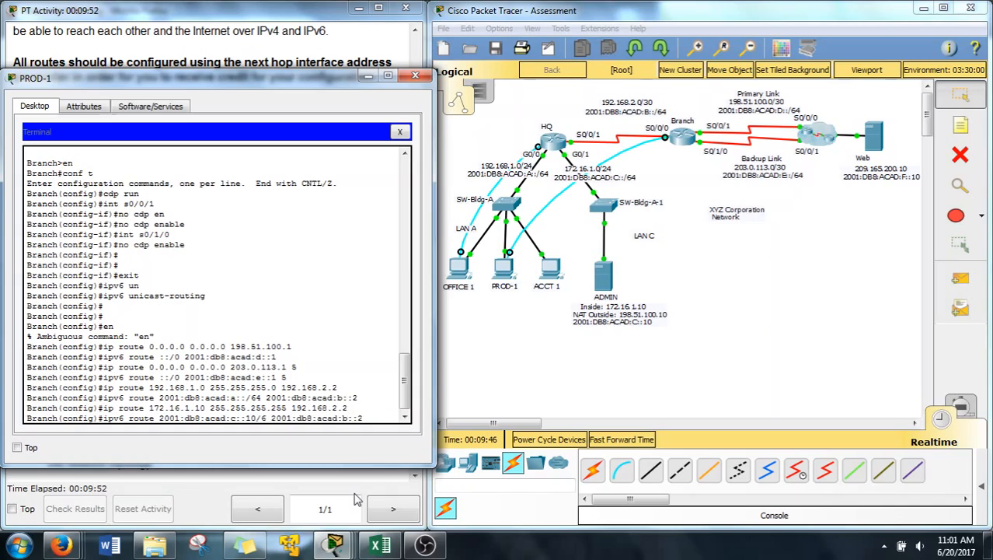
{"action": "type", "text": "128"}
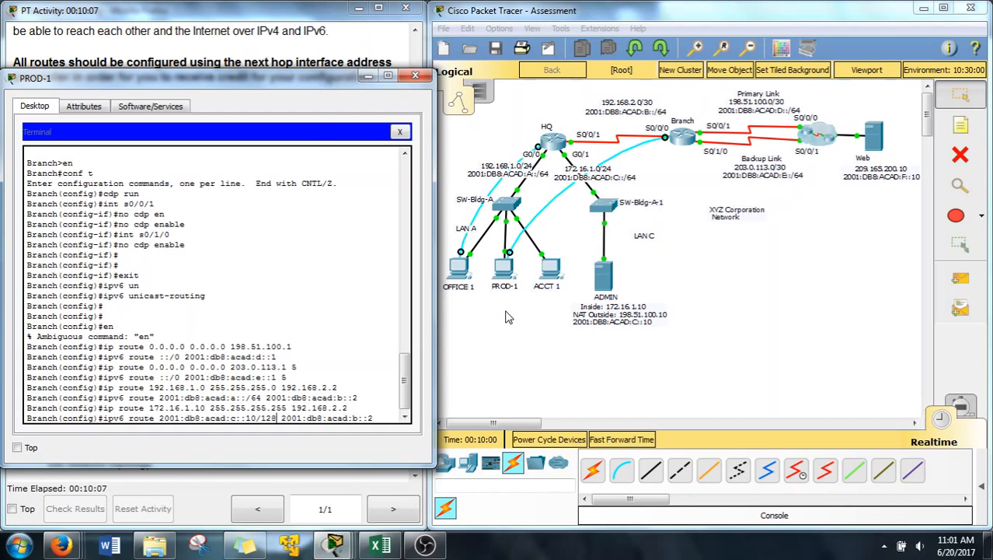
{"action": "key", "text": "Return"}
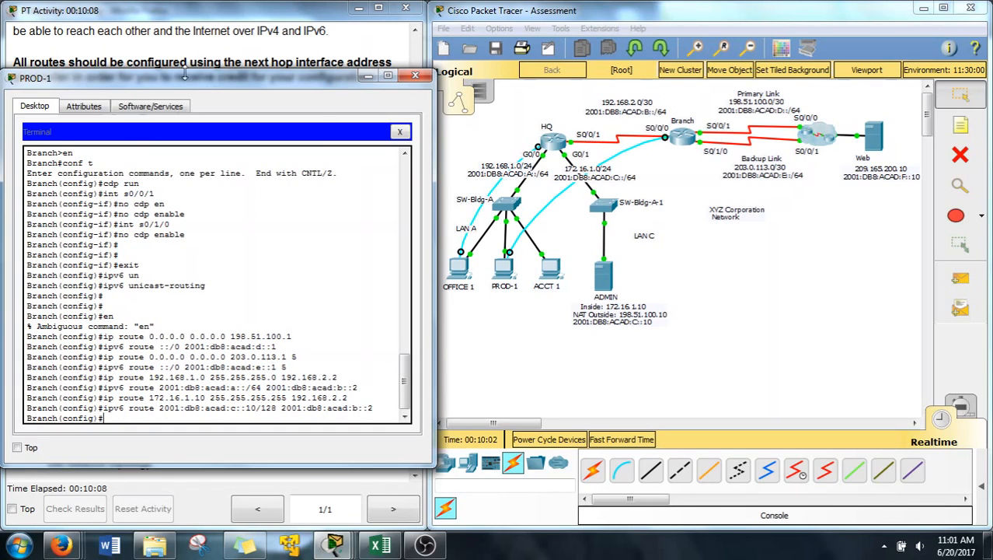
Review the Step 3 DHCPv4 requirements in the instructions and uncover the network topology
{"action": "left_click_drag", "start_coordinate": [214, 80], "coordinate": [666, 59]}
{"action": "scroll", "coordinate": [240, 281], "scroll_direction": "down", "scroll_amount": 5}
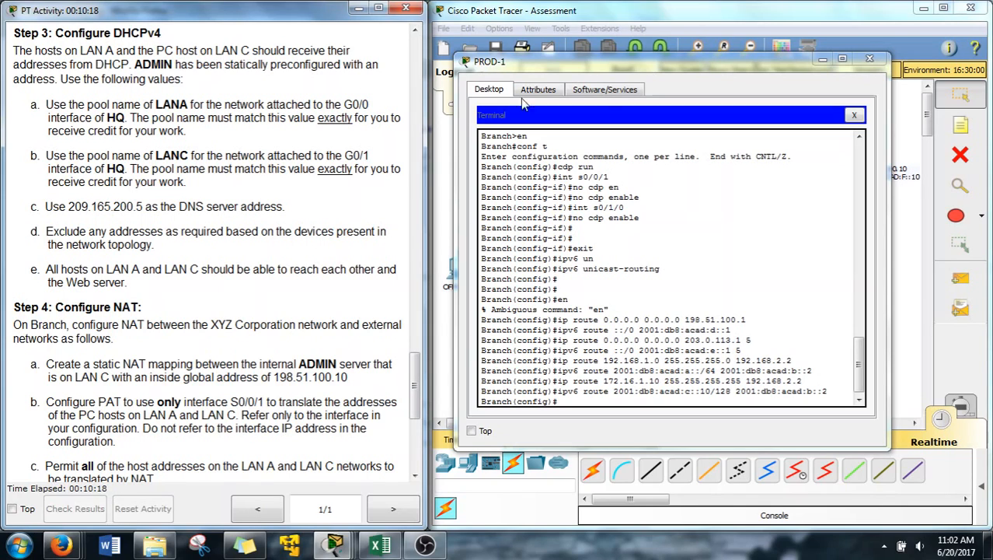
{"action": "left_click_drag", "start_coordinate": [528, 61], "coordinate": [497, 77]}
{"action": "left_click", "coordinate": [491, 296]}
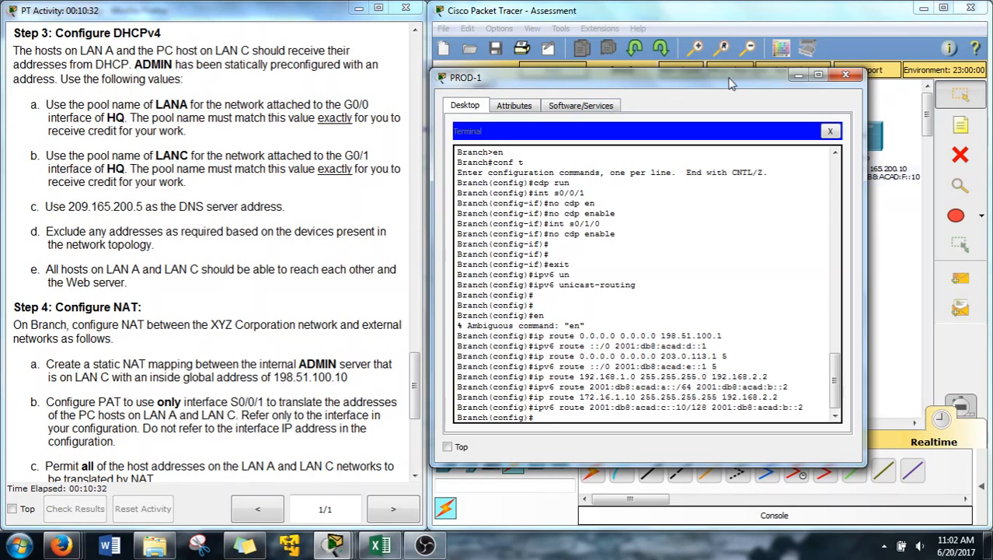
{"action": "left_click_drag", "start_coordinate": [731, 78], "coordinate": [560, 69]}
{"action": "left_click", "coordinate": [633, 70]}
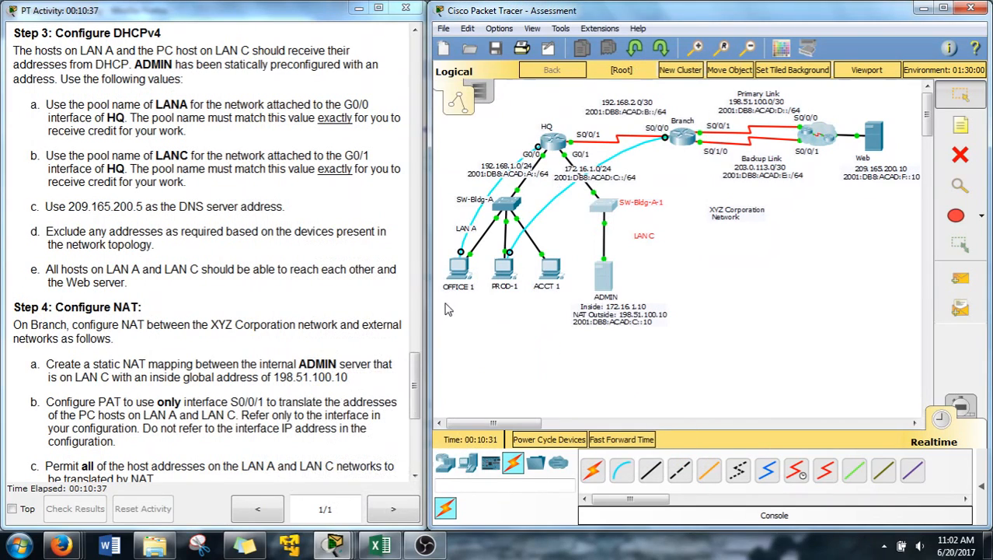
Bring up OFFICE 1's terminal session to HQ and begin the ip dhcp excluded-address command in global configuration mode
{"action": "double_click", "coordinate": [115, 118]}
{"action": "left_click", "coordinate": [458, 266]}
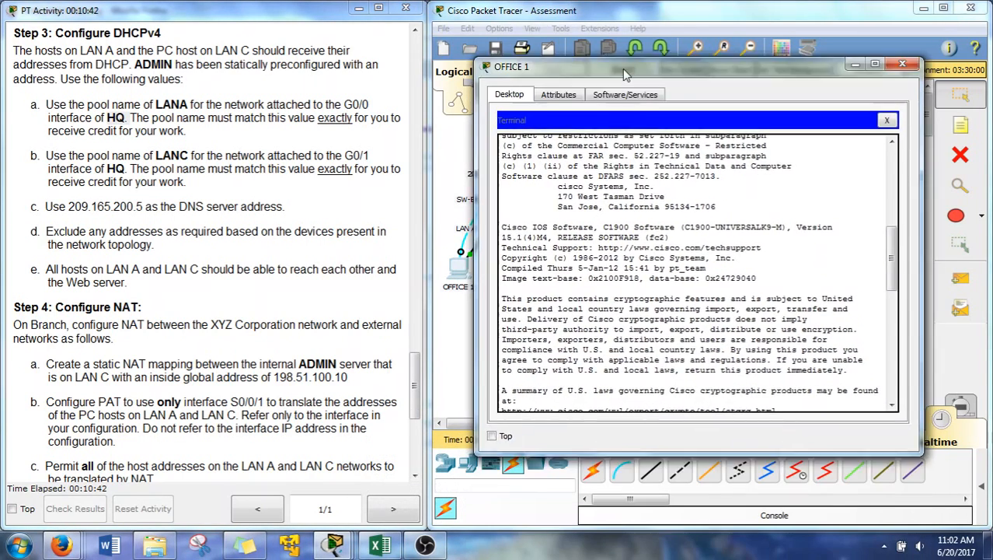
{"action": "left_click_drag", "start_coordinate": [622, 68], "coordinate": [616, 33]}
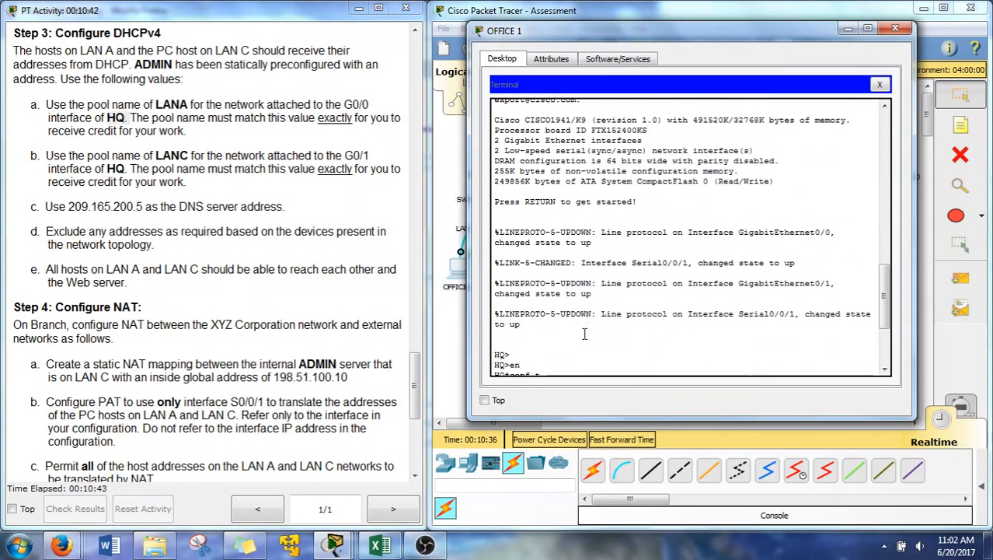
{"action": "type", "text": "en"}
{"action": "key", "text": "Return"}
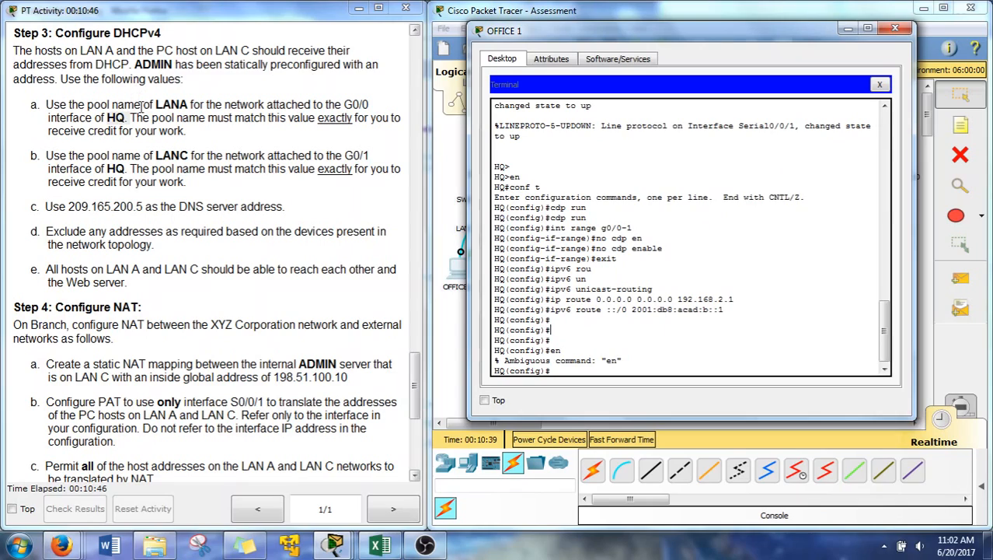
{"action": "type", "text": "ip exdh"}
{"action": "key", "text": "Tab"}
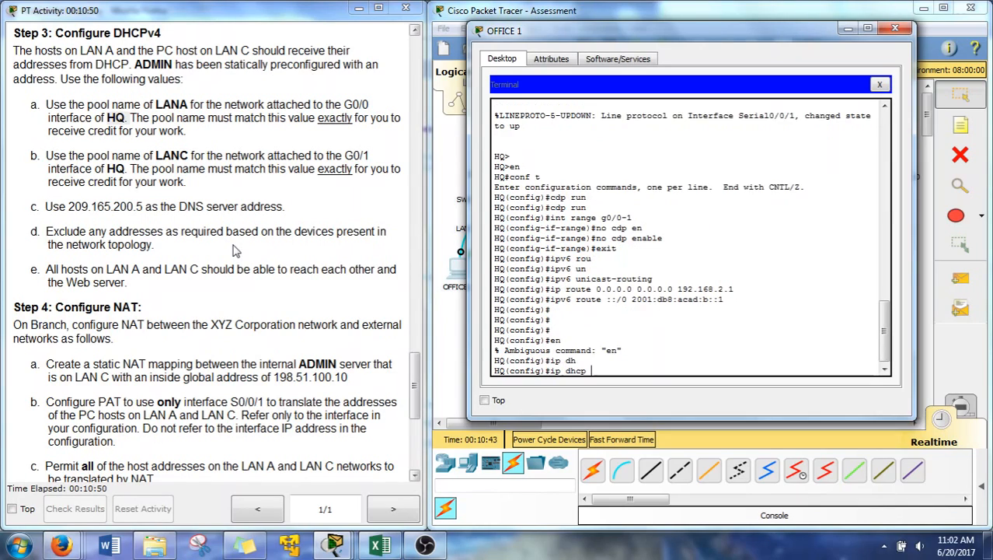
{"action": "type", "text": "ex"}
{"action": "key", "text": "Tab"}
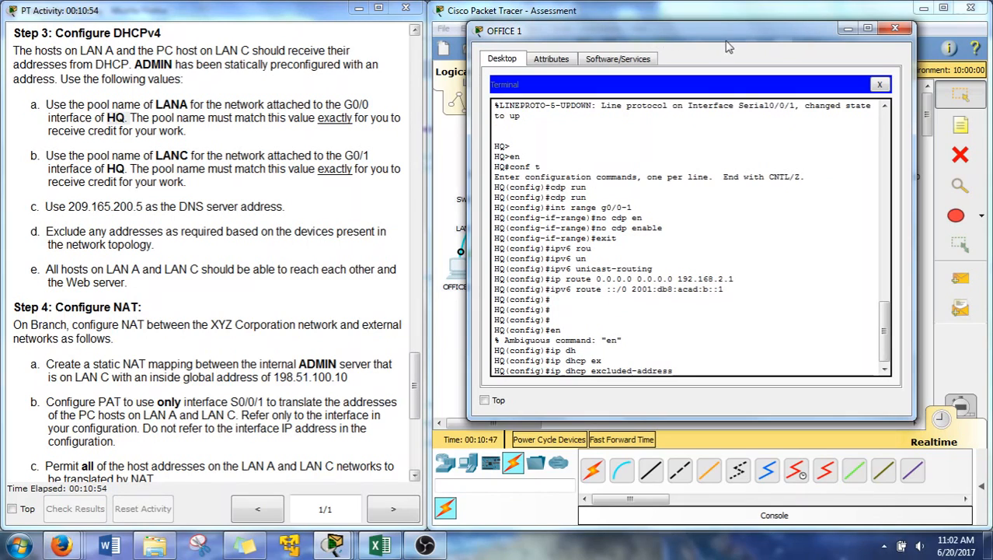
Check the exclusion requirement, HQ's LAN interfaces and ADMIN in the topology, and the addressing table for addresses to exclude from DHCP
{"action": "left_click_drag", "start_coordinate": [725, 41], "coordinate": [604, 43]}
{"action": "left_click_drag", "start_coordinate": [39, 233], "coordinate": [179, 247]}
{"action": "left_click", "coordinate": [583, 233]}
{"action": "left_click_drag", "start_coordinate": [559, 31], "coordinate": [164, 65]}
{"action": "left_click", "coordinate": [519, 155]}
{"action": "left_click_drag", "start_coordinate": [519, 155], "coordinate": [596, 158]}
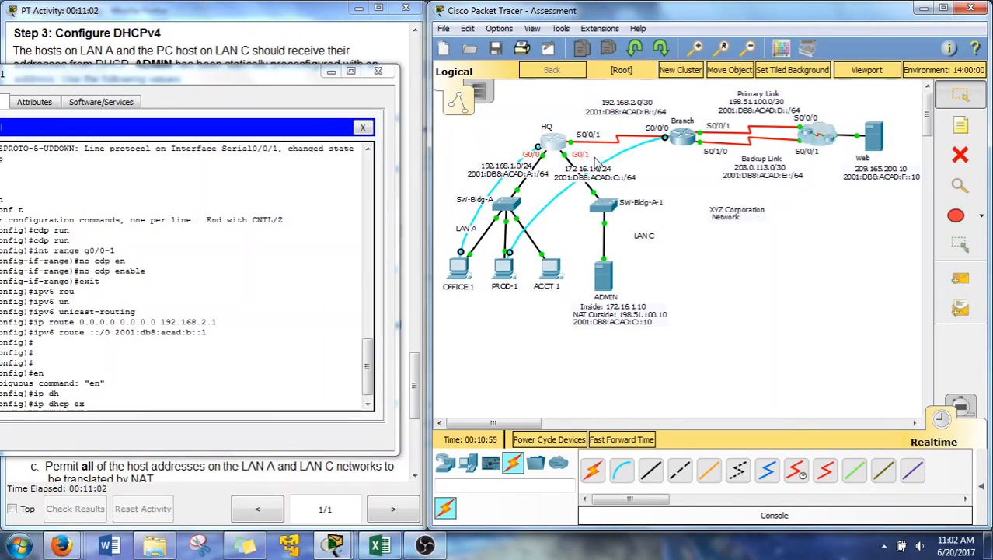
{"action": "left_click_drag", "start_coordinate": [670, 373], "coordinate": [577, 259]}
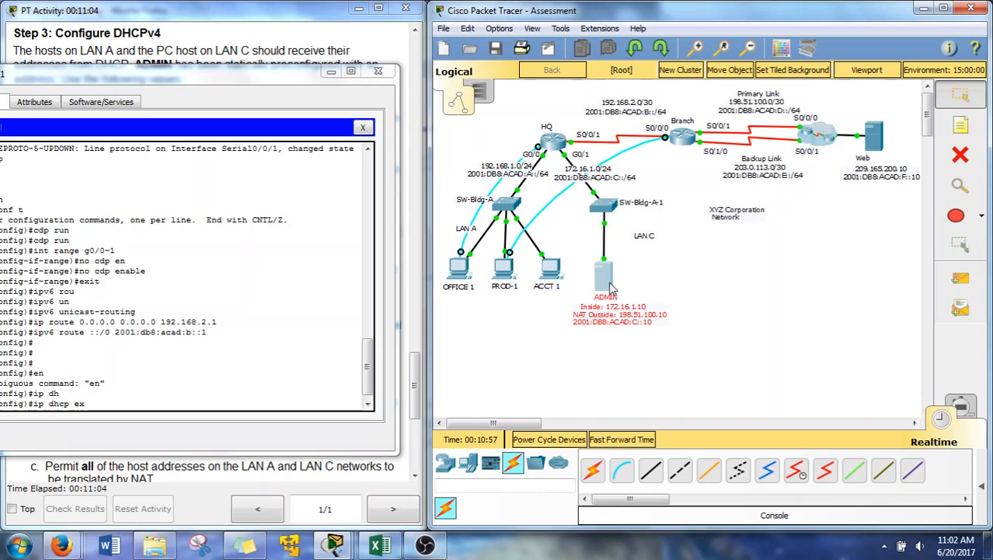
{"action": "left_click_drag", "start_coordinate": [208, 88], "coordinate": [700, 78]}
{"action": "left_click_drag", "start_coordinate": [411, 382], "coordinate": [409, 211]}
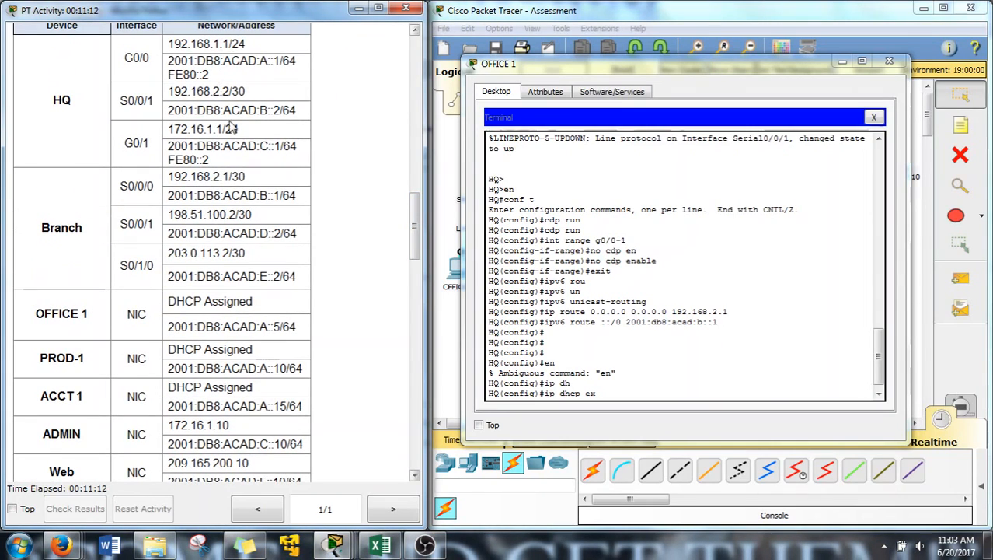
Exclude HQ's G0/0 address from DHCP with ip dhcp excluded-address 192.168.1.1
{"action": "left_click", "coordinate": [663, 426]}
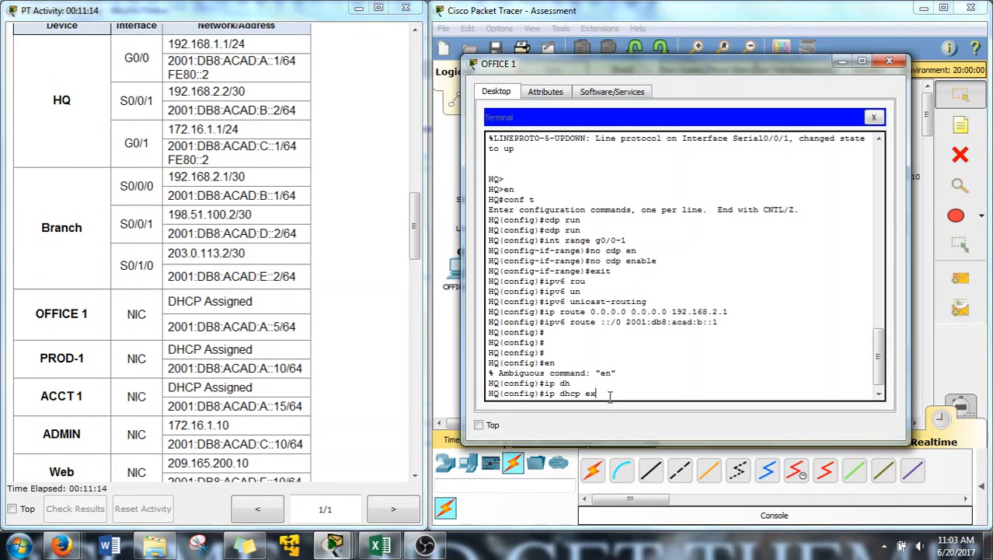
{"action": "key", "text": "Tab"}
{"action": "type", "text": "19"}
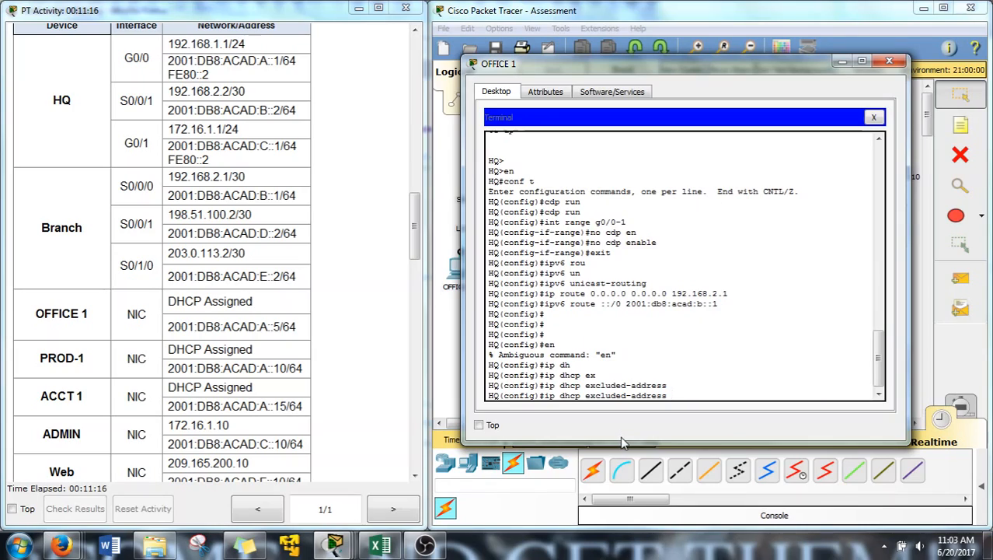
{"action": "type", "text": "2.168.1"}
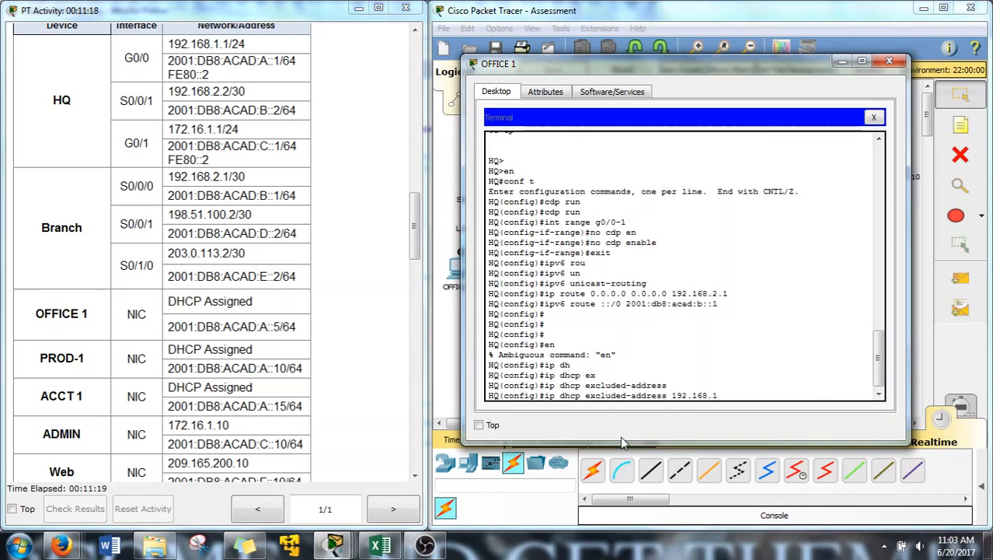
{"action": "type", "text": ".1"}
{"action": "key", "text": "Return"}
Exclude HQ's G0/1 address from DHCP with ip dhcp excluded-address 172.16.1.1, adapting the previous command
{"action": "key", "text": "Up"}
{"action": "key", "text": "Left"}
{"action": "key", "text": "Left"}
{"action": "key", "text": "Left"}
{"action": "key", "text": "Left"}
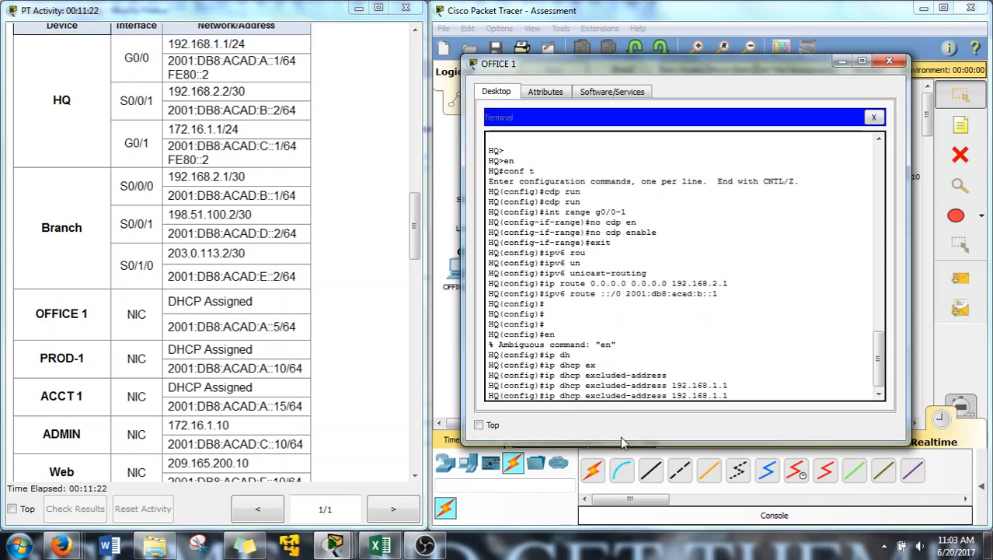
{"action": "key", "text": "BackSpace"}
{"action": "key", "text": "Left"}
{"action": "key", "text": "Left"}
{"action": "key", "text": "Left"}
{"action": "key", "text": "Left"}
{"action": "key", "text": "BackSpace"}
{"action": "type", "text": "7"}
{"action": "key", "text": "Return"}
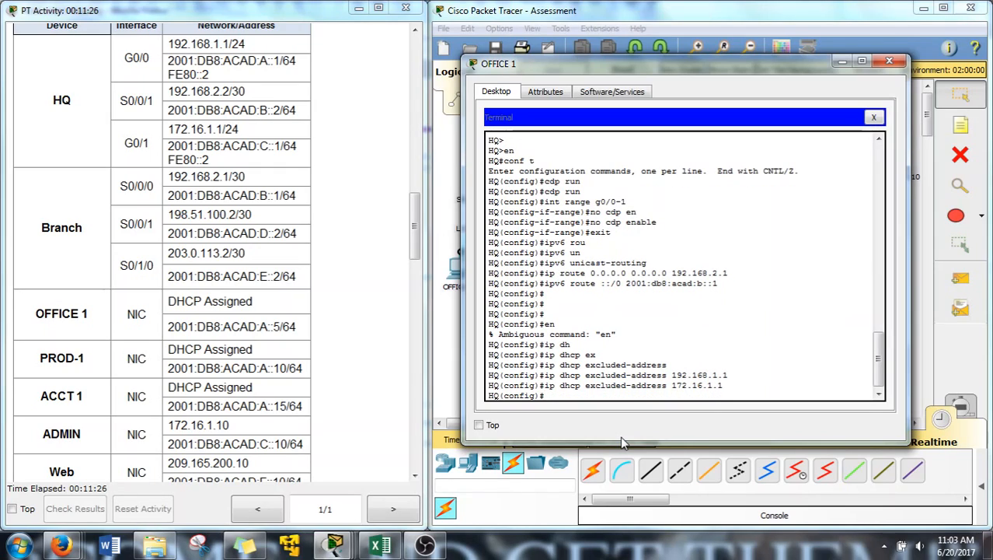
Exclude the ADMIN server's address from DHCP with ip dhcp excluded-address 172.16.1.10 and review the excluded addresses
{"action": "key", "text": "Up"}
{"action": "type", "text": "0"}
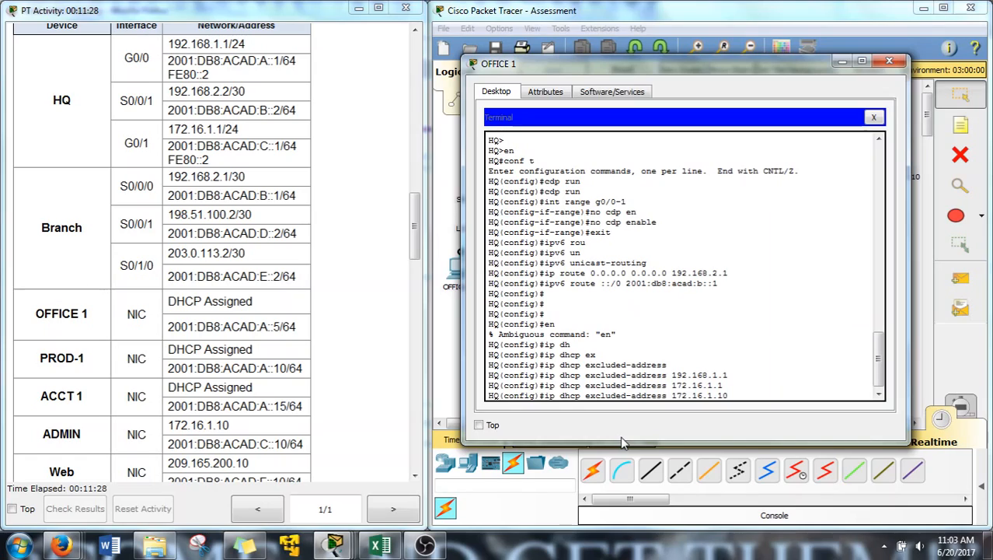
{"action": "key", "text": "Return"}
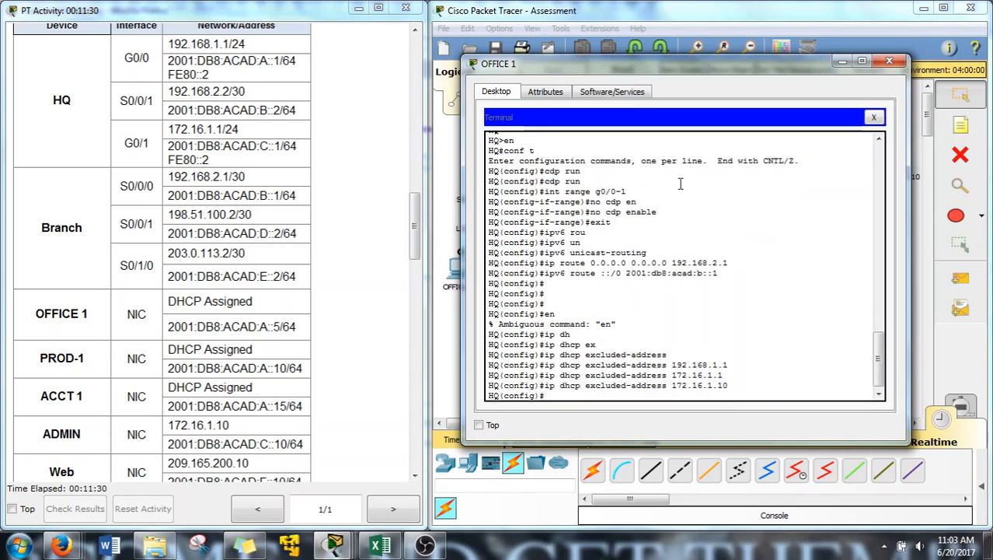
{"action": "left_click_drag", "start_coordinate": [729, 365], "coordinate": [672, 384]}
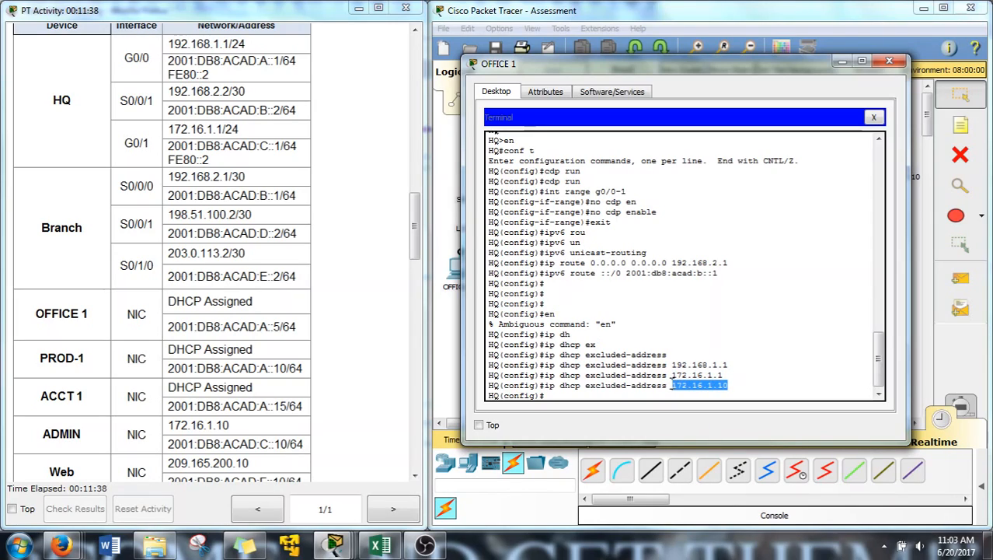
{"action": "left_click", "coordinate": [734, 391]}
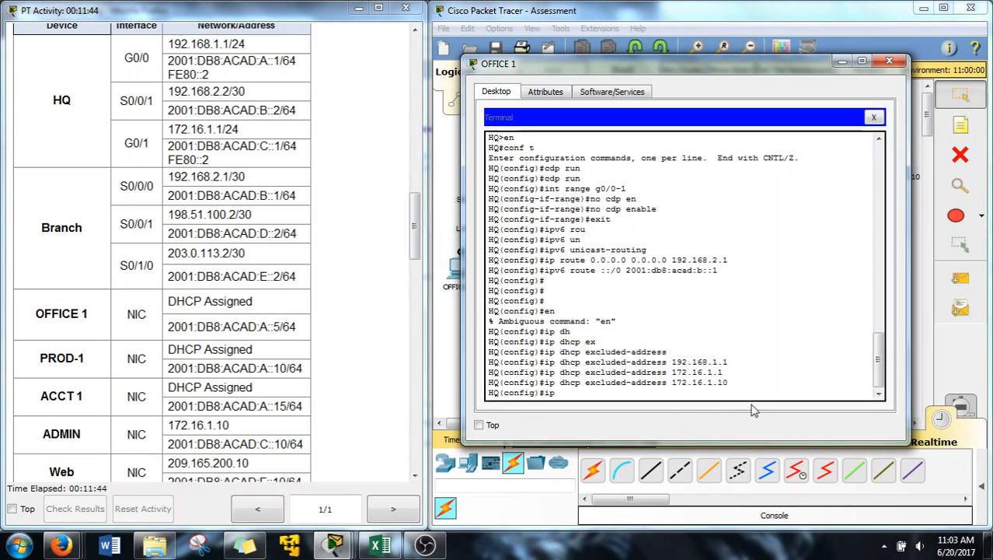
Create the DHCP pool LANA on HQ, matching the pool name required for the G0/0 network
{"action": "key", "text": "Tab"}
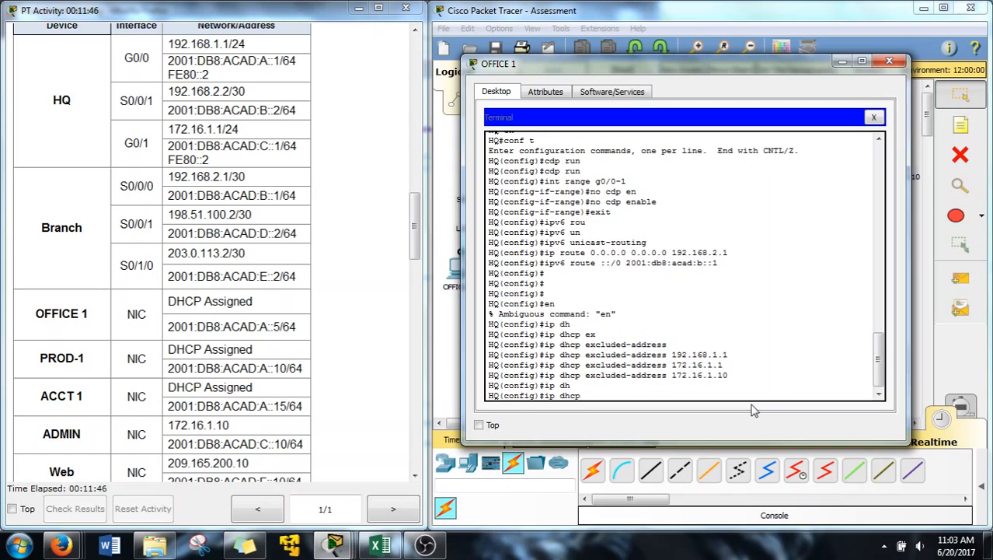
{"action": "type", "text": "po"}
{"action": "key", "text": "Tab"}
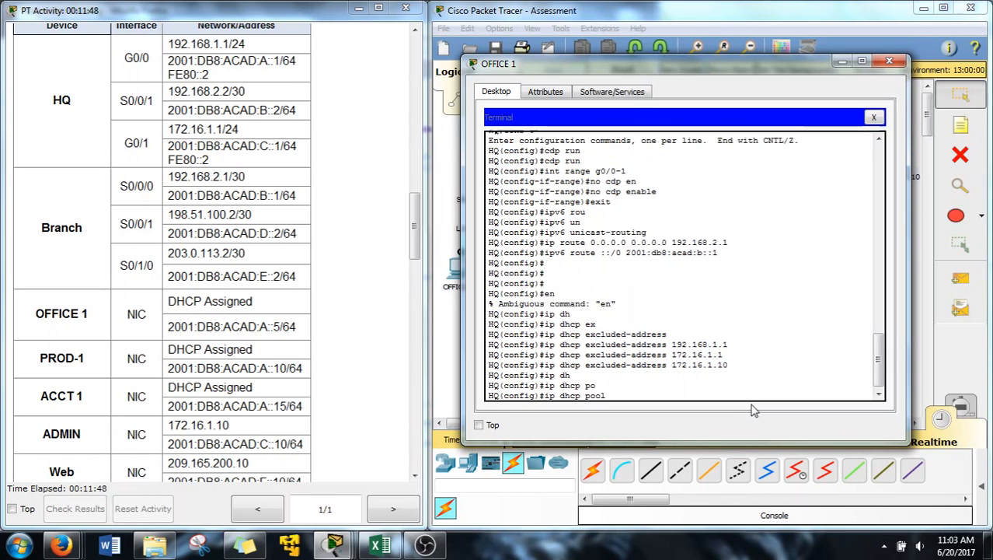
{"action": "left_click_drag", "start_coordinate": [415, 226], "coordinate": [413, 378]}
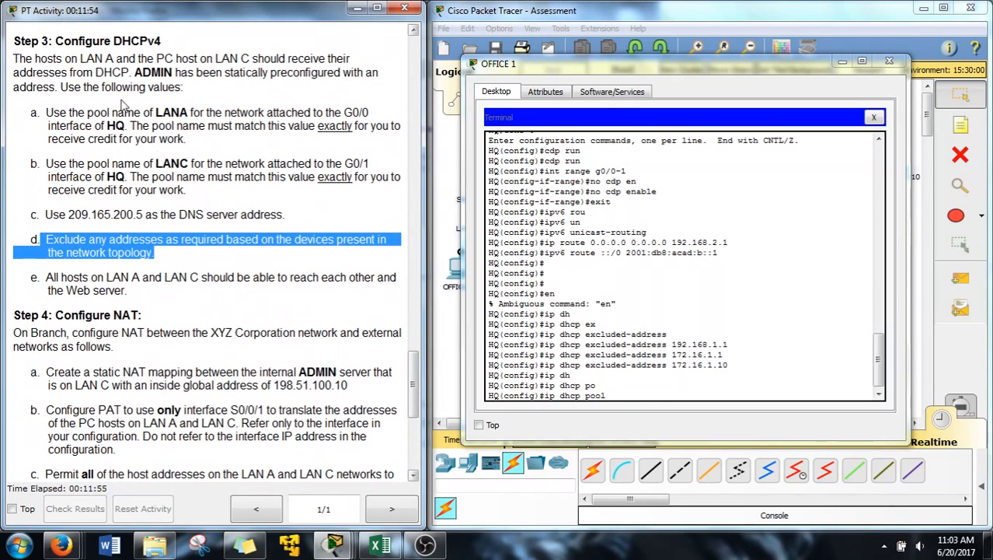
{"action": "left_click_drag", "start_coordinate": [156, 113], "coordinate": [188, 113]}
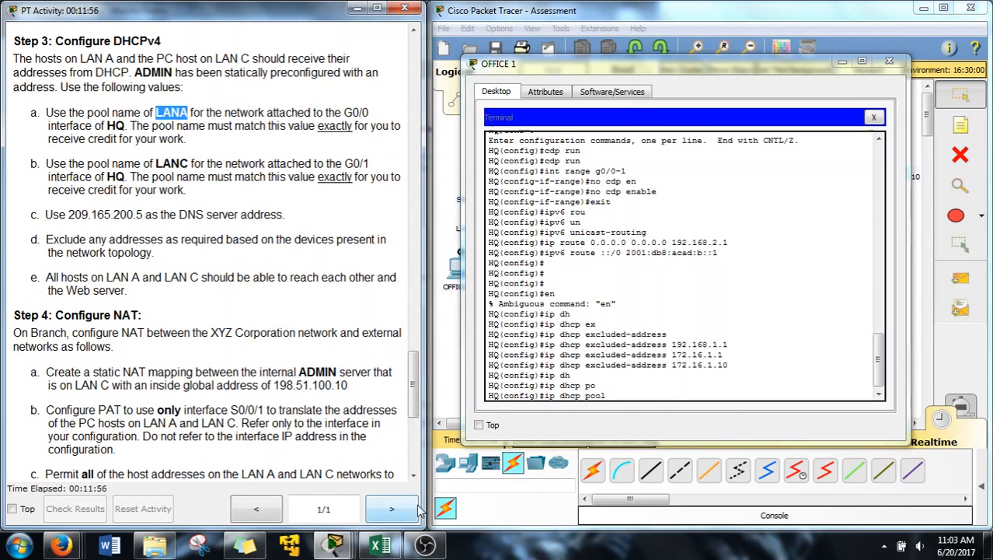
{"action": "left_click", "coordinate": [657, 393]}
{"action": "type", "text": "LA"}
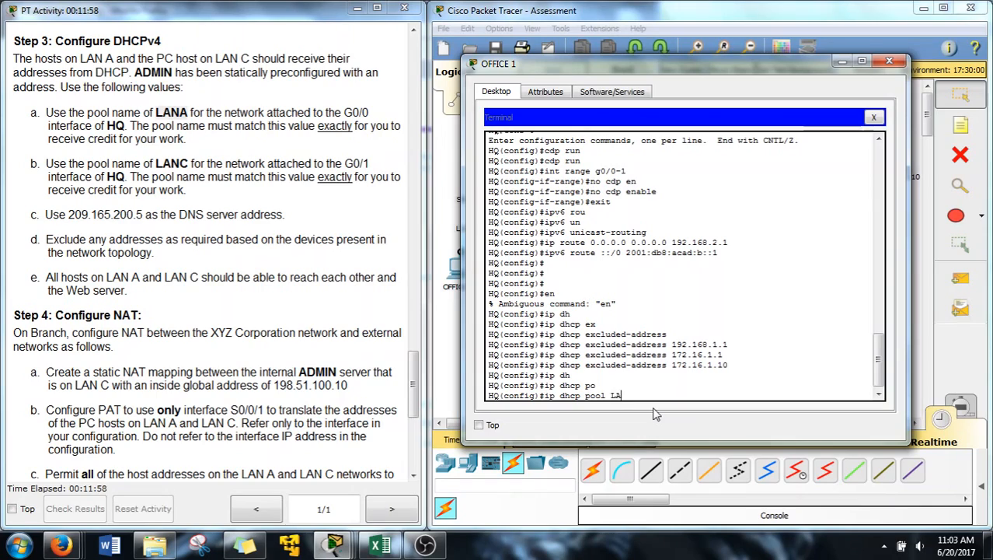
{"action": "type", "text": "NA"}
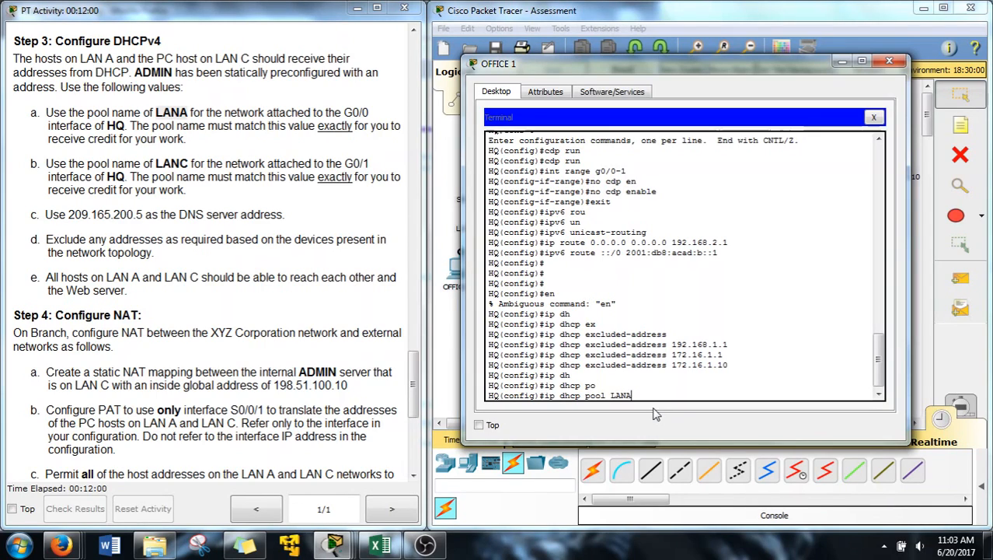
{"action": "key", "text": "Return"}
Assign the LAN A network to the LANA pool with network 192.168.1.0 255.255.255.0
{"action": "type", "text": "et"}
{"action": "key", "text": "Tab"}
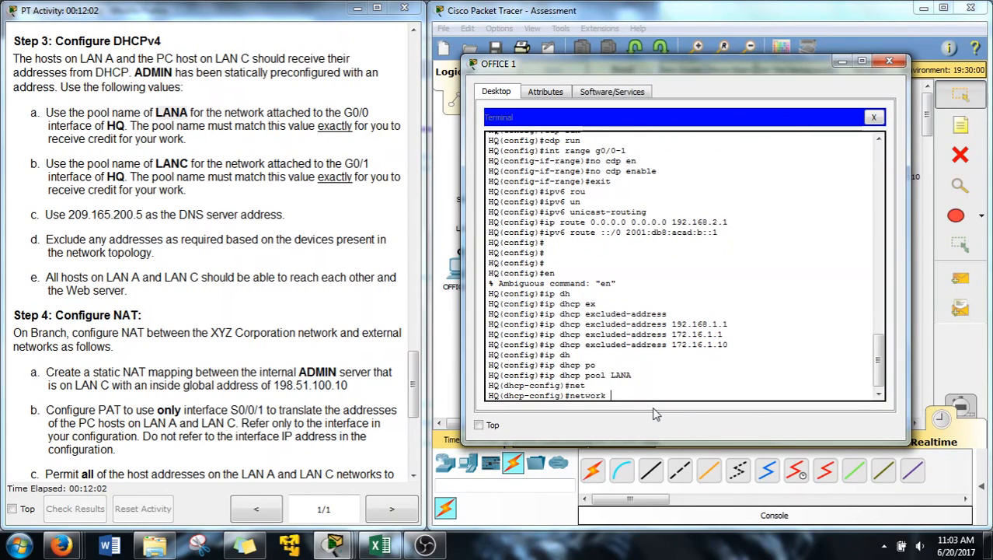
{"action": "left_click_drag", "start_coordinate": [761, 70], "coordinate": [282, 60]}
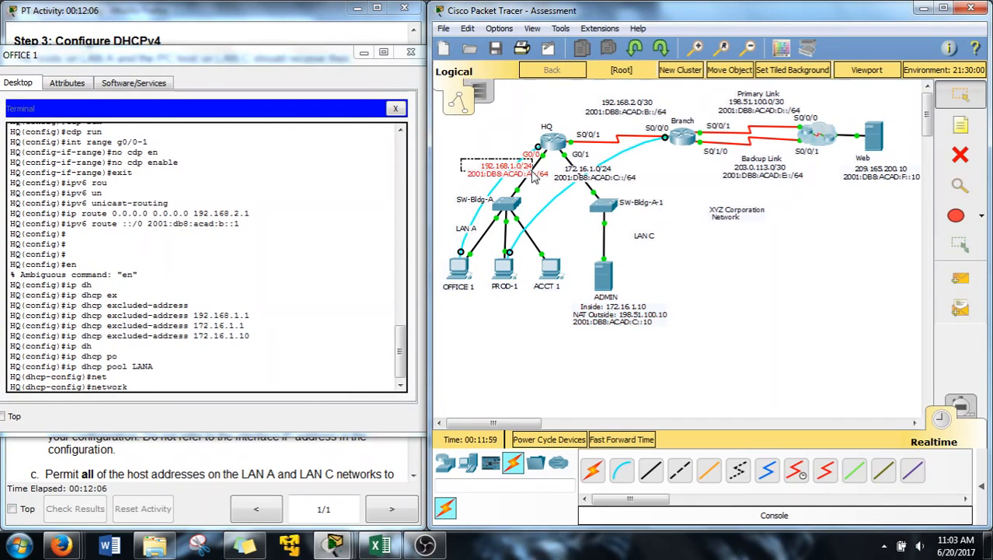
{"action": "left_click", "coordinate": [177, 376]}
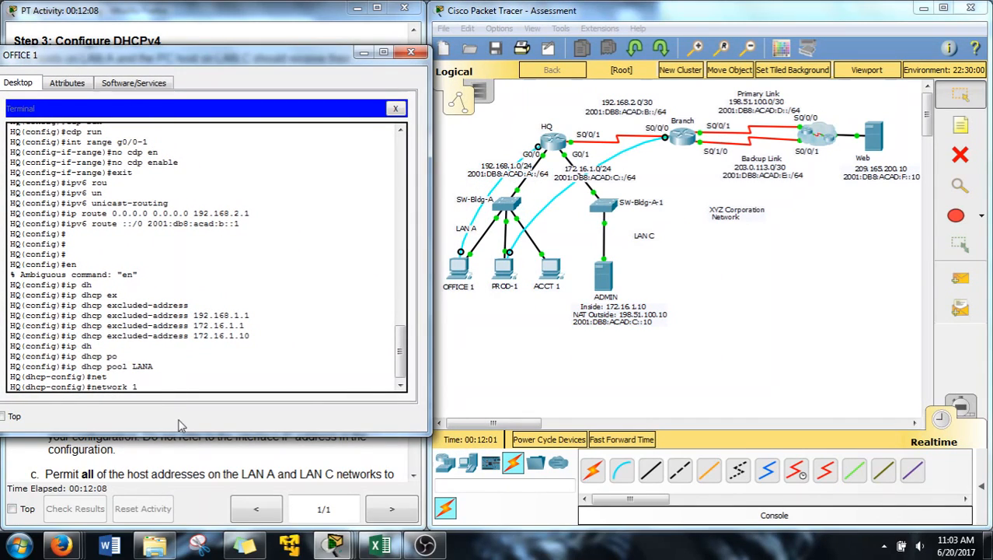
{"action": "type", "text": "192.168.1.0"}
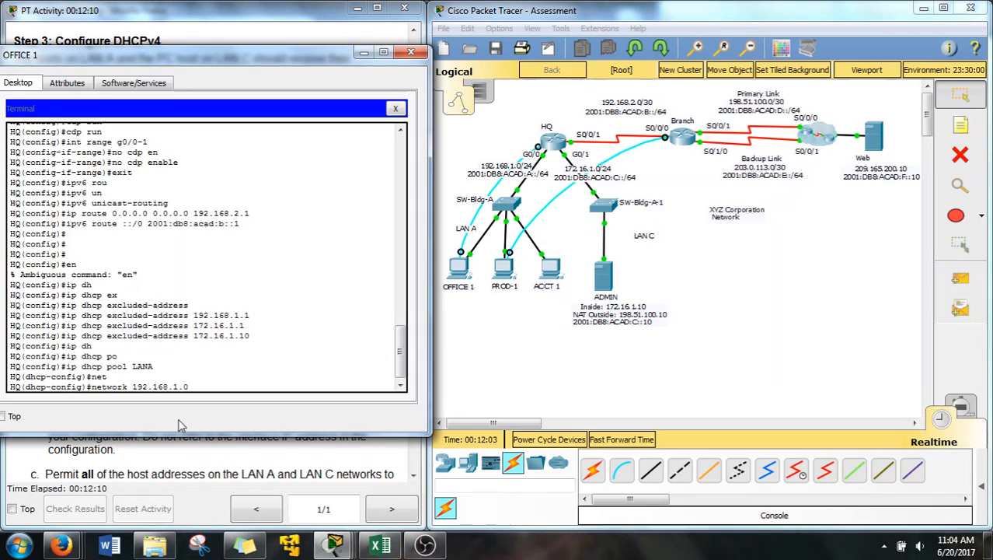
{"action": "type", "text": " 255.255.255.0"}
{"action": "key", "text": "Return"}
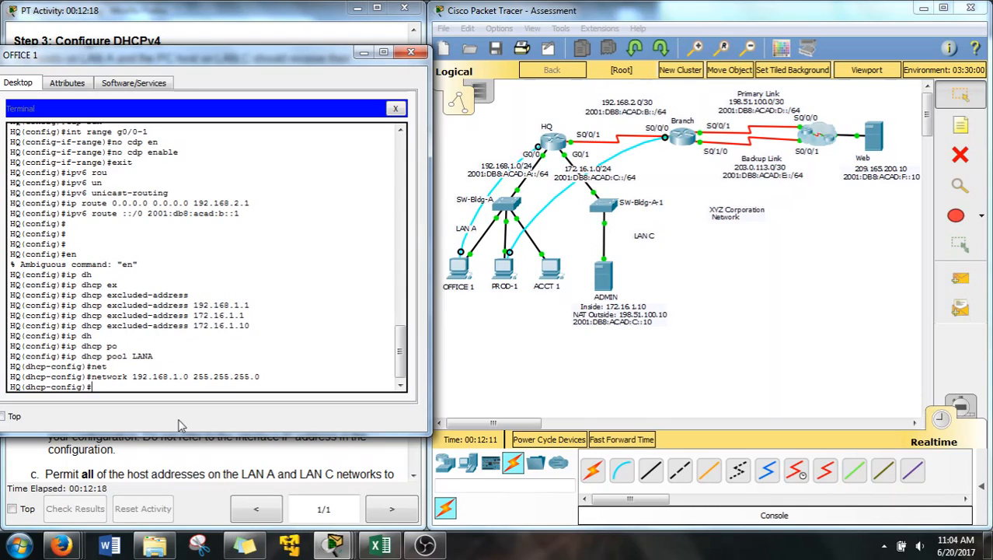
Set the LANA pool's default gateway to HQ's G0/0 address with default-router 192.168.1.1
{"action": "type", "text": "de"}
{"action": "key", "text": "Tab"}
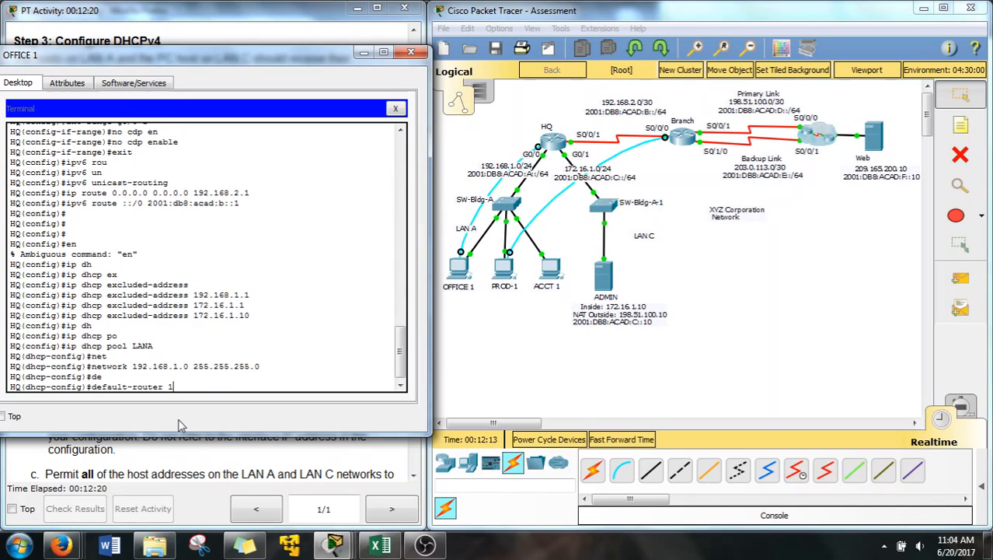
{"action": "key", "text": "BackSpace"}
{"action": "type", "text": "68.1.1"}
{"action": "left_click_drag", "start_coordinate": [248, 295], "coordinate": [205, 297]}
{"action": "left_click", "coordinate": [236, 387]}
{"action": "key", "text": "Return"}
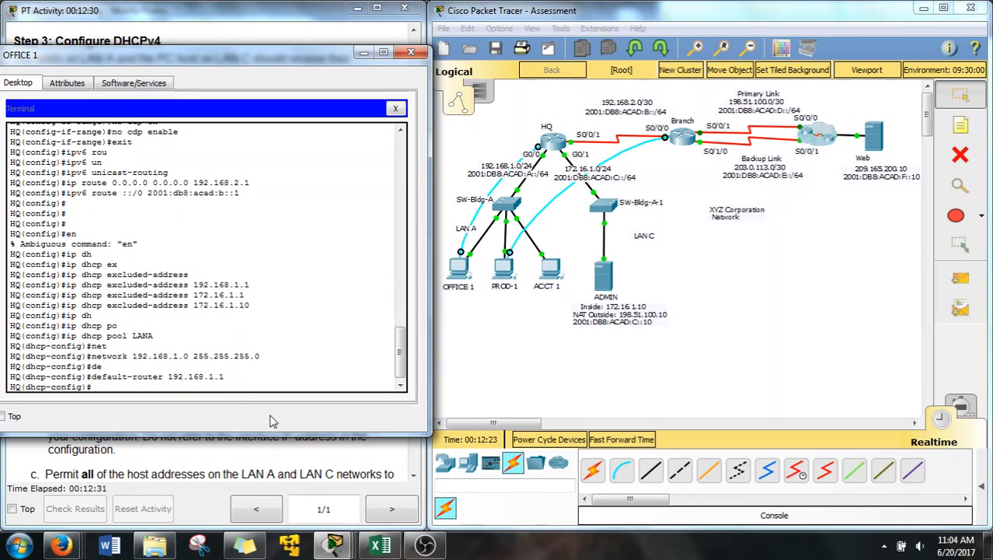
Set the LANA pool's DNS server to the required address with dns-server 209.165.200.5
{"action": "type", "text": "dns"}
{"action": "key", "text": "Tab"}
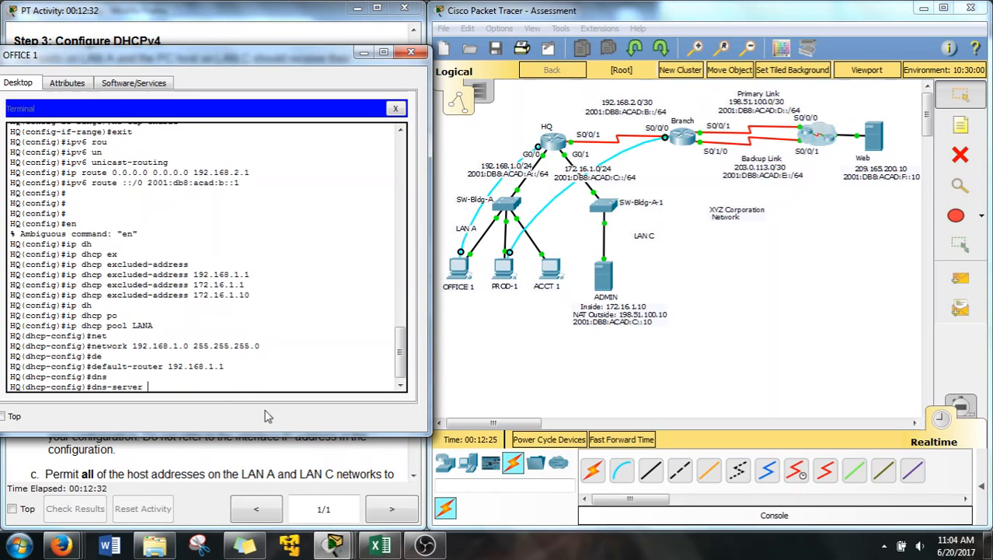
{"action": "left_click_drag", "start_coordinate": [199, 62], "coordinate": [660, 58]}
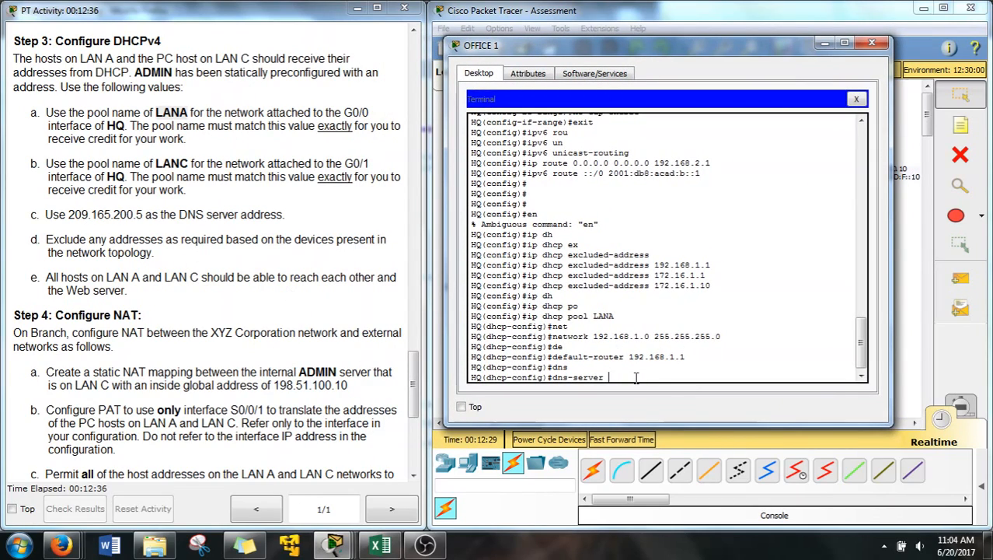
{"action": "type", "text": "9.165.200.5"}
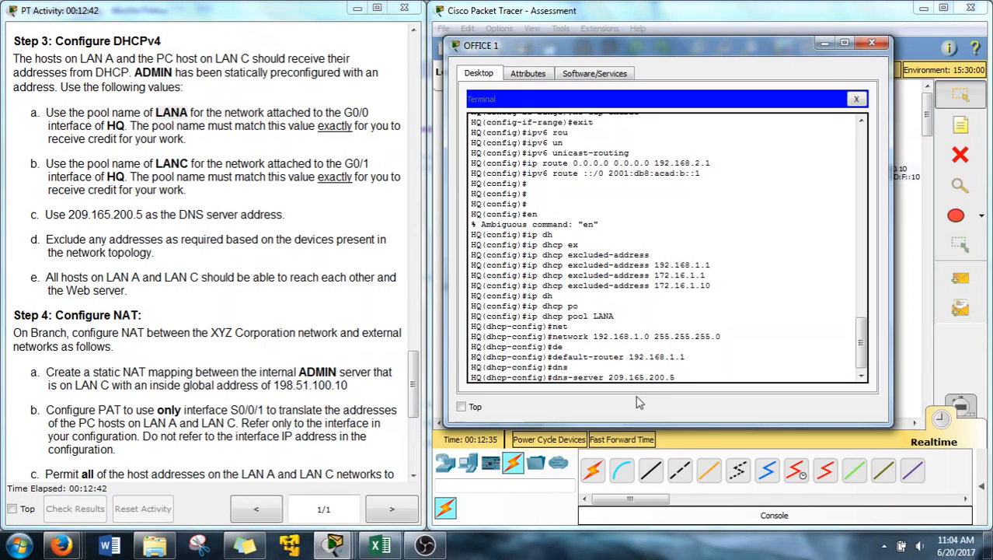
{"action": "key", "text": "Return"}
Leave the LANA pool configuration and create the DHCP pool LANC for the G0/1 network
{"action": "left_click_drag", "start_coordinate": [789, 44], "coordinate": [345, 37]}
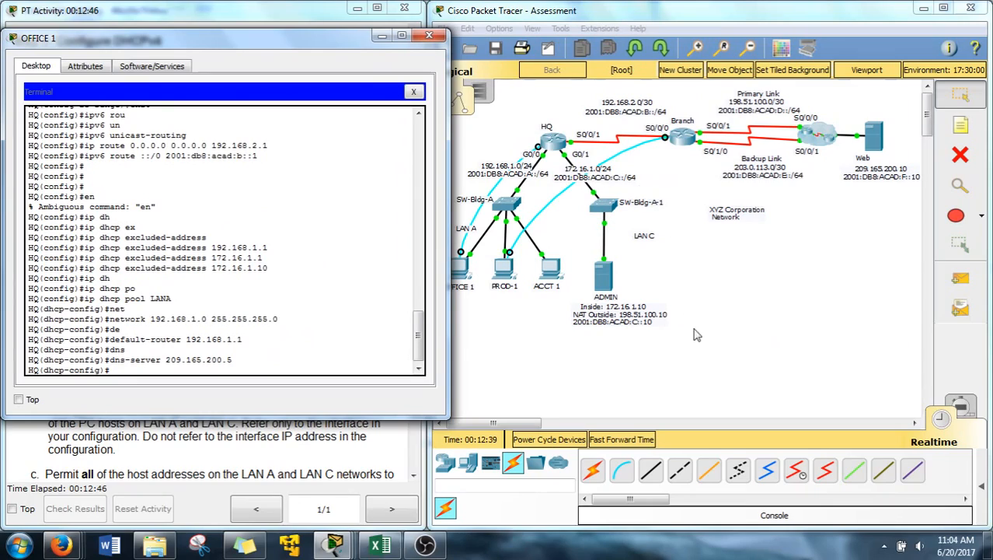
{"action": "type", "text": "exit"}
{"action": "key", "text": "Return"}
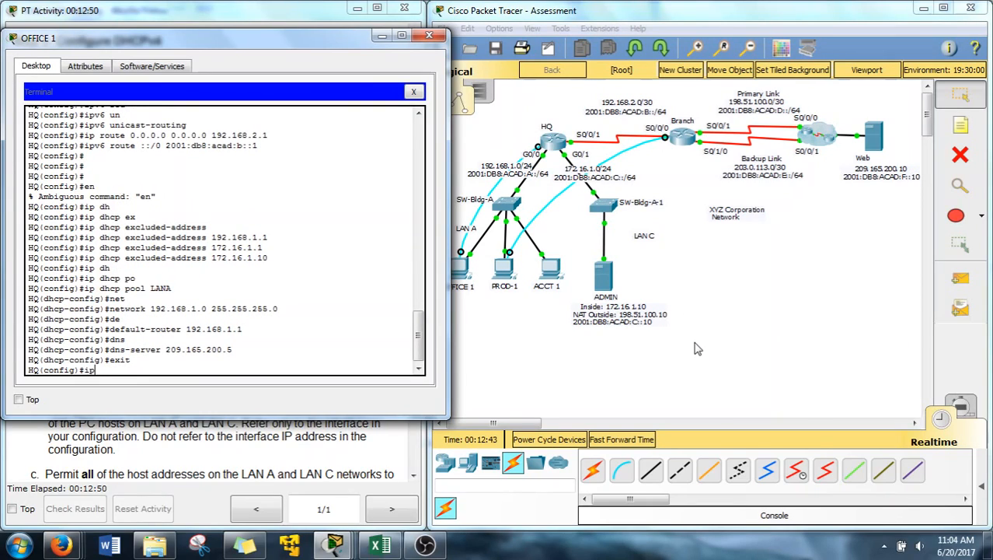
{"action": "type", "text": "ip dh"}
{"action": "key", "text": "Tab"}
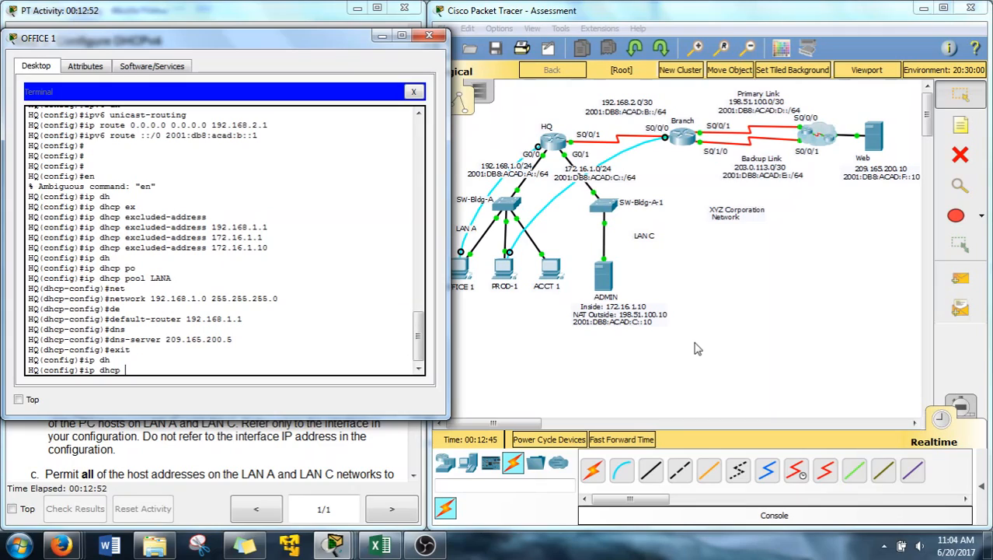
{"action": "type", "text": "p"}
{"action": "key", "text": "Tab"}
{"action": "type", "text": "LAN"}
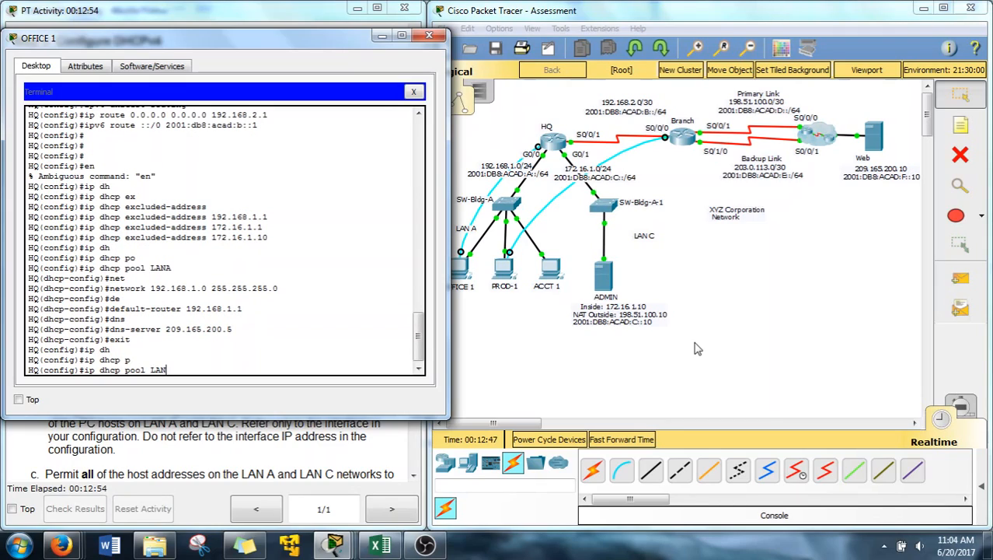
{"action": "key", "text": "Return"}
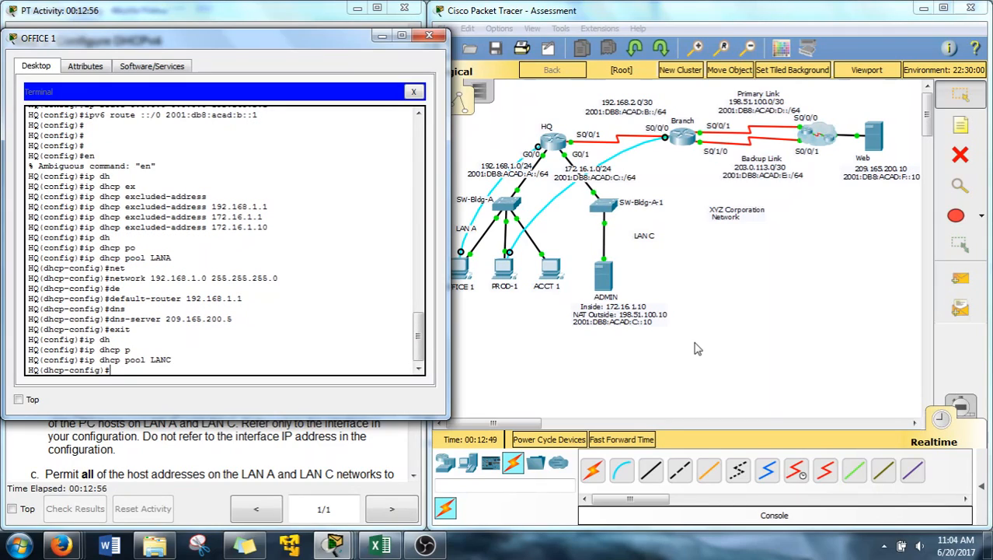
Assign the LAN C network to the LANC pool with network 172.16.1.0 255.255.255.0
{"action": "type", "text": "net"}
{"action": "key", "text": "Tab"}
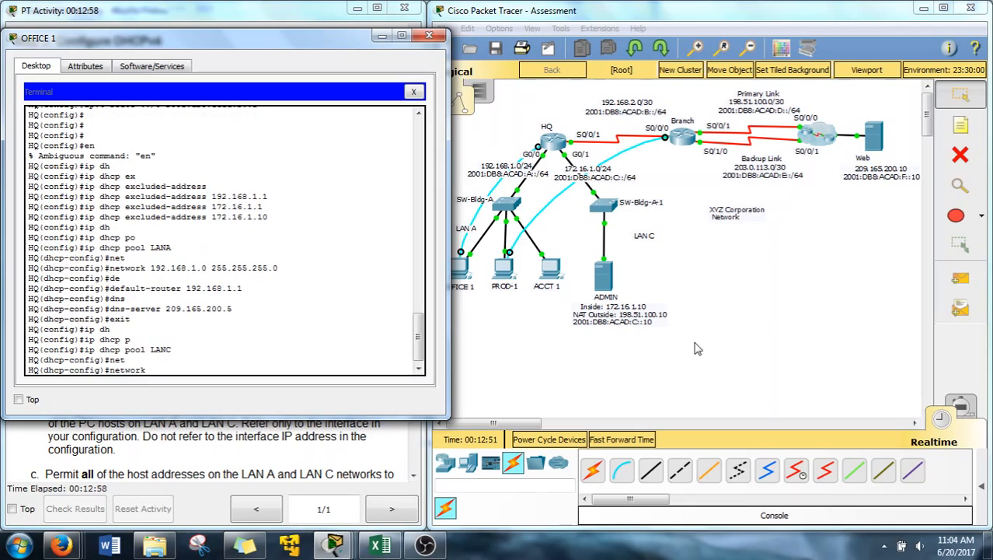
{"action": "type", "text": "172.16.1.0 255.255.255"}
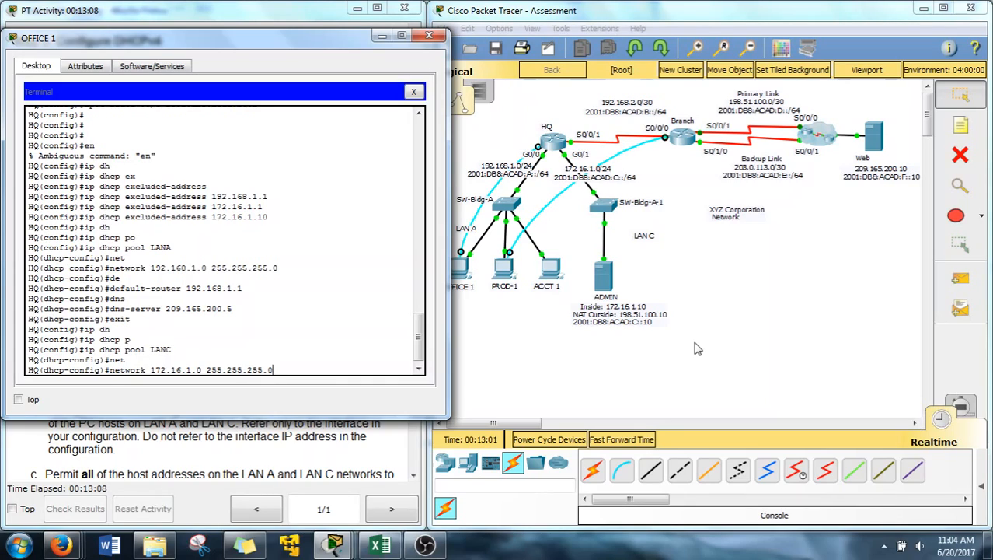
{"action": "type", "text": ".0"}
{"action": "key", "text": "Return"}
{"action": "key", "text": "Up"}
{"action": "key", "text": "Up"}
{"action": "key", "text": "Up"}
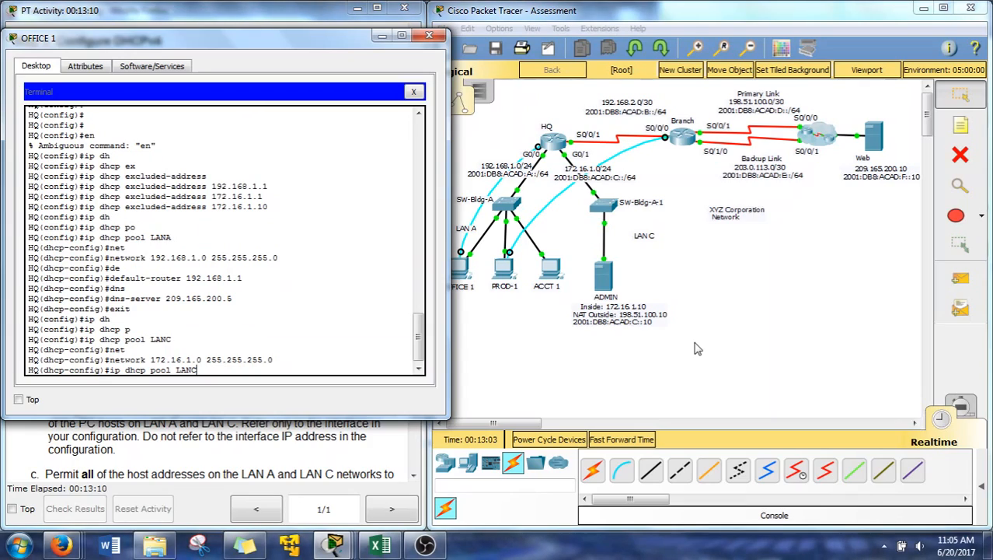
{"action": "key", "text": "Down"}
{"action": "key", "text": "Down"}
{"action": "key", "text": "Down"}
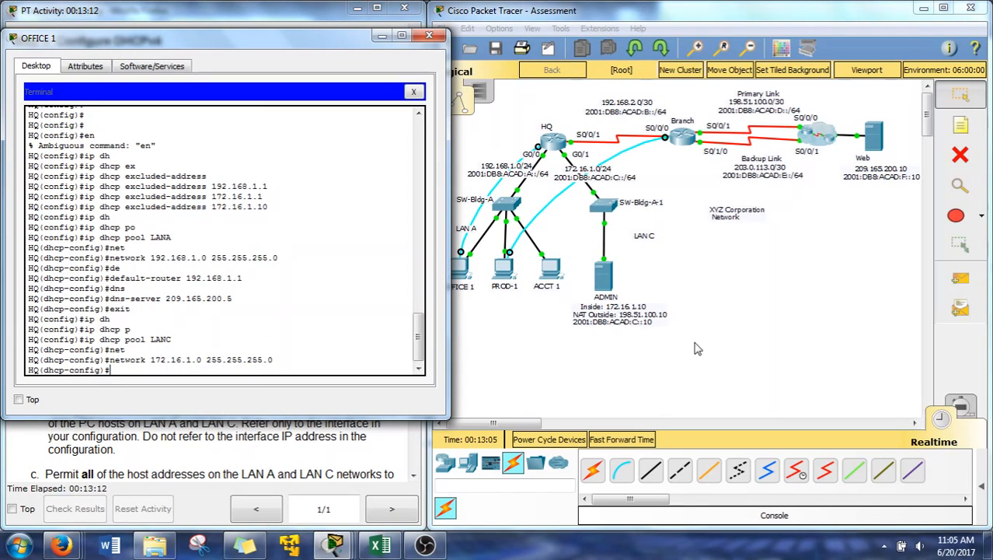
Set the LANC pool's default gateway to HQ's G0/1 address with default-router 172.16.1.1
{"action": "type", "text": "de"}
{"action": "key", "text": "Tab"}
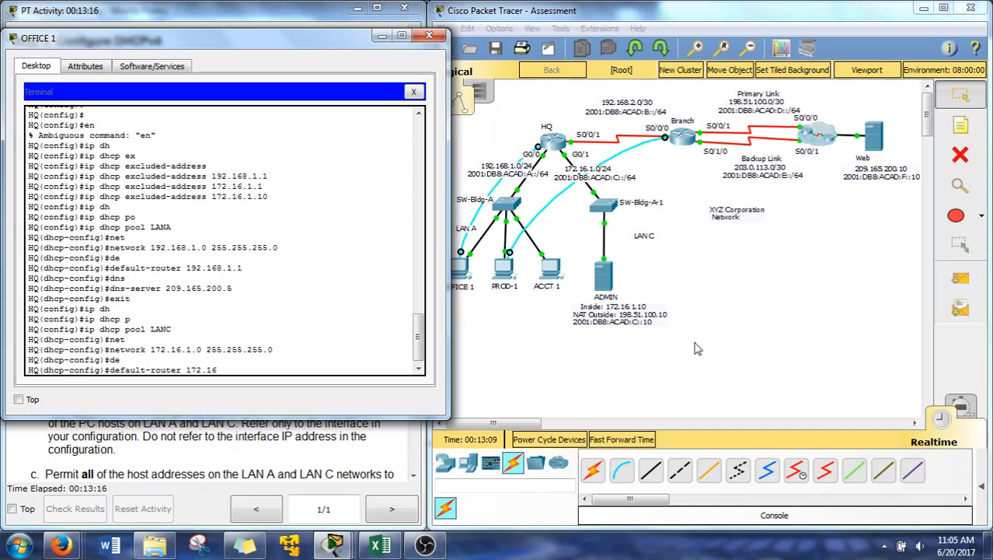
{"action": "type", "text": "172.16.1.1"}
{"action": "key", "text": "Return"}
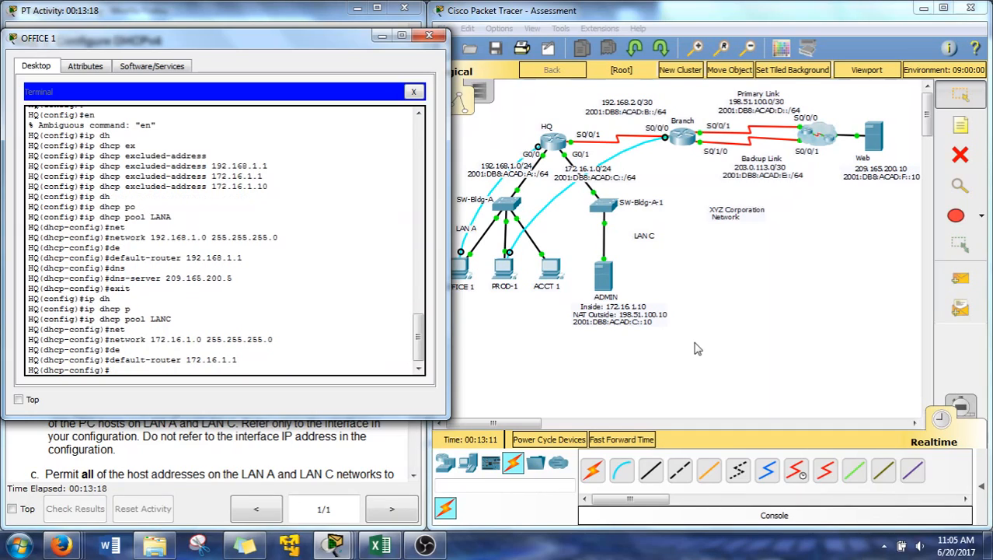
Set the LANC pool's DNS server to 209.165.200.5, copied from the LANA pool, and return to global configuration
{"action": "type", "text": "dns"}
{"action": "key", "text": "Tab"}
{"action": "left_click_drag", "start_coordinate": [252, 273], "coordinate": [165, 268]}
{"action": "key", "text": "ctrl+c"}
{"action": "right_click", "coordinate": [189, 265]}
{"action": "left_click", "coordinate": [209, 273]}
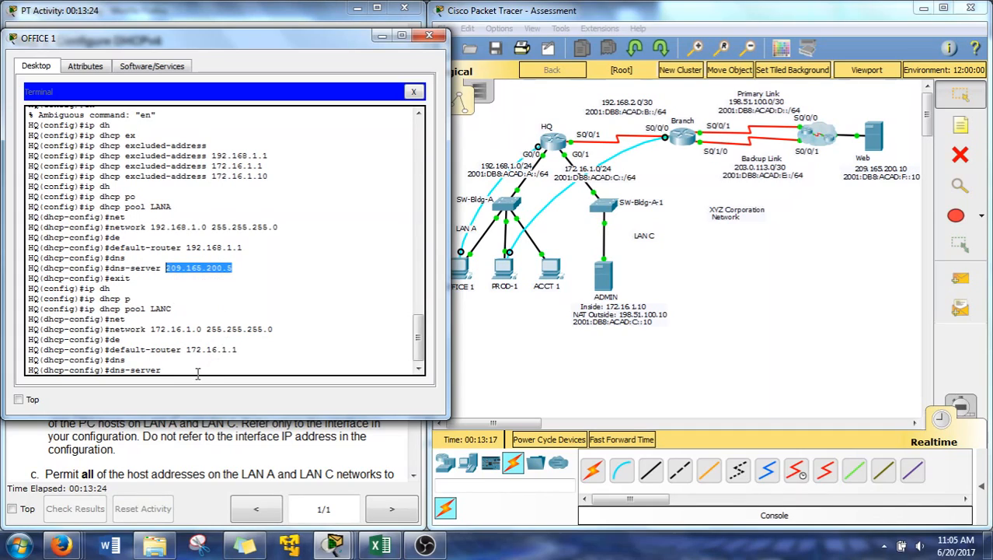
{"action": "right_click", "coordinate": [198, 374]}
{"action": "left_click", "coordinate": [234, 395]}
{"action": "key", "text": "Return"}
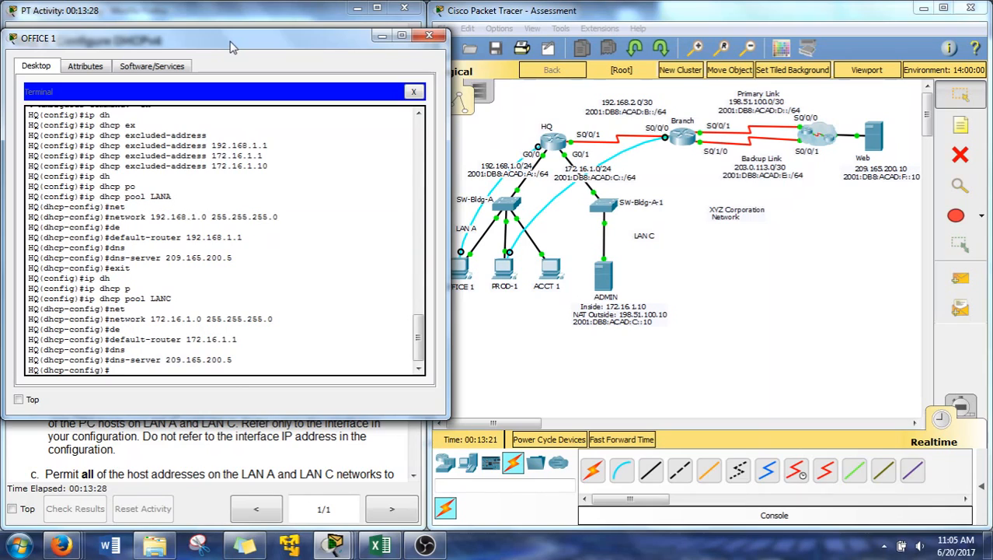
{"action": "type", "text": "exit"}
{"action": "key", "text": "Return"}
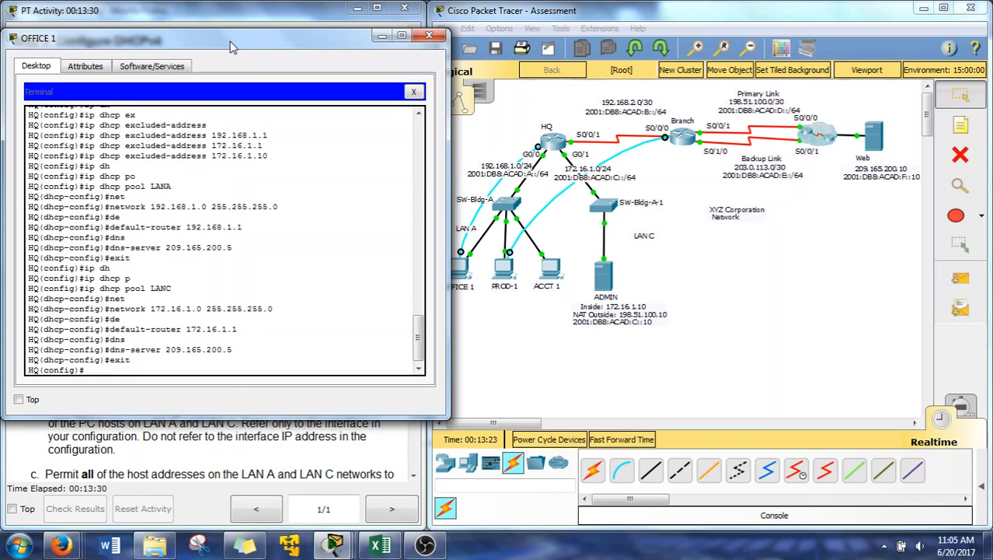
Review the remaining DHCPv4 requirement about LAN A and LAN C reachability in the instructions and check the network topology
{"action": "left_click_drag", "start_coordinate": [230, 48], "coordinate": [664, 56]}
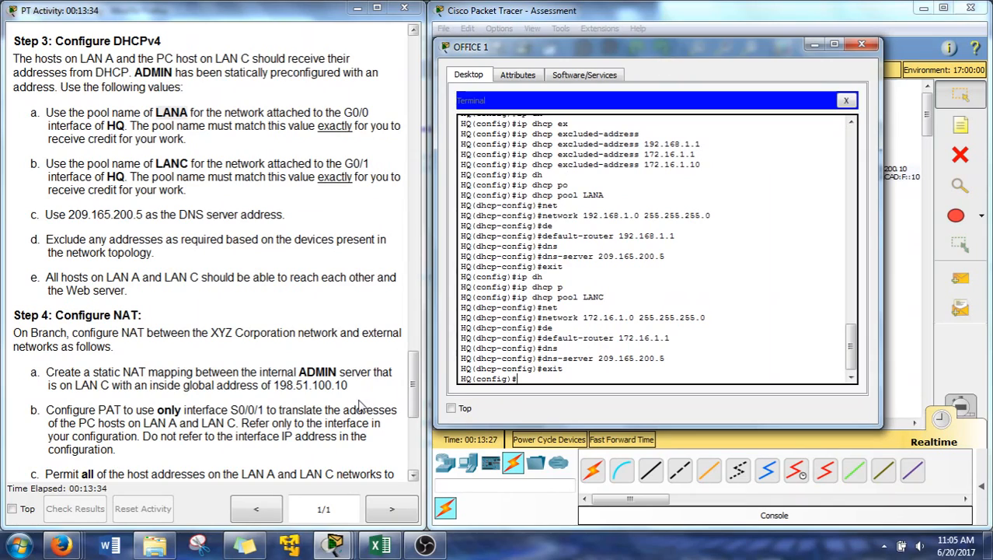
{"action": "scroll", "coordinate": [359, 404], "scroll_direction": "down", "scroll_amount": 3}
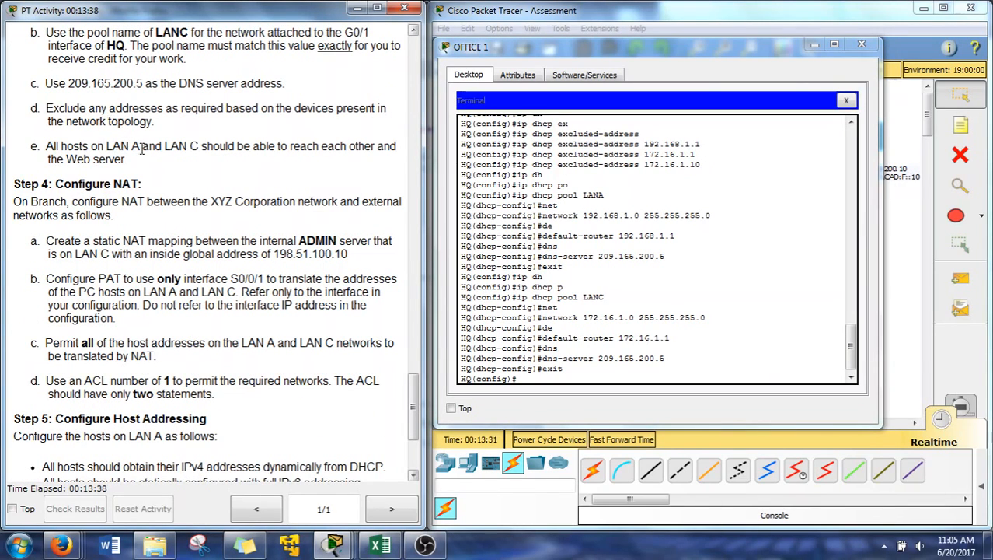
{"action": "scroll", "coordinate": [206, 182], "scroll_direction": "up", "scroll_amount": 2}
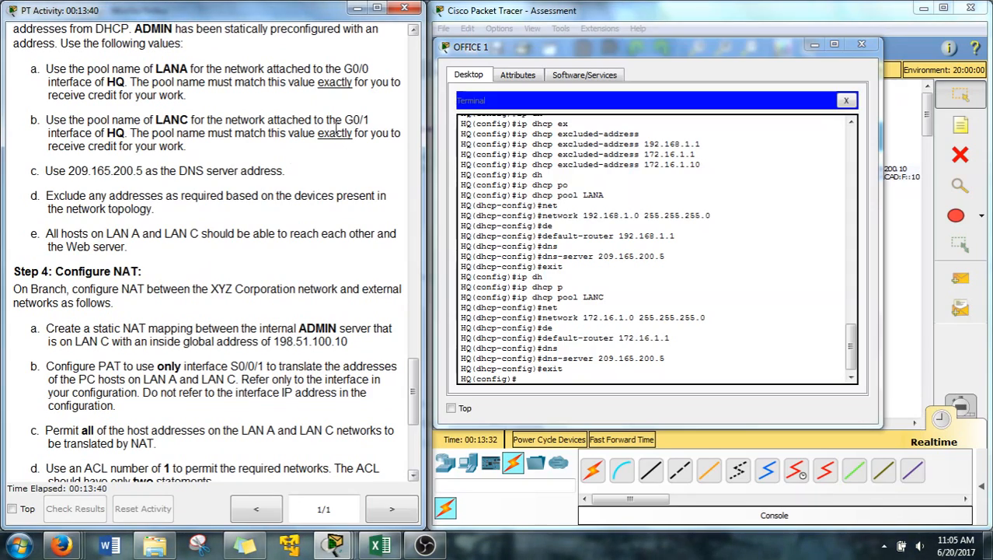
{"action": "left_click_drag", "start_coordinate": [56, 240], "coordinate": [122, 247]}
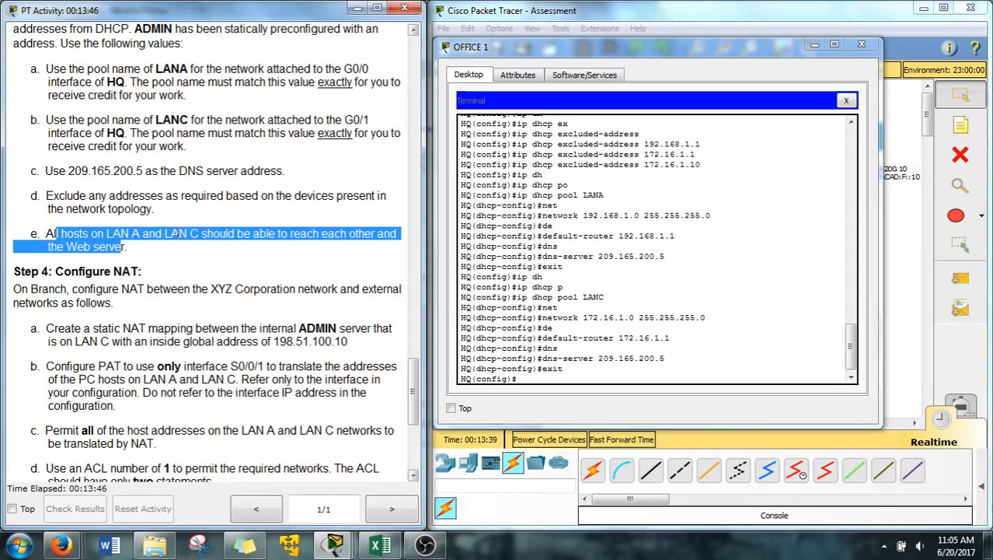
{"action": "left_click", "coordinate": [351, 213]}
{"action": "left_click_drag", "start_coordinate": [750, 50], "coordinate": [283, 99]}
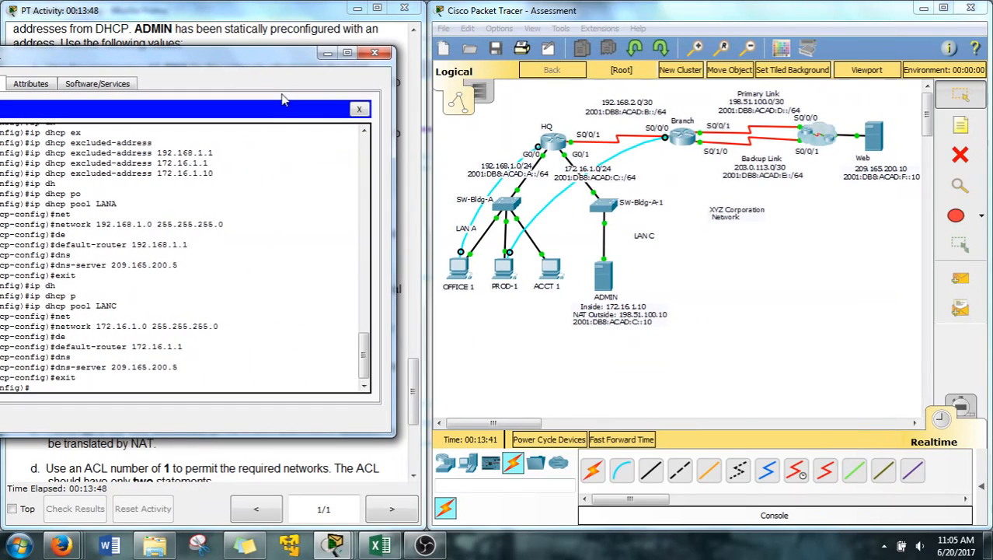
Set OFFICE 1's IPv4 configuration to DHCP so it requests its address from HQ
{"action": "left_click_drag", "start_coordinate": [235, 57], "coordinate": [430, 54]}
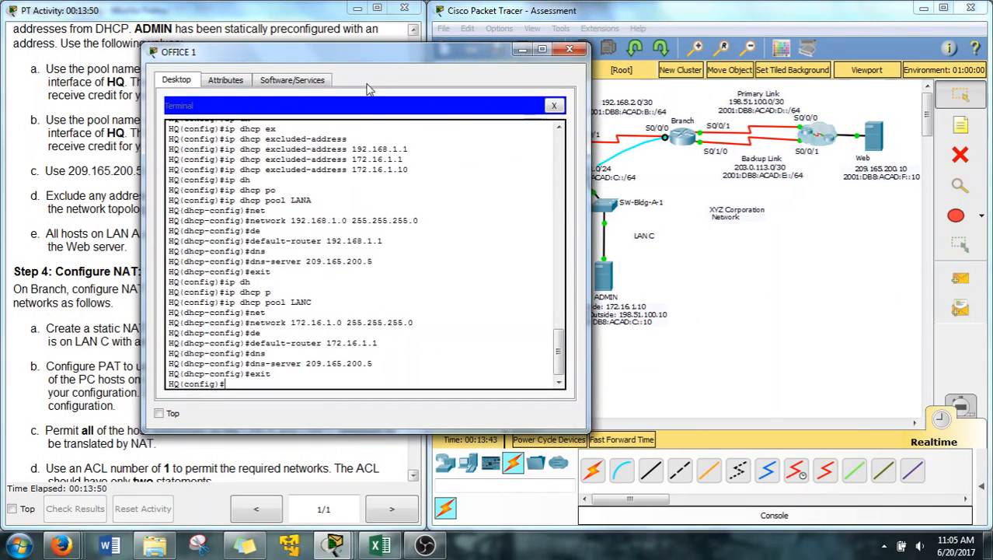
{"action": "left_click", "coordinate": [556, 107]}
{"action": "left_click", "coordinate": [207, 131]}
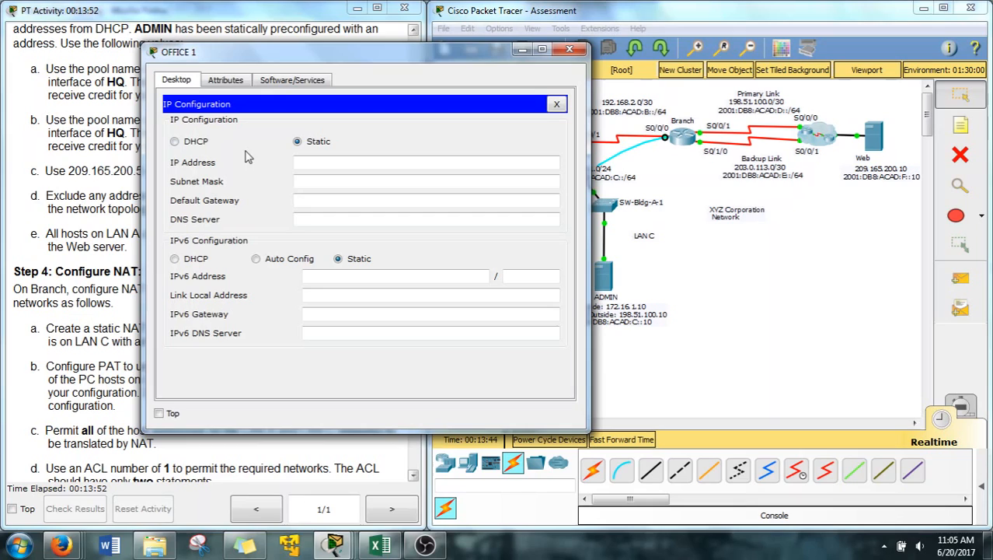
{"action": "left_click", "coordinate": [197, 143]}
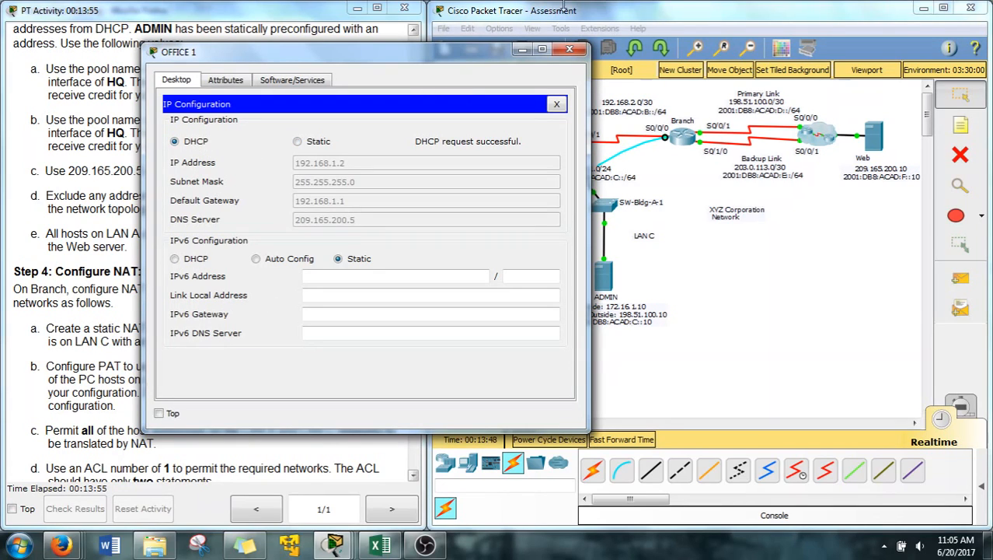
{"action": "left_click", "coordinate": [525, 49]}
Switch PROD-1's IPv4 configuration to DHCP, leaving its terminal session for the IP settings
{"action": "left_click", "coordinate": [503, 267]}
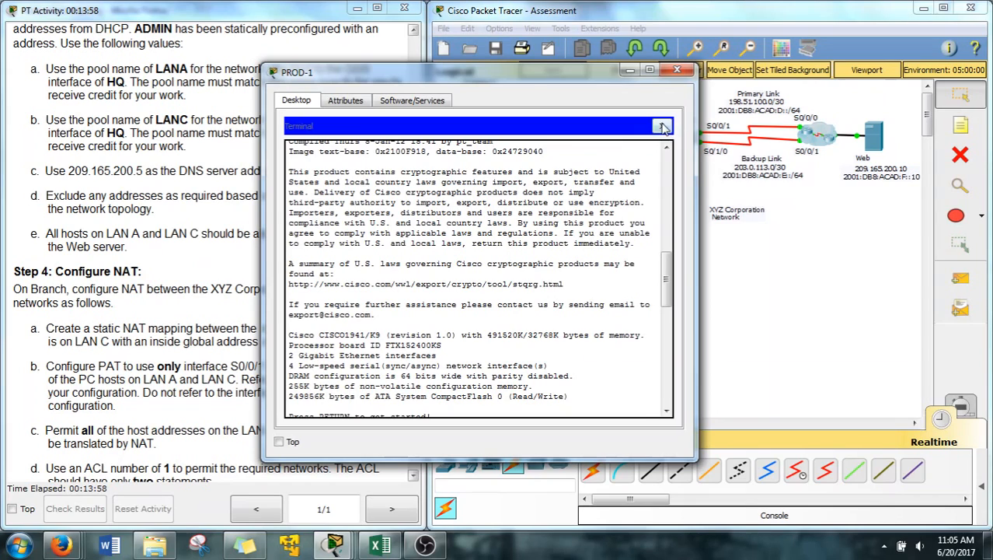
{"action": "left_click", "coordinate": [315, 167]}
{"action": "left_click", "coordinate": [294, 162]}
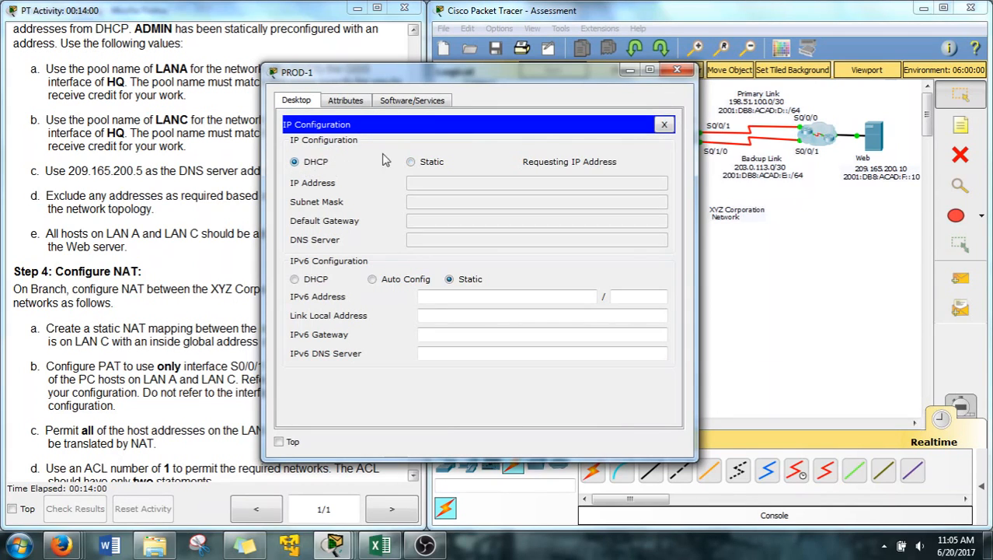
{"action": "left_click", "coordinate": [628, 73]}
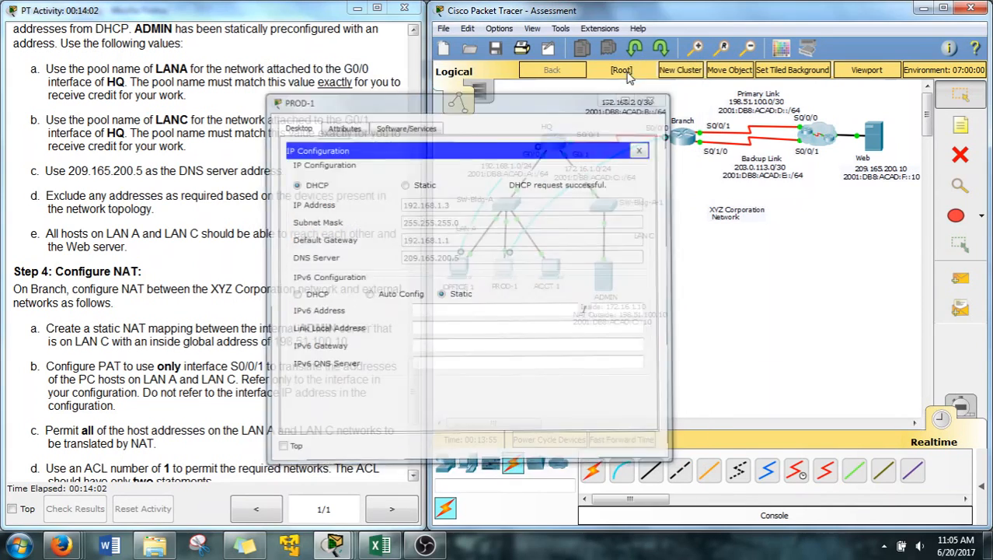
Set ACCT 1's IPv4 configuration to DHCP
{"action": "left_click", "coordinate": [548, 267]}
{"action": "left_click", "coordinate": [264, 192]}
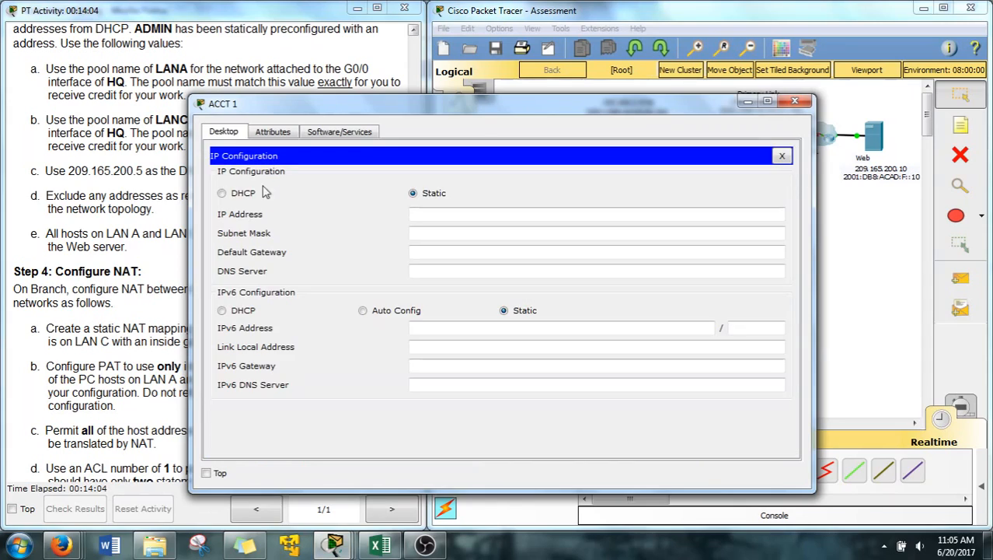
{"action": "left_click", "coordinate": [251, 194]}
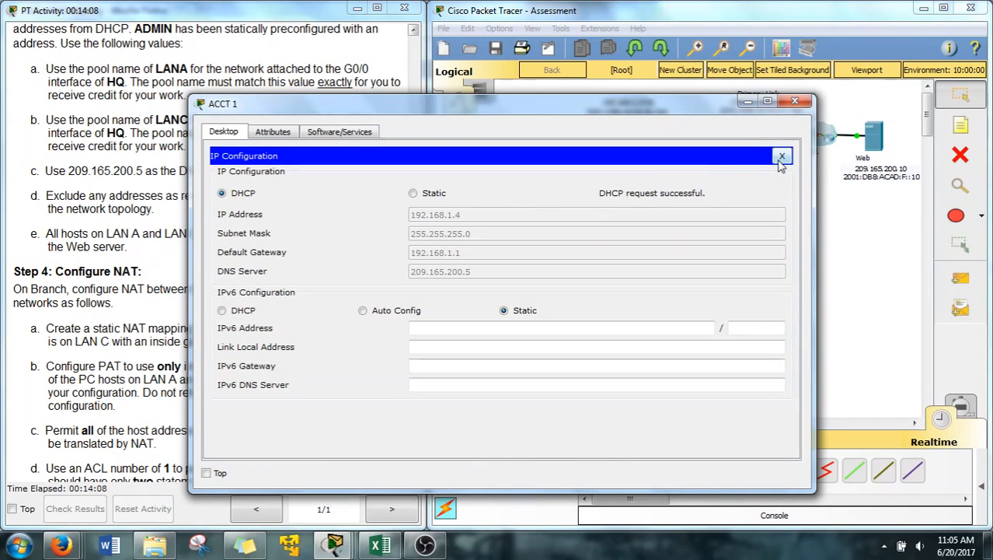
From ACCT 1's command prompt, ping the other LAN A hosts at 192.168.1.2 and 192.168.1.3
{"action": "left_click", "coordinate": [782, 157]}
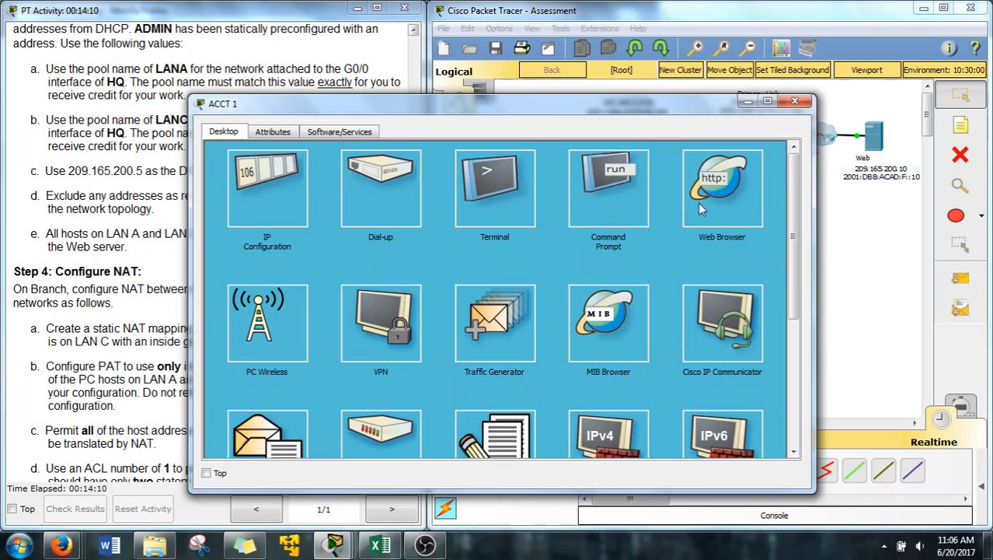
{"action": "left_click", "coordinate": [599, 198]}
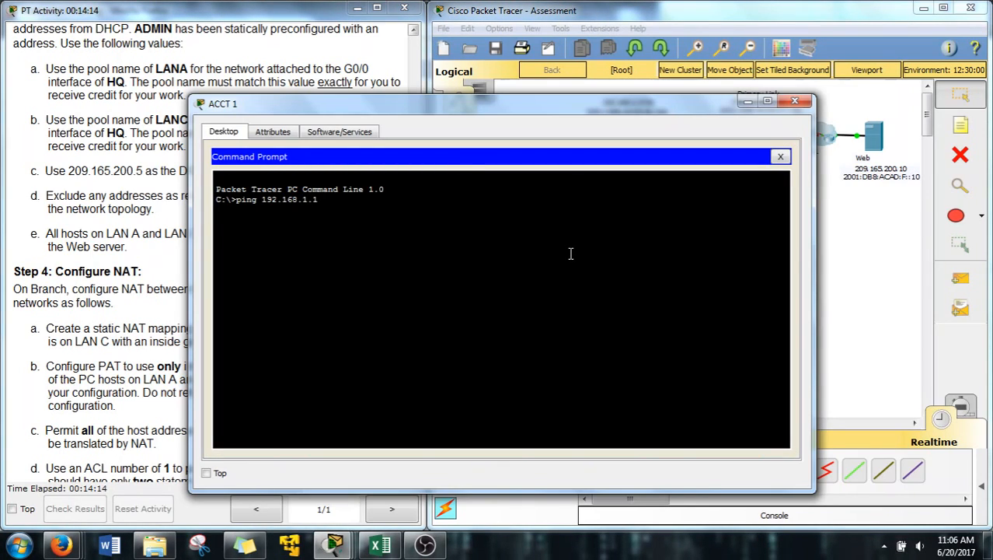
{"action": "type", "text": "ping 192.168.1.2"}
{"action": "key", "text": "Return"}
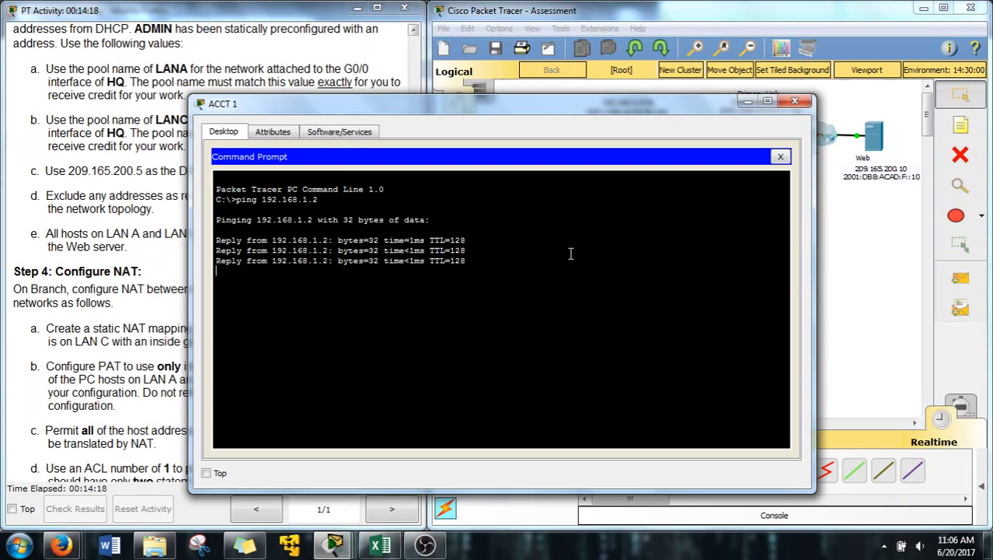
{"action": "key", "text": "Up"}
{"action": "key", "text": "BackSpace"}
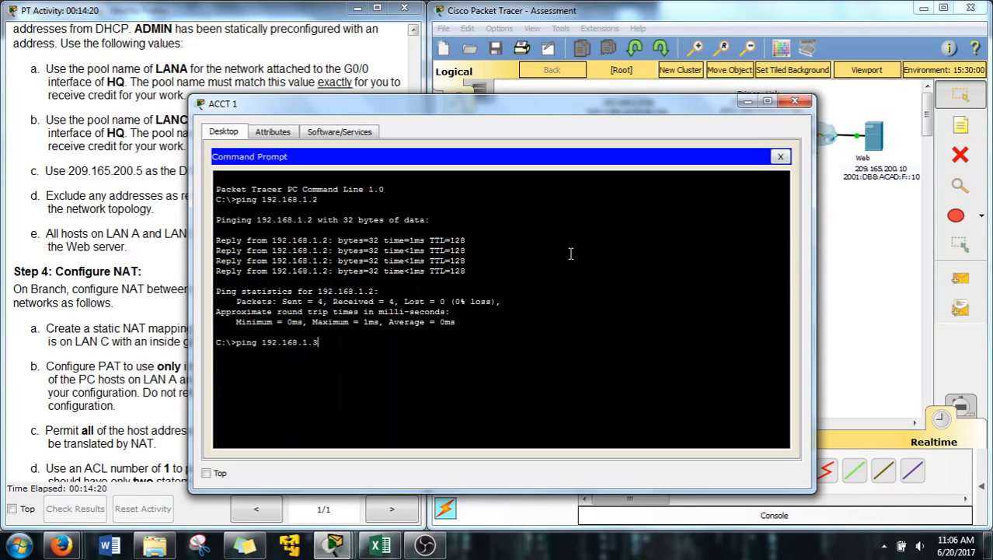
{"action": "key", "text": "Return"}
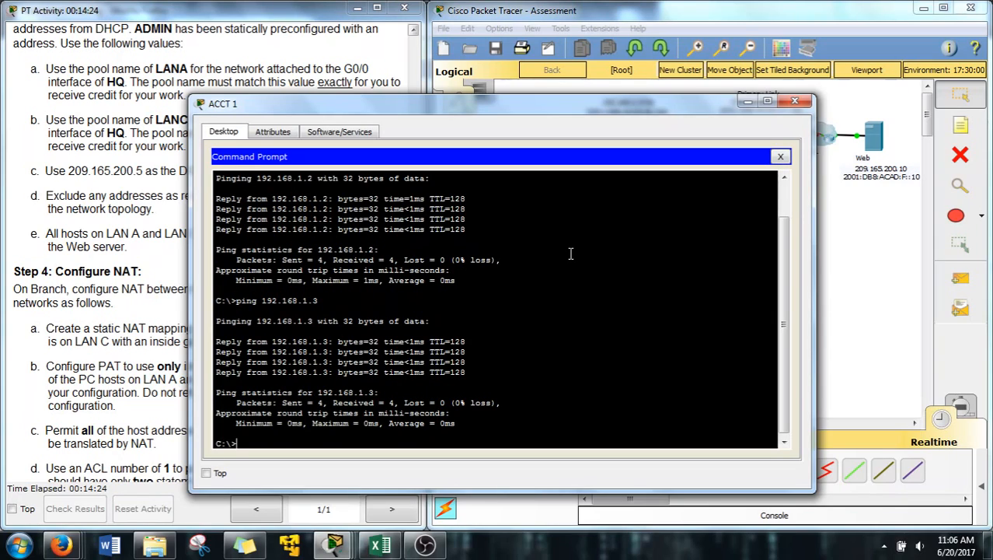
Ping the Web server at 209.165.200.10 from ACCT 1 and close the host's window
{"action": "key", "text": "Up"}
{"action": "key", "text": "BackSpace"}
{"action": "key", "text": "BackSpace"}
{"action": "key", "text": "BackSpace"}
{"action": "key", "text": "BackSpace"}
{"action": "key", "text": "BackSpace"}
{"action": "key", "text": "BackSpace"}
{"action": "key", "text": "BackSpace"}
{"action": "key", "text": "BackSpace"}
{"action": "key", "text": "BackSpace"}
{"action": "type", "text": "209.165.200.10"}
{"action": "key", "text": "Return"}
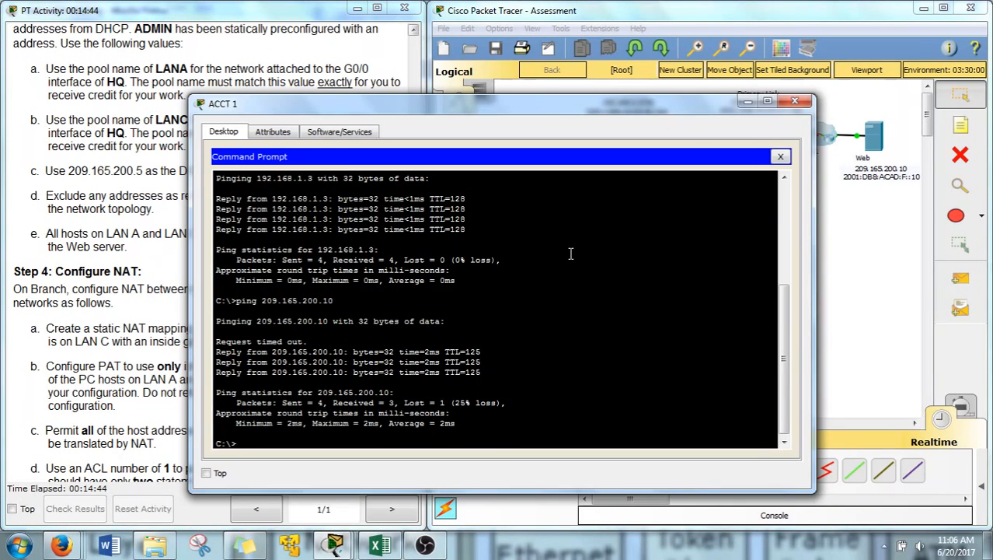
{"action": "left_click", "coordinate": [794, 101]}
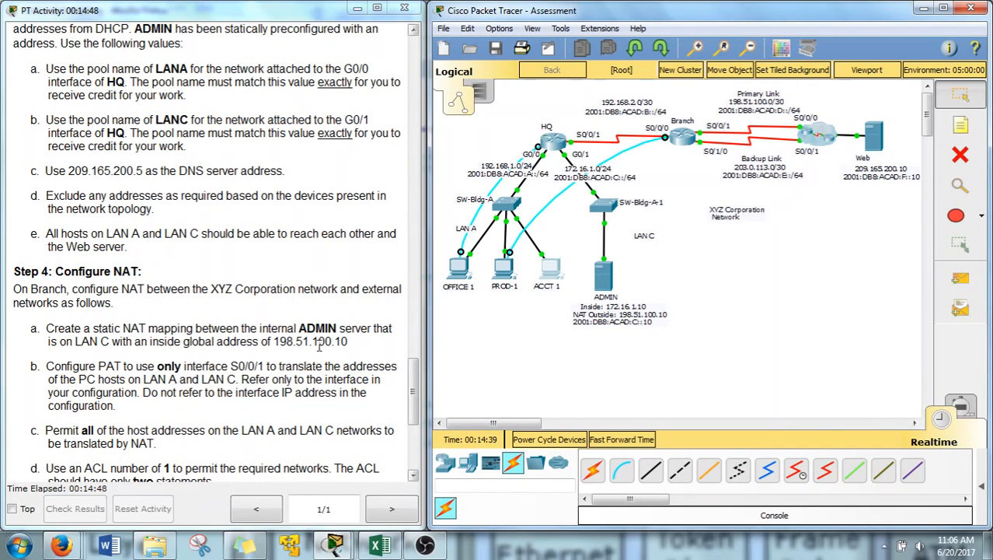
Bring up the Configure NAT instructions and reopen the Branch router's console session through PROD-1's terminal
{"action": "left_click_drag", "start_coordinate": [410, 381], "coordinate": [416, 422]}
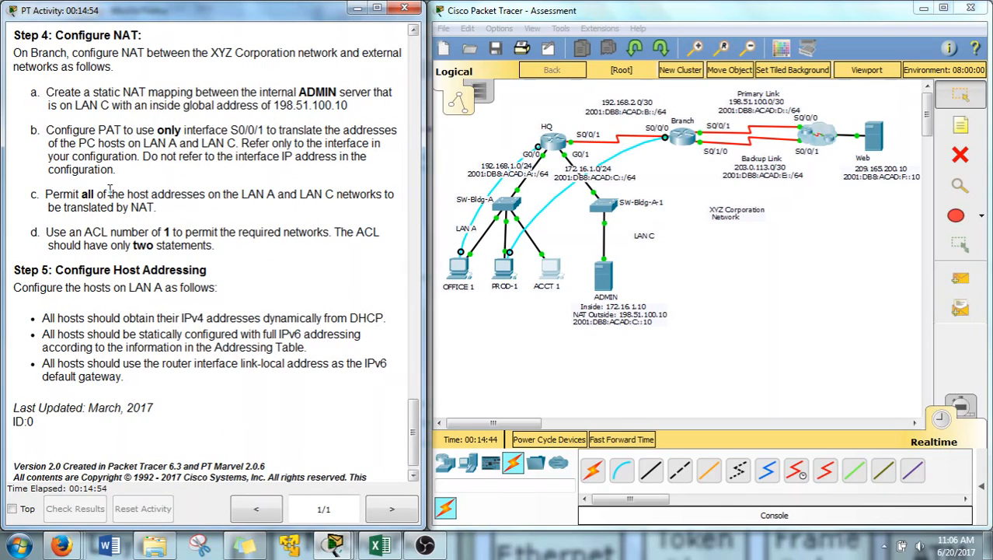
{"action": "left_click", "coordinate": [506, 270]}
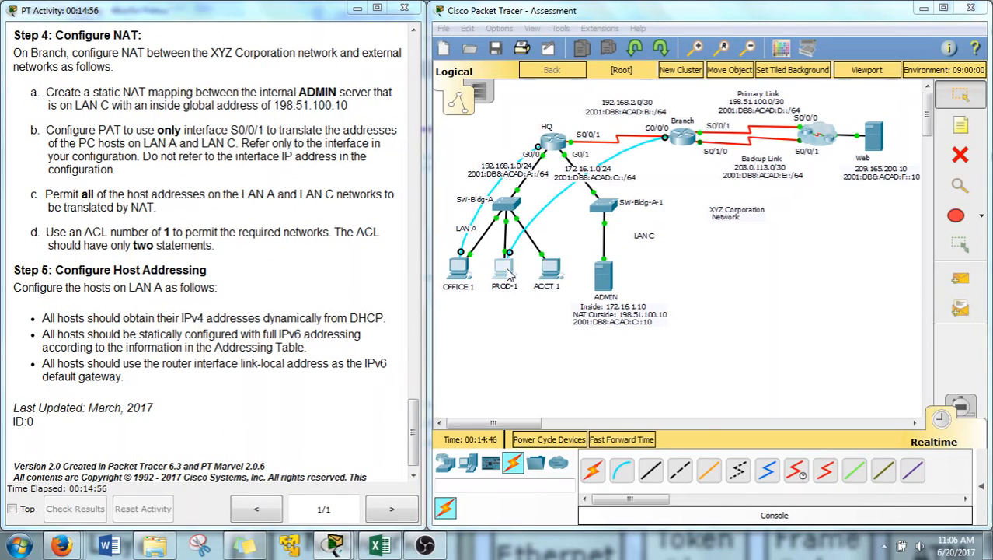
{"action": "left_click_drag", "start_coordinate": [398, 70], "coordinate": [561, 67]}
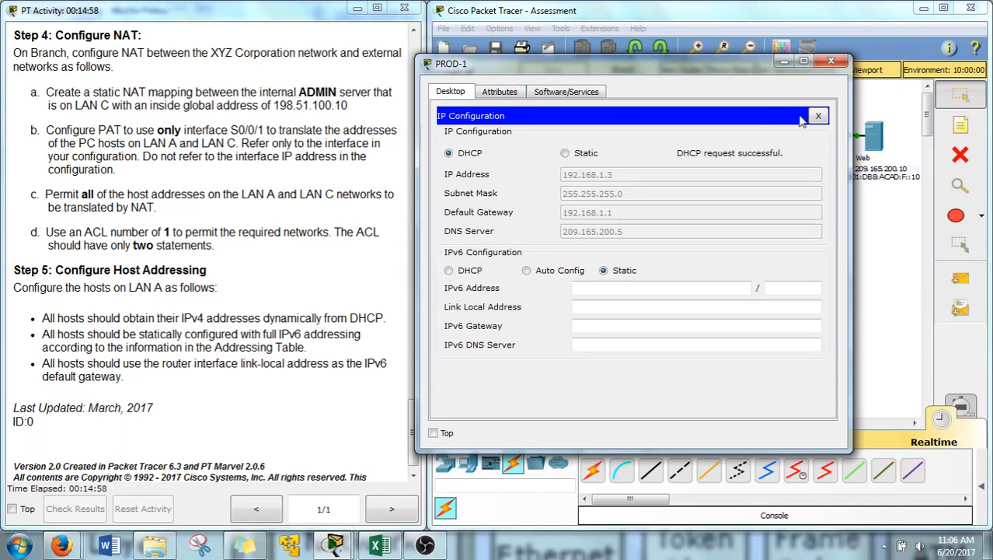
{"action": "left_click", "coordinate": [819, 116]}
{"action": "left_click", "coordinate": [684, 159]}
{"action": "left_click", "coordinate": [782, 256]}
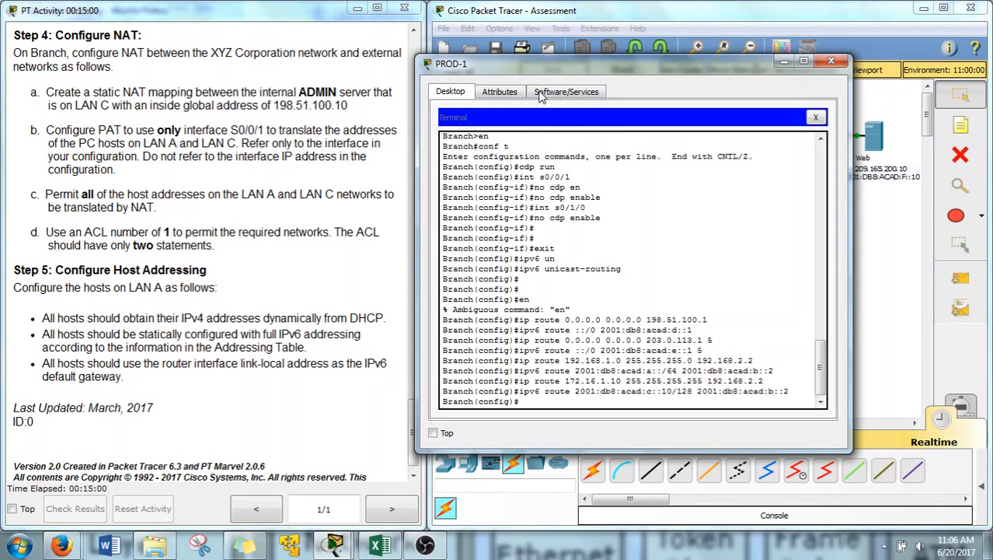
{"action": "left_click_drag", "start_coordinate": [485, 65], "coordinate": [553, 54]}
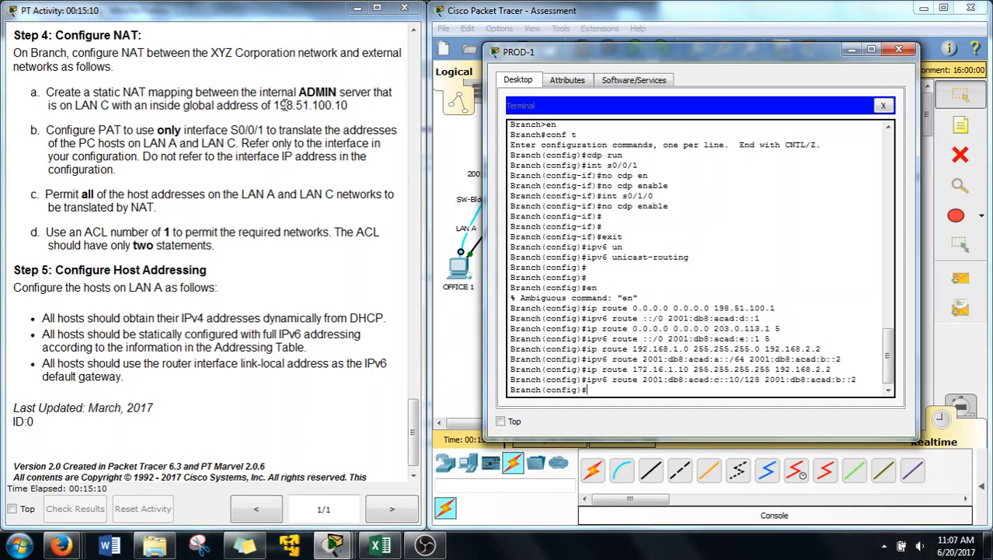
On Branch, create the static NAT mapping for ADMIN with ip nat inside source static 172.16.1.10 198.51.100.10
{"action": "left_click_drag", "start_coordinate": [746, 59], "coordinate": [251, 141]}
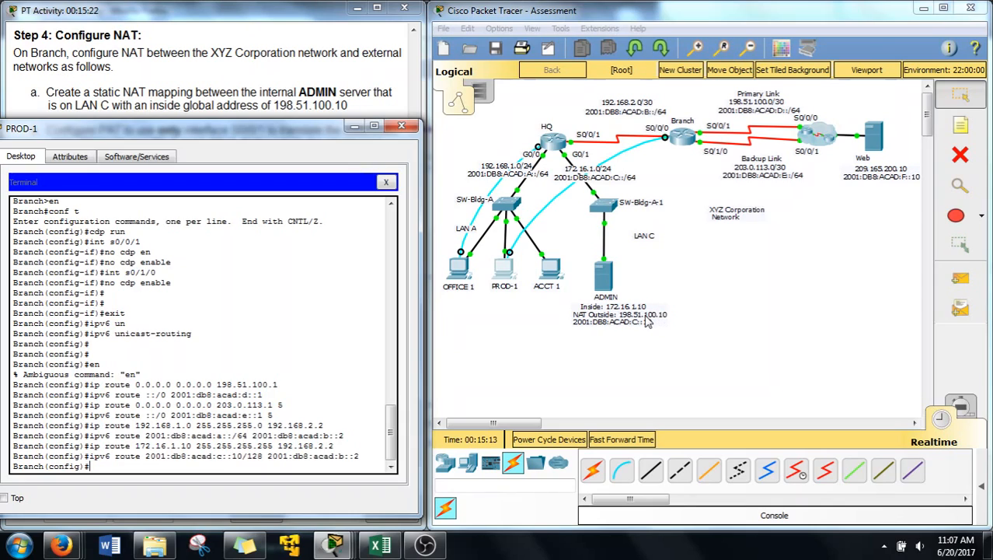
{"action": "left_click_drag", "start_coordinate": [207, 128], "coordinate": [262, 57]}
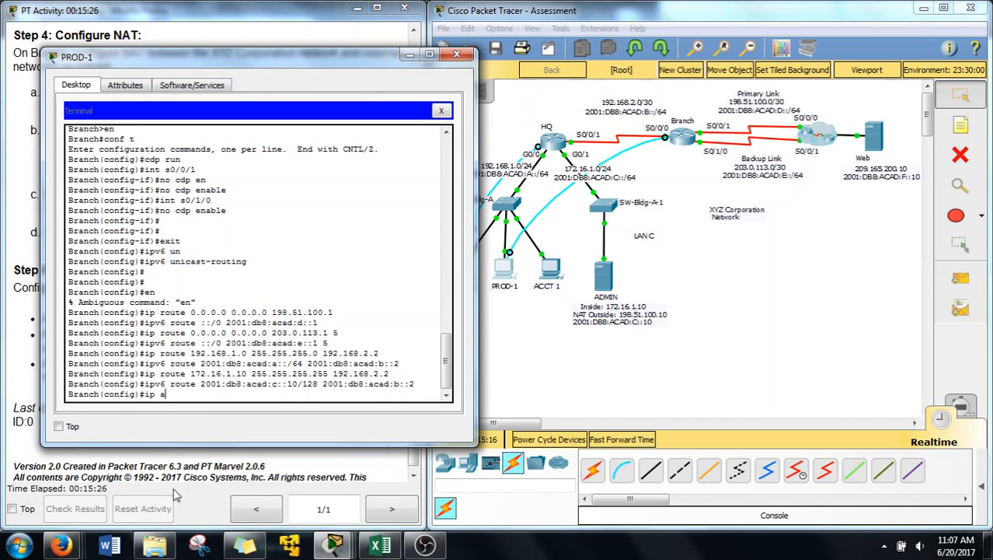
{"action": "type", "text": "nat i"}
{"action": "key", "text": "Tab"}
{"action": "type", "text": "s"}
{"action": "key", "text": "Tab"}
{"action": "type", "text": "s"}
{"action": "key", "text": "Tab"}
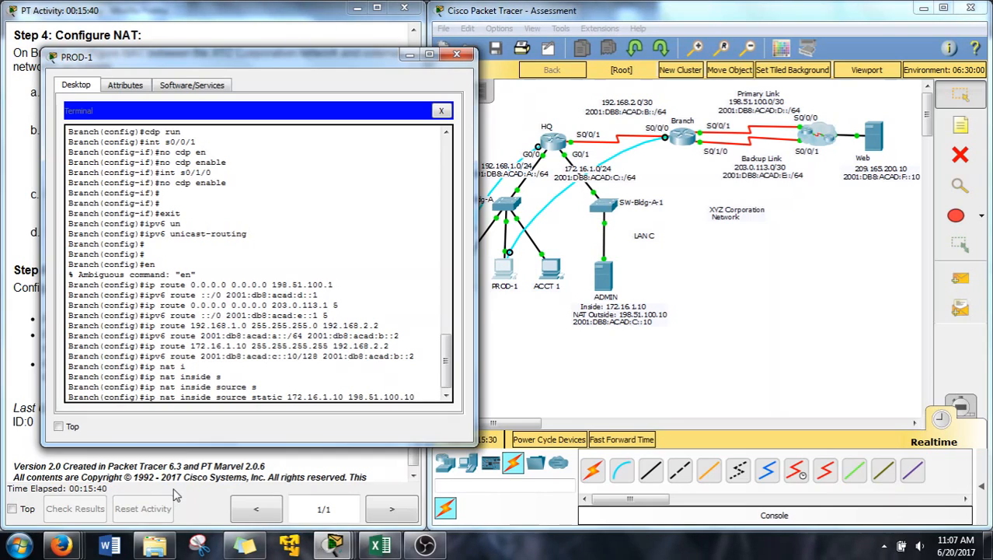
{"action": "type", "text": ".10"}
{"action": "key", "text": "Return"}
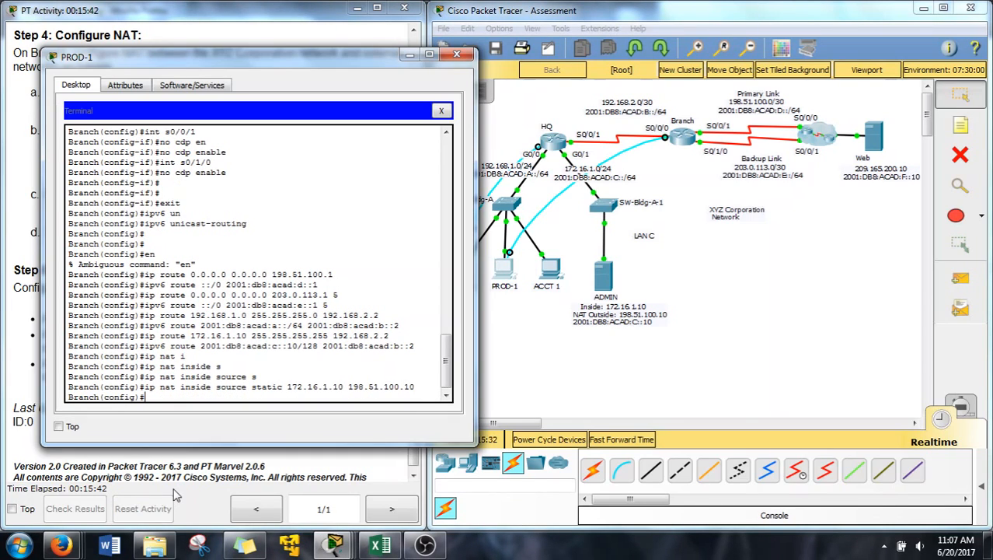
On Branch, permit the LAN C network in ACL 1 with access-list 1 permit 172.16.1.0 0.0.0.255
{"action": "left_click_drag", "start_coordinate": [253, 69], "coordinate": [657, 73]}
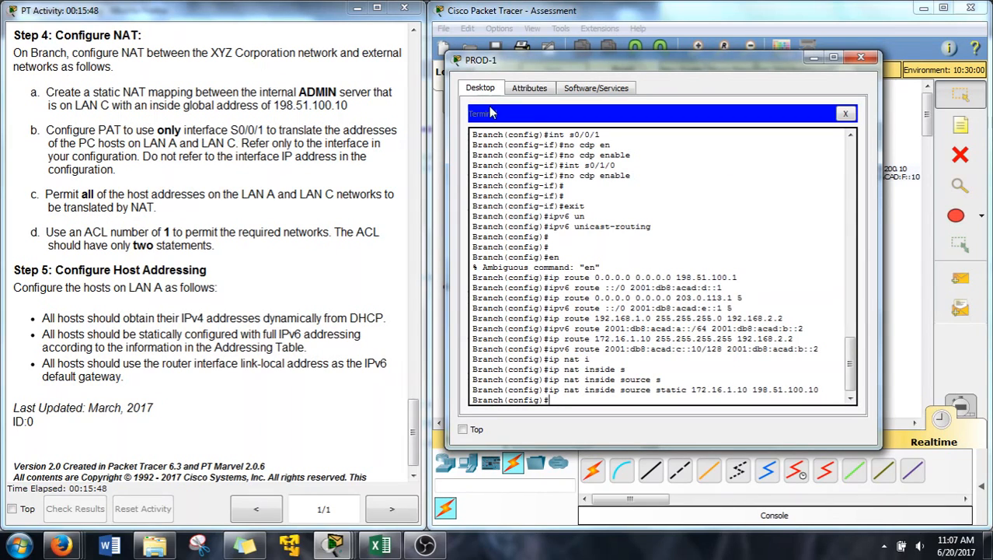
{"action": "left_click_drag", "start_coordinate": [557, 58], "coordinate": [541, 188]}
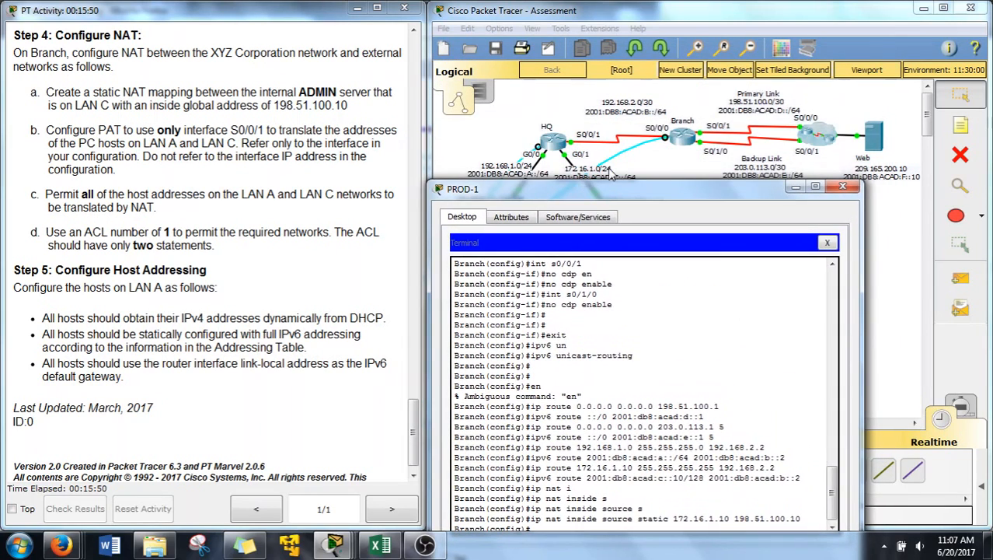
{"action": "left_click", "coordinate": [700, 118]}
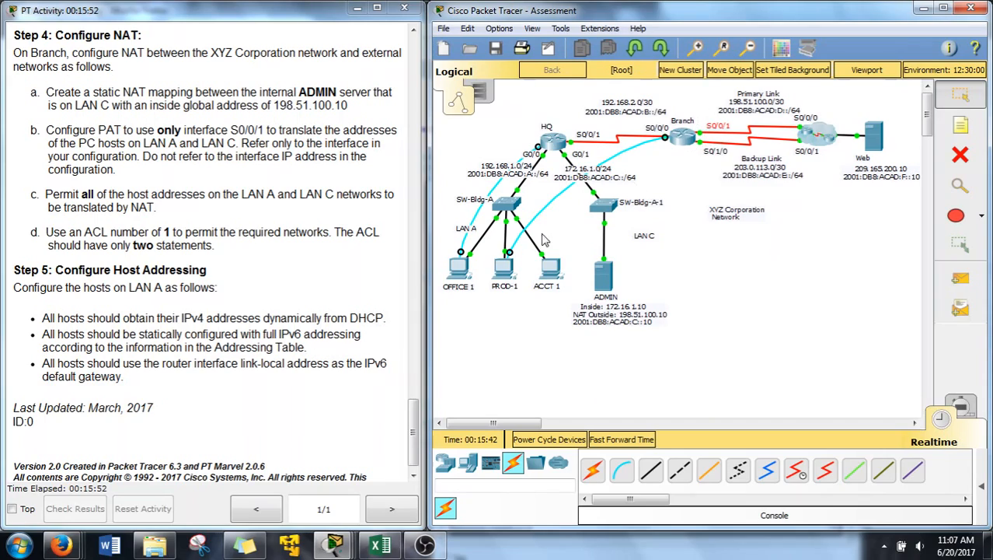
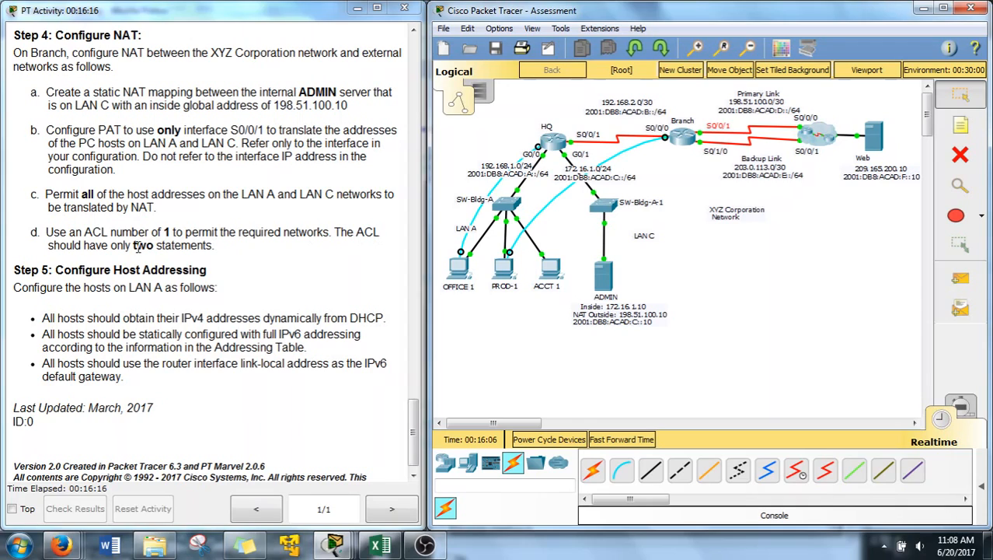
{"action": "left_click", "coordinate": [504, 270]}
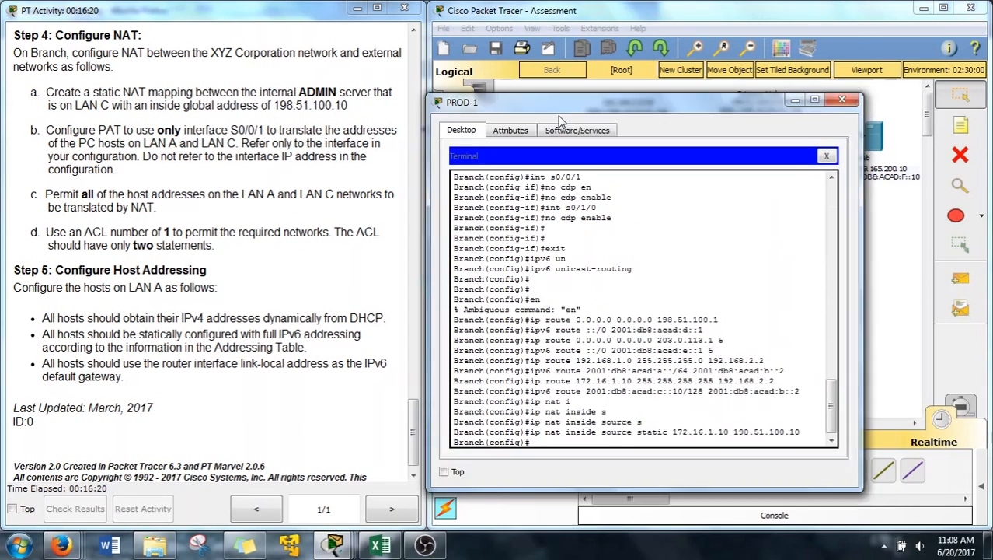
{"action": "type", "text": "a"}
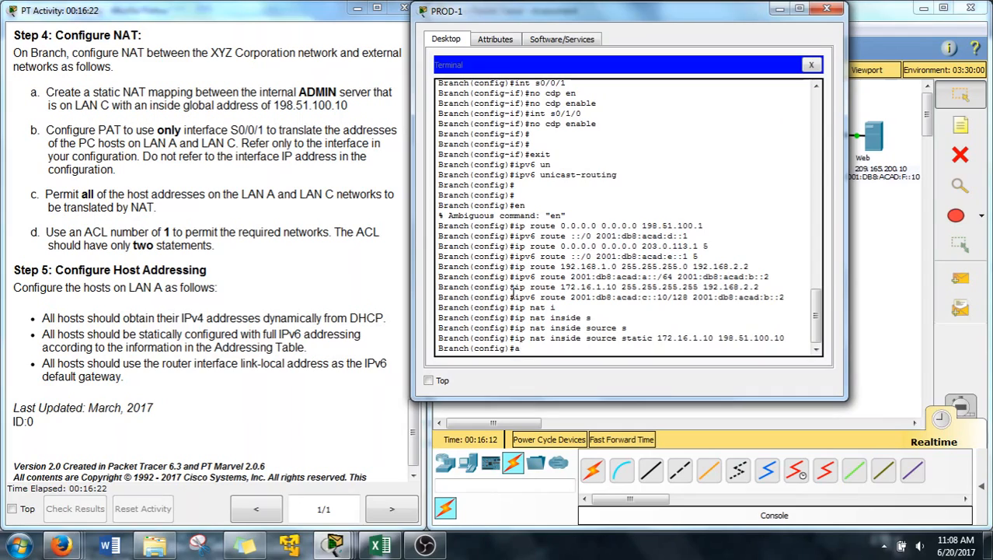
{"action": "type", "text": "cc"}
{"action": "key", "text": "Tab"}
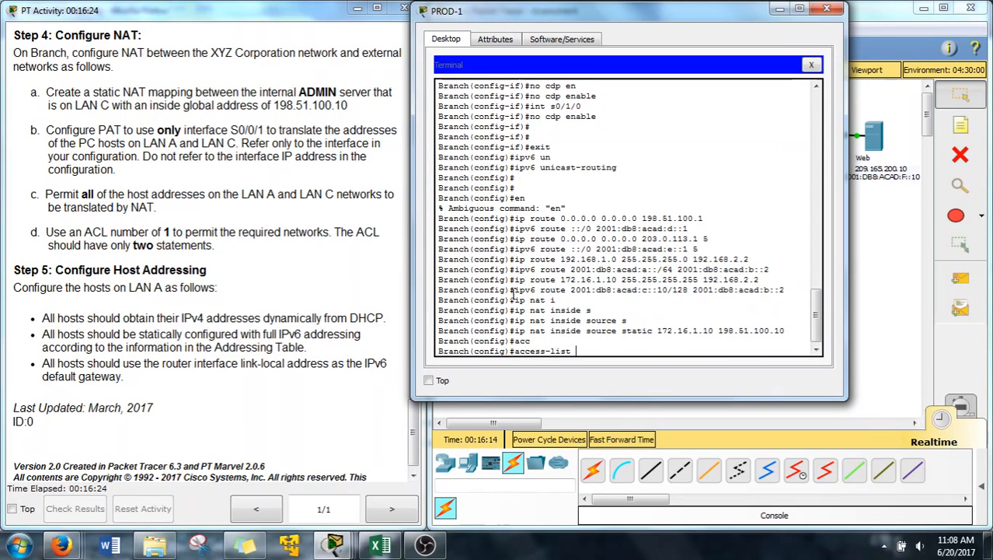
{"action": "type", "text": "1 per"}
{"action": "key", "text": "Tab"}
{"action": "type", "text": "1"}
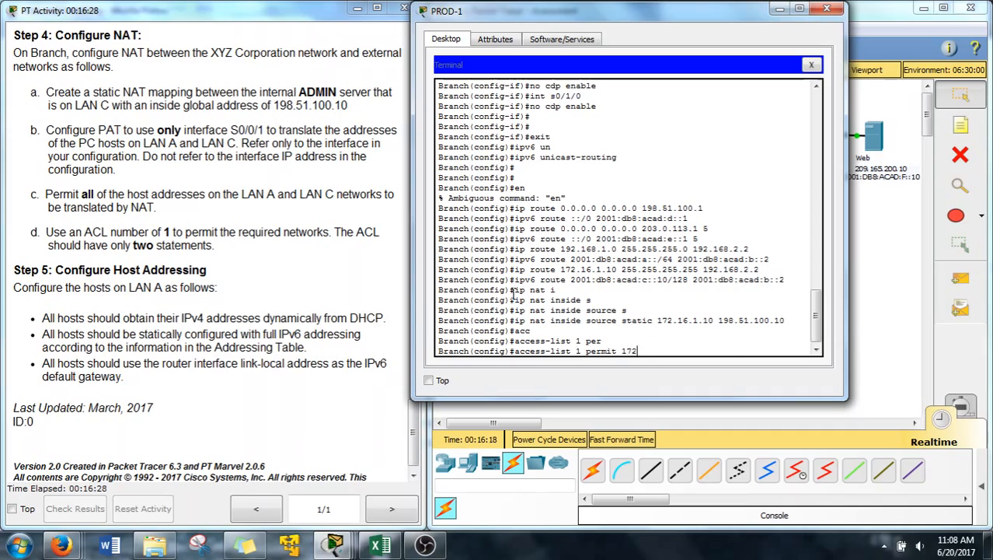
{"action": "type", "text": "72.16.1.0 0.0.0.255"}
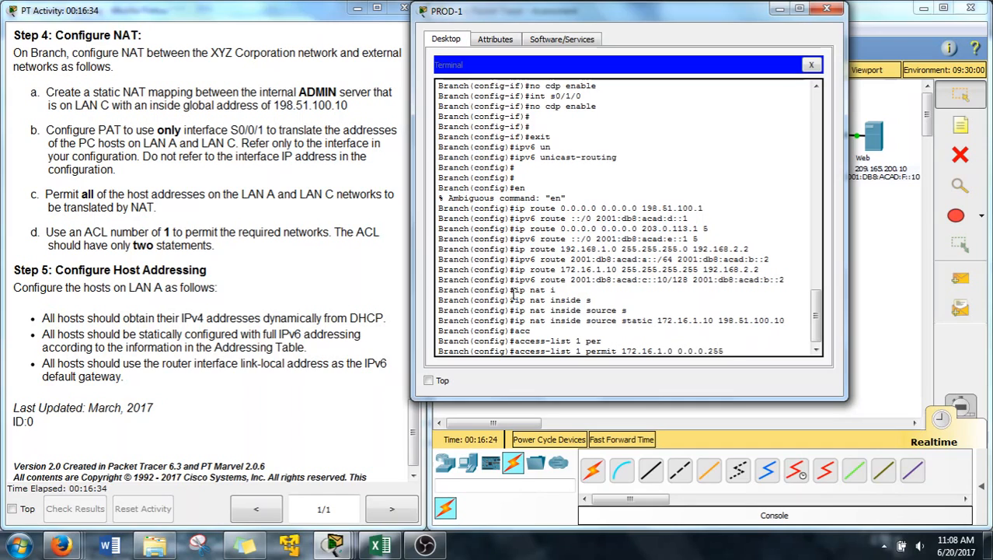
{"action": "left_click_drag", "start_coordinate": [707, 20], "coordinate": [323, 25]}
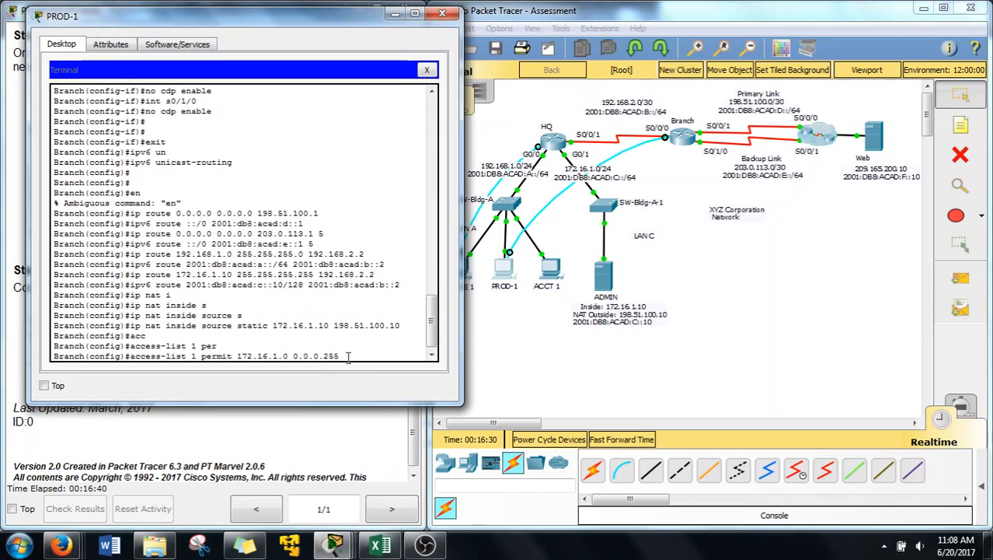
{"action": "key", "text": "Return"}
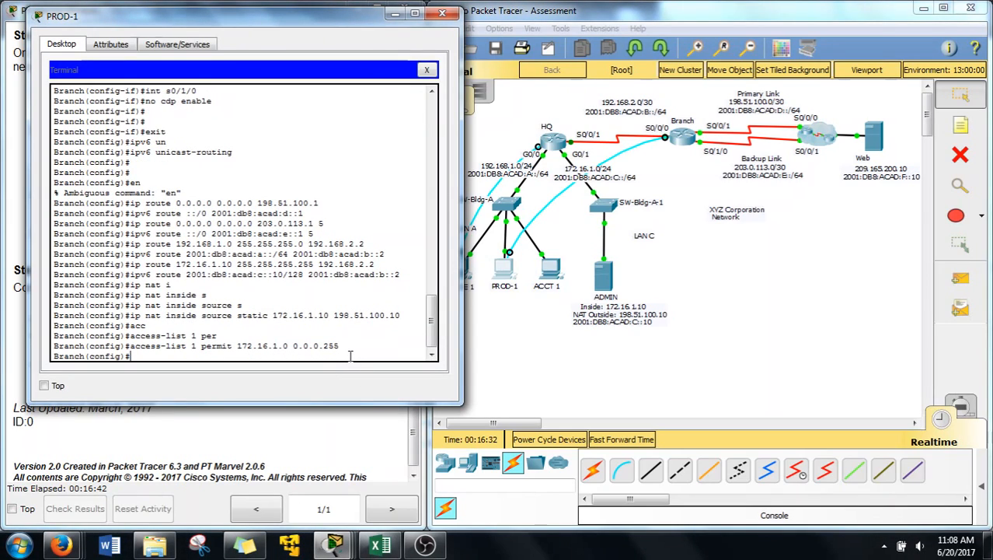
On Branch, permit the LAN A network in ACL 1 with access-list 1 permit 192.168.1.0 0.0.0.255
{"action": "key", "text": "Up"}
{"action": "key", "text": "Left"}
{"action": "key", "text": "Left"}
{"action": "key", "text": "Left"}
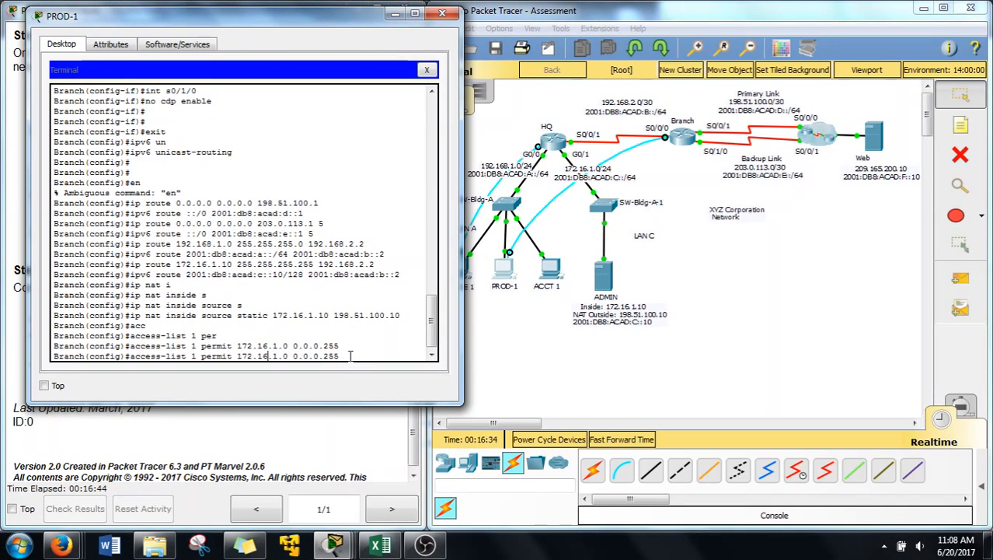
{"action": "type", "text": "8"}
{"action": "key", "text": "Left"}
{"action": "key", "text": "Left"}
{"action": "key", "text": "Left"}
{"action": "key", "text": "Left"}
{"action": "key", "text": "Left"}
{"action": "key", "text": "BackSpace"}
{"action": "type", "text": "9"}
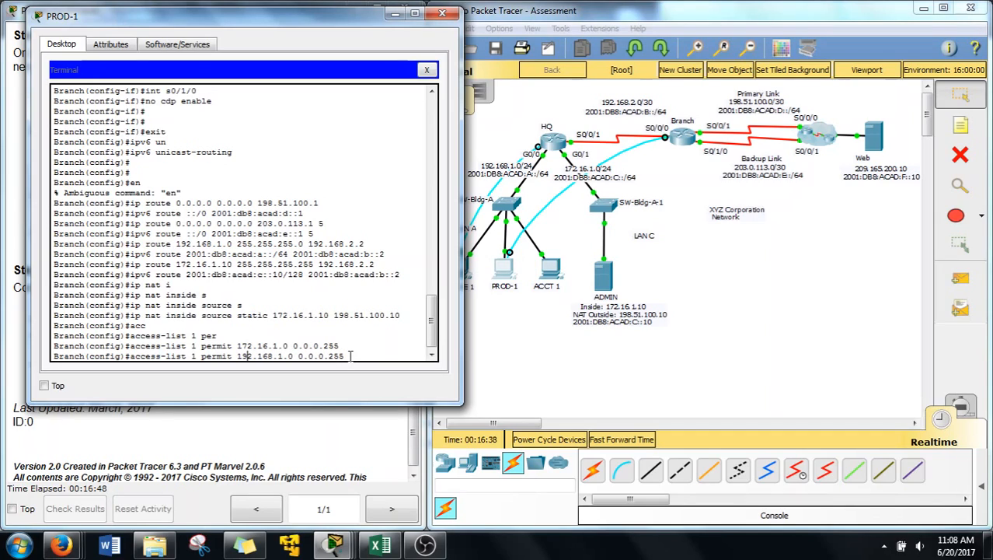
{"action": "key", "text": "Return"}
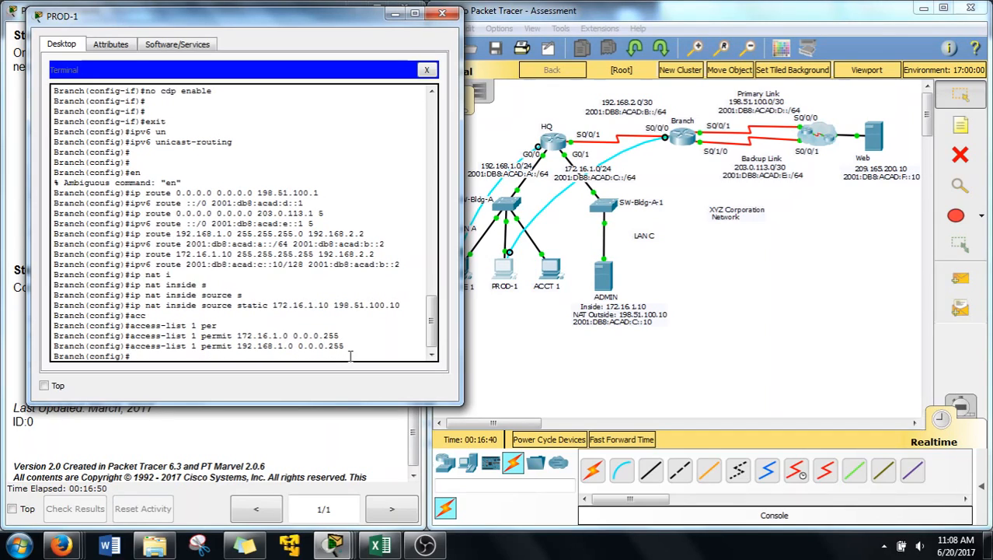
On Branch, configure PAT for ACL 1 with ip nat inside source list 1 interface s0/0/1 overload
{"action": "left_click_drag", "start_coordinate": [247, 22], "coordinate": [355, 35]}
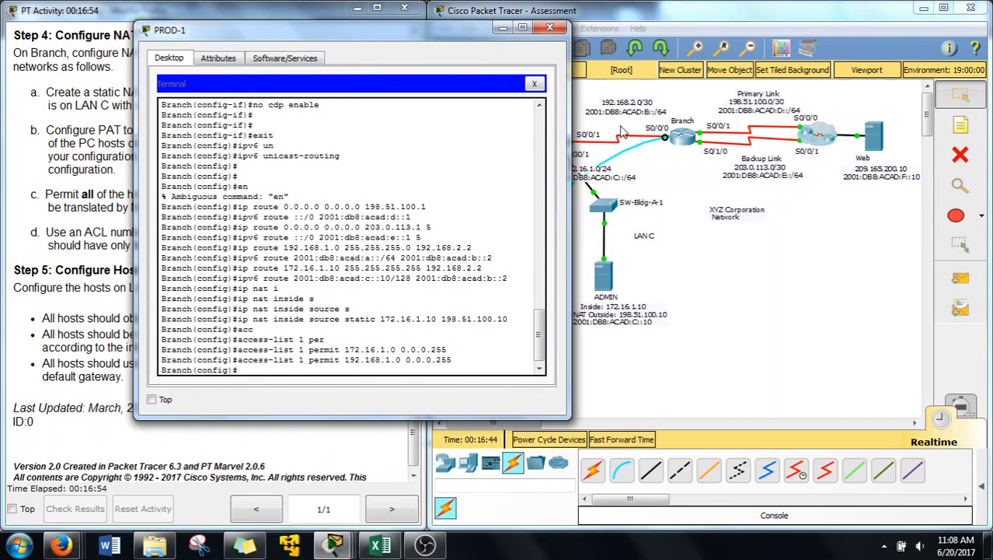
{"action": "left_click", "coordinate": [285, 375]}
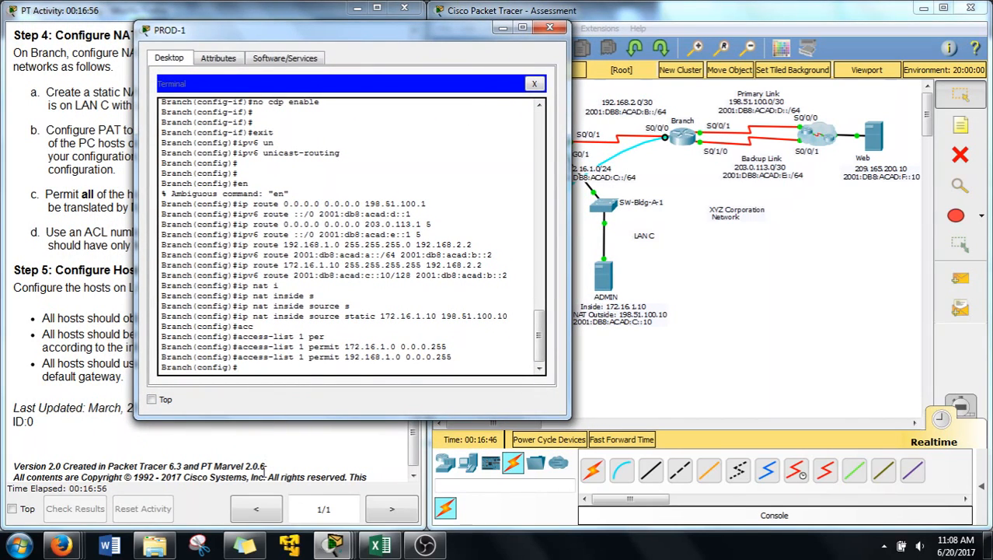
{"action": "type", "text": "ip nat"}
{"action": "key", "text": "Tab"}
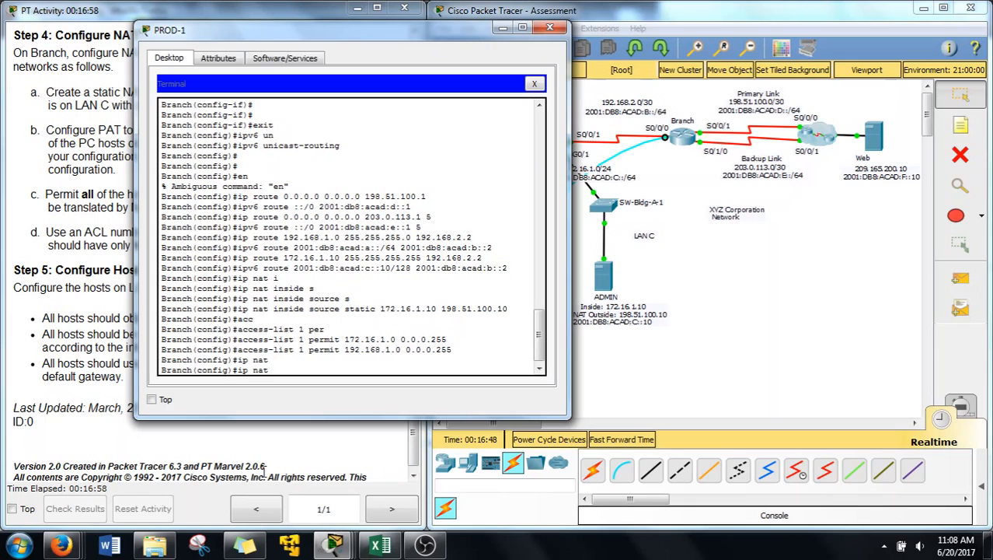
{"action": "type", "text": "i"}
{"action": "key", "text": "Tab"}
{"action": "type", "text": "s"}
{"action": "key", "text": "Tab"}
{"action": "type", "text": "l"}
{"action": "key", "text": "Tab"}
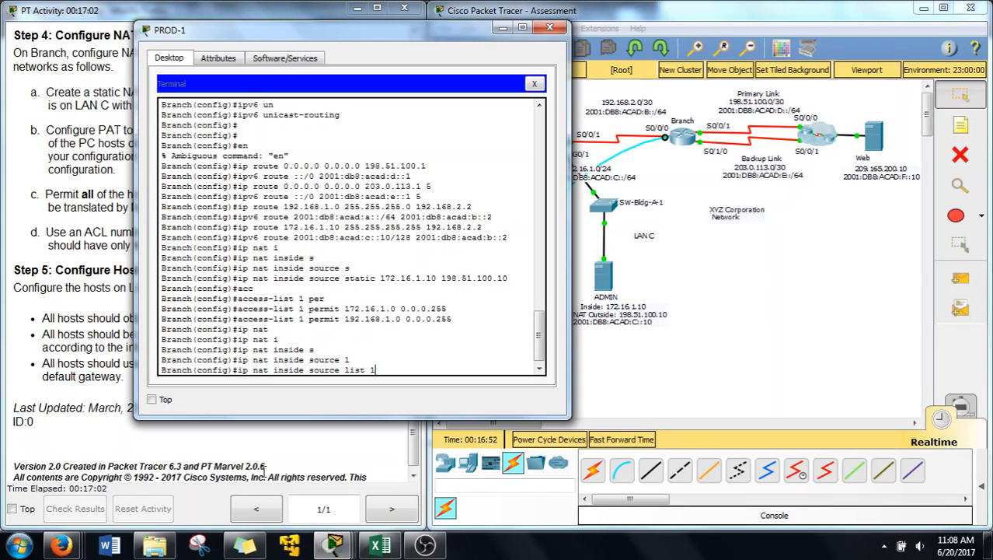
{"action": "type", "text": "int"}
{"action": "key", "text": "Tab"}
{"action": "type", "text": "s0/"}
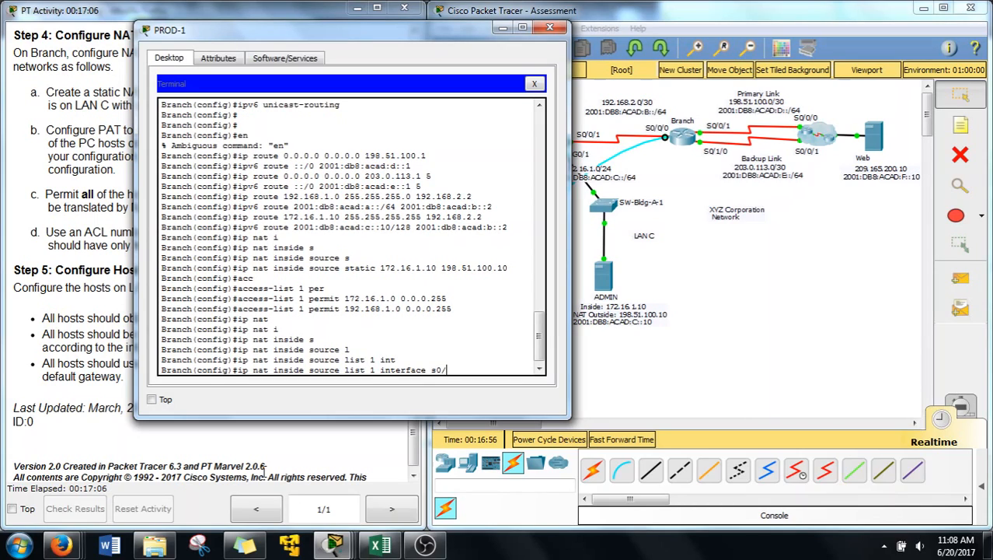
{"action": "type", "text": "0/1 "}
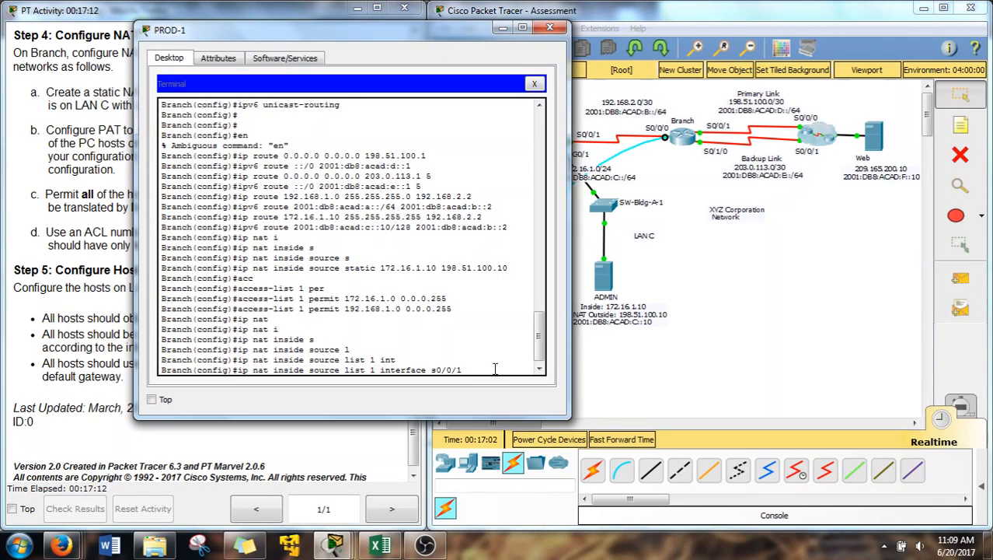
{"action": "type", "text": "ove"}
{"action": "key", "text": "Tab"}
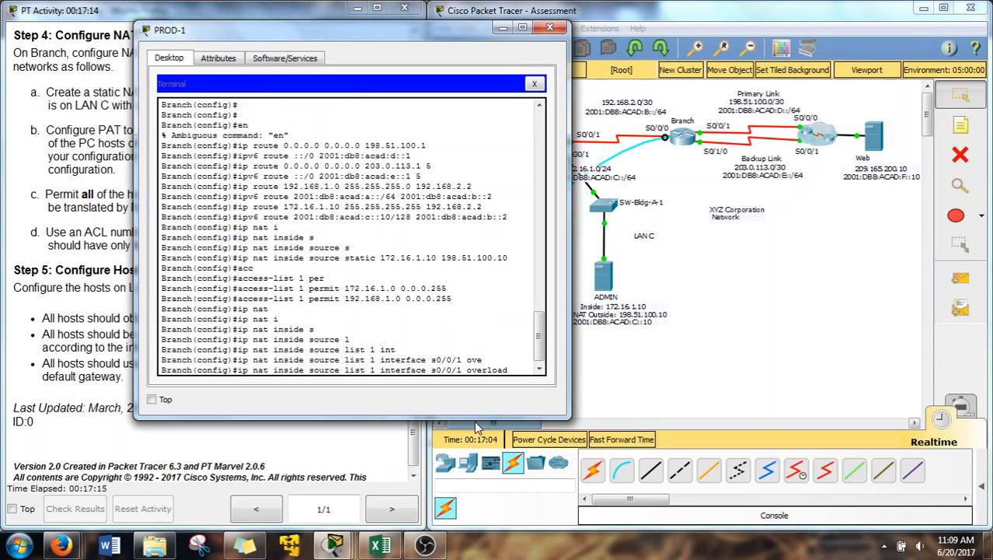
{"action": "key", "text": "Return"}
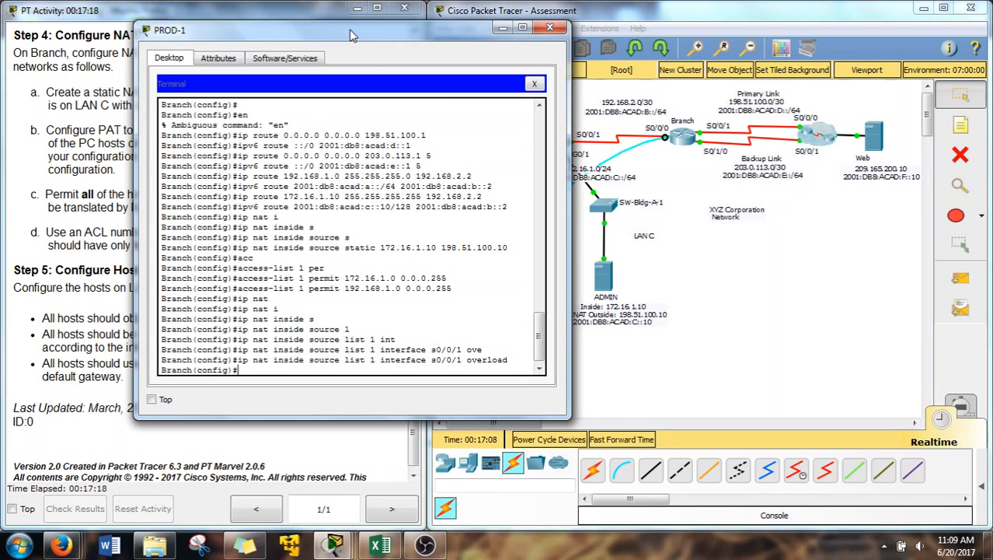
Set Branch's s0/0/0 interface as the NAT inside interface with ip nat inside
{"action": "type", "text": "int s0/0/0"}
{"action": "key", "text": "Return"}
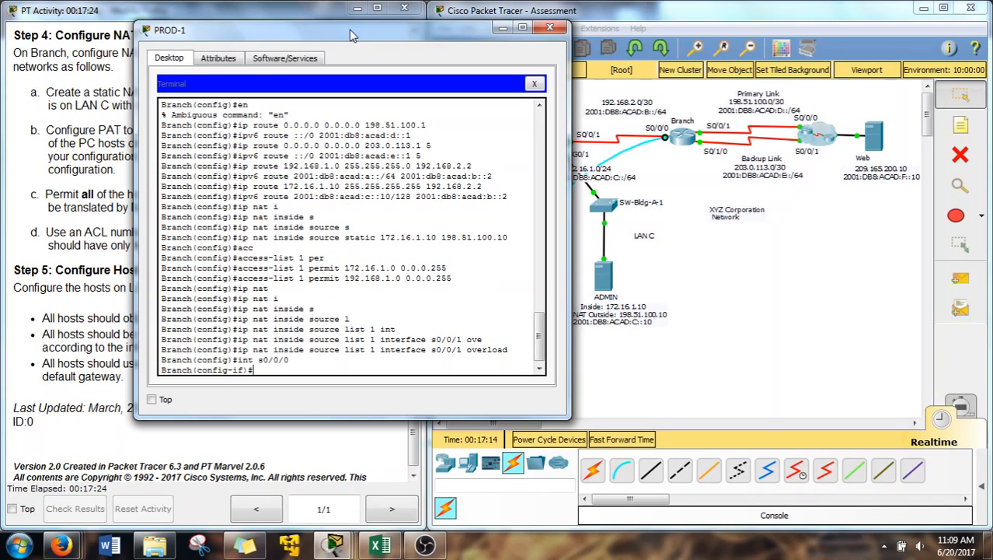
{"action": "type", "text": "ip nat in"}
{"action": "key", "text": "Tab"}
{"action": "key", "text": "Return"}
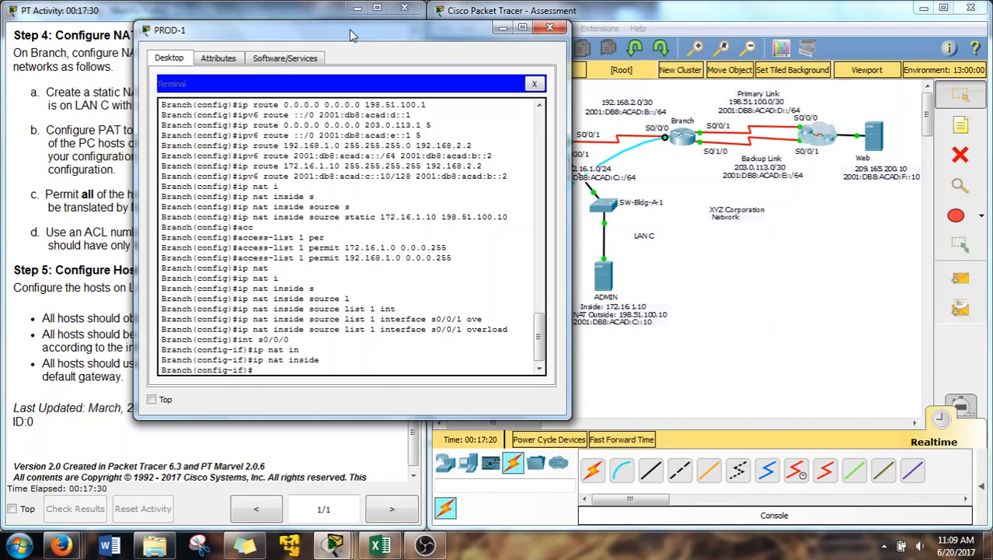
Set Branch's s0/0/1 interface as the NAT outside interface with ip nat outside
{"action": "key", "text": "Up"}
{"action": "key", "text": "Up"}
{"action": "key", "text": "Up"}
{"action": "key", "text": "Return"}
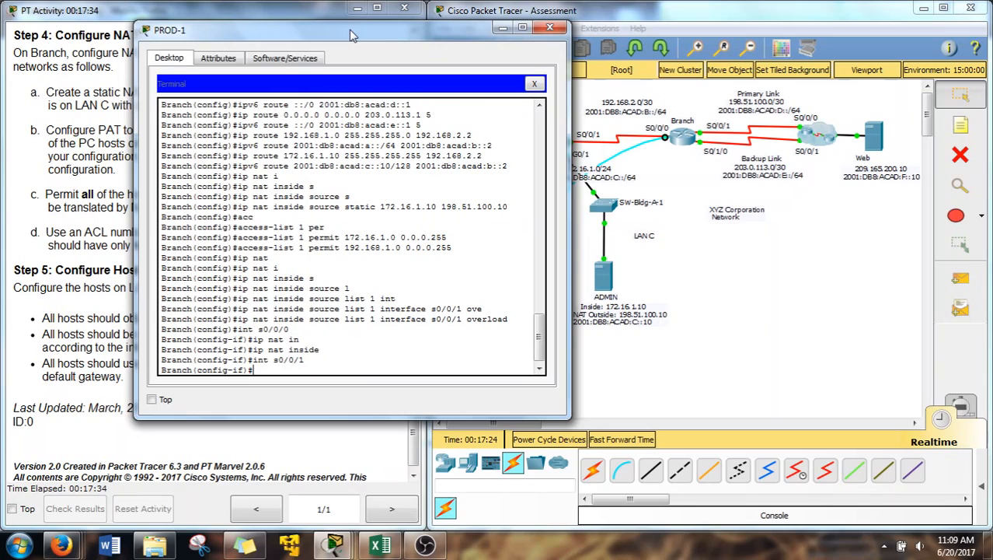
{"action": "key", "text": "Up"}
{"action": "key", "text": "Up"}
{"action": "key", "text": "BackSpace"}
{"action": "key", "text": "BackSpace"}
{"action": "type", "text": "ou"}
{"action": "key", "text": "Tab"}
{"action": "key", "text": "Return"}
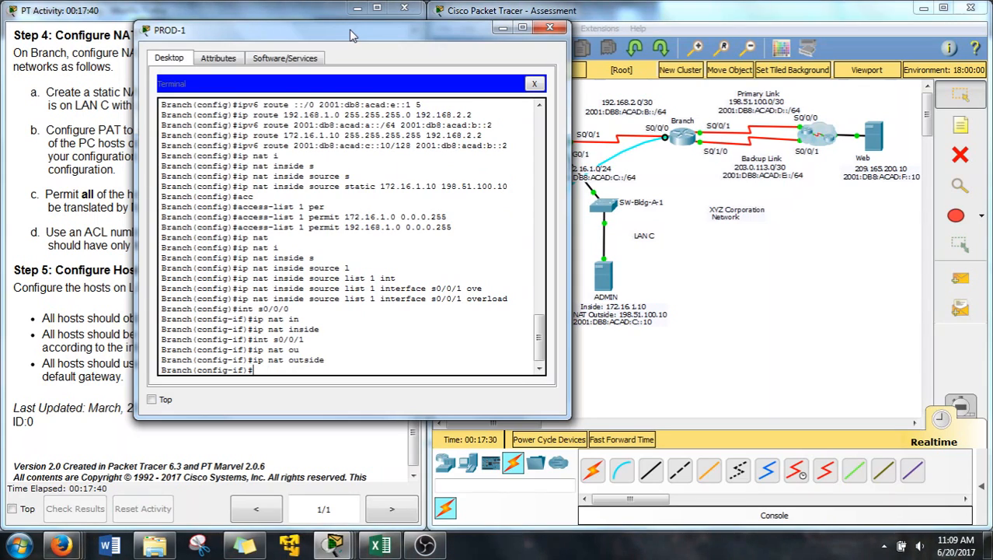
Close PROD-1's window and look up HQ's G0/0 link-local address and the LAN A host addresses in the Addressing Table
{"action": "left_click_drag", "start_coordinate": [351, 35], "coordinate": [680, 47]}
{"action": "left_click", "coordinate": [808, 36]}
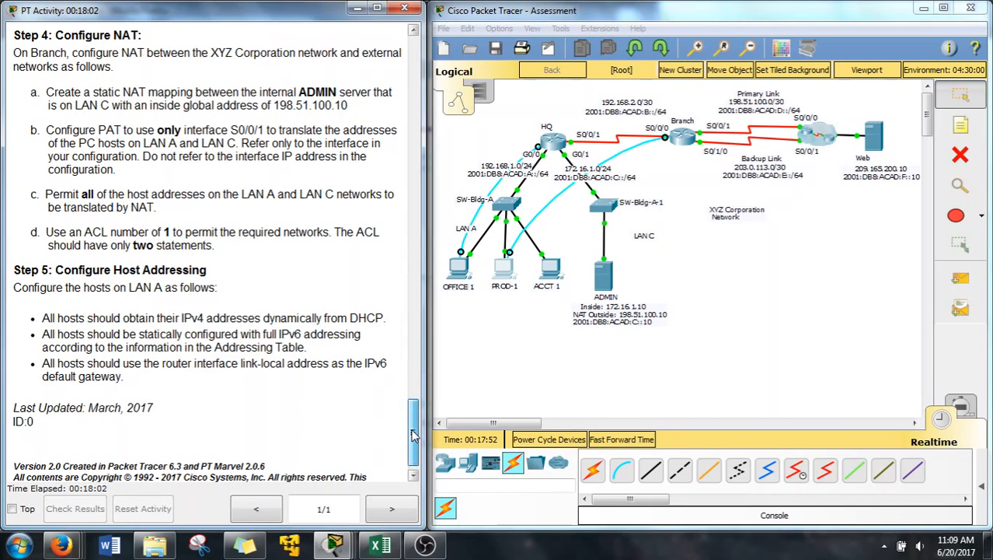
{"action": "left_click_drag", "start_coordinate": [409, 431], "coordinate": [404, 204]}
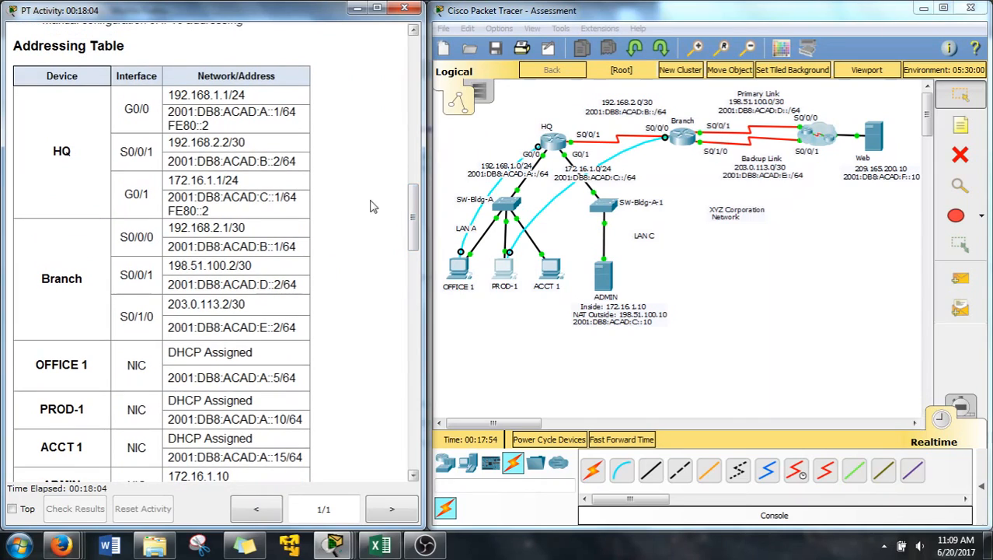
{"action": "left_click_drag", "start_coordinate": [210, 126], "coordinate": [167, 126]}
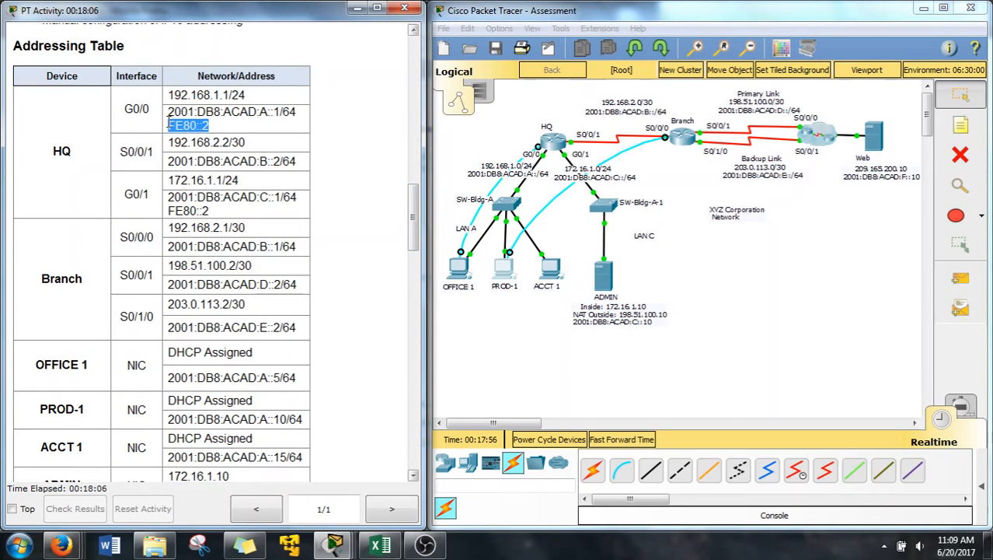
{"action": "left_click_drag", "start_coordinate": [413, 204], "coordinate": [412, 242]}
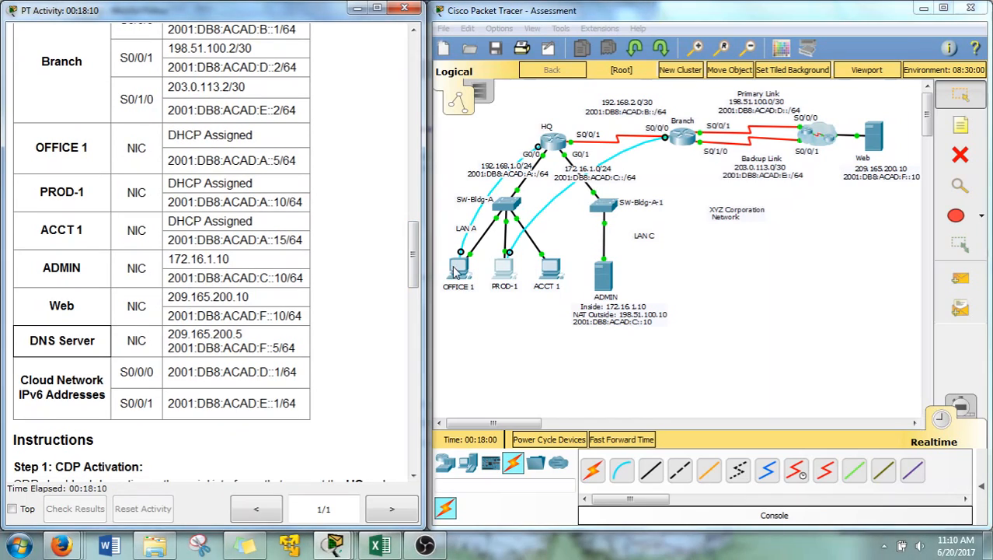
In OFFICE 1's IP configuration, set the static IPv6 address to 2001:db8:acad:a::5 with prefix length 64
{"action": "left_click", "coordinate": [458, 267]}
{"action": "left_click_drag", "start_coordinate": [362, 56], "coordinate": [658, 49]}
{"action": "left_click_drag", "start_coordinate": [413, 241], "coordinate": [413, 262]}
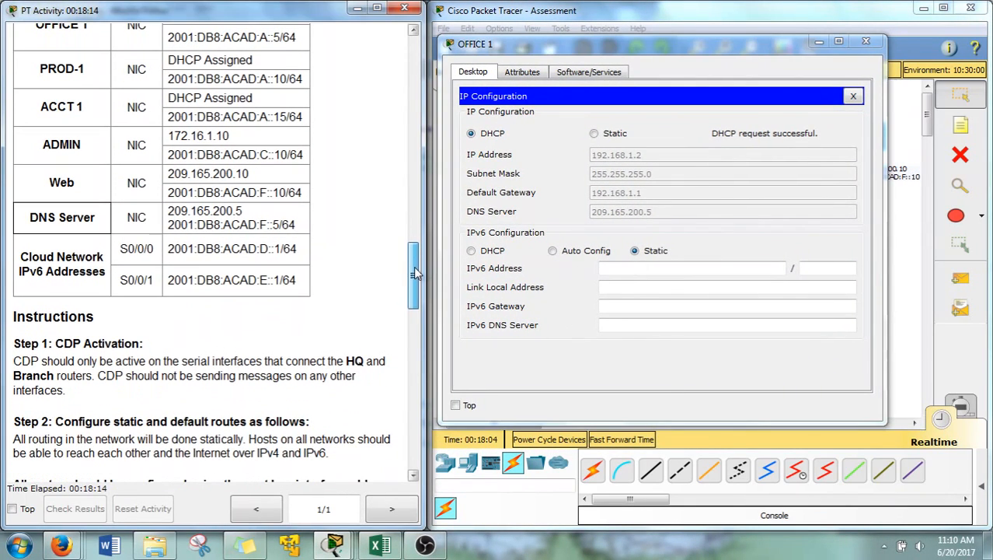
{"action": "left_click", "coordinate": [609, 268]}
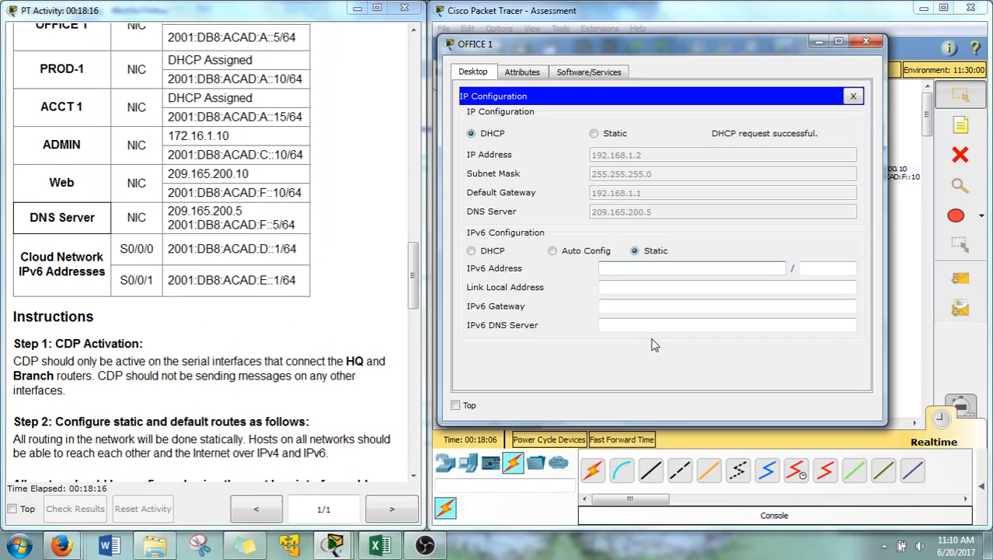
{"action": "type", "text": "2001:db8:acad:a::5`64"}
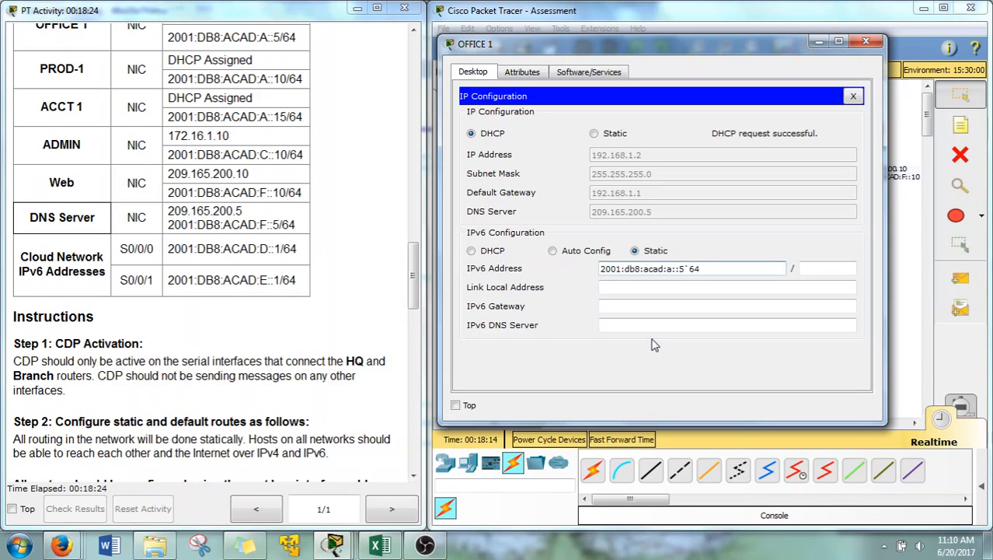
{"action": "key", "text": "BackSpace"}
{"action": "key", "text": "BackSpace"}
{"action": "key", "text": "BackSpace"}
{"action": "key", "text": "Tab"}
{"action": "type", "text": "64"}
{"action": "key", "text": "Tab"}
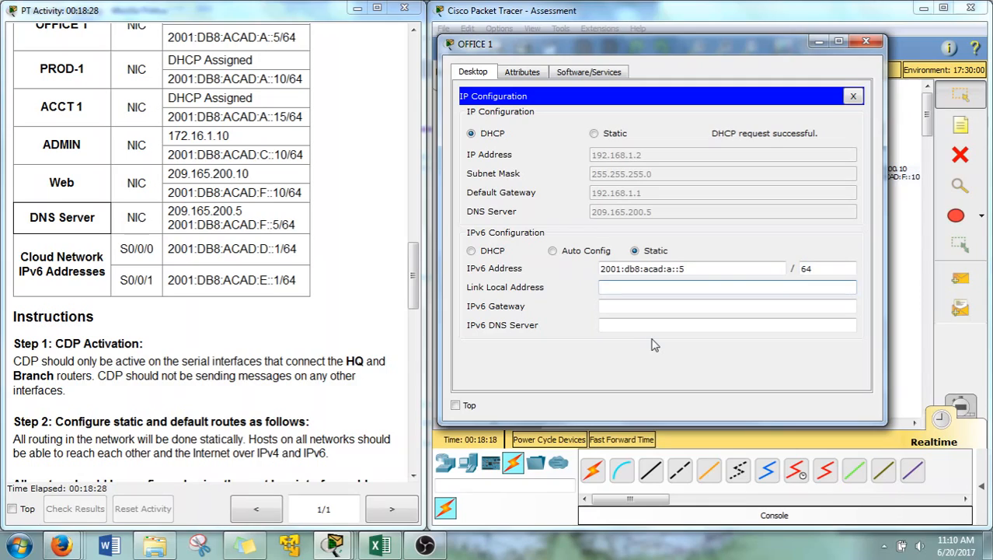
Set OFFICE 1's IPv6 gateway to FE80::2 and IPv6 DNS server to 2001:db8:acad:f::5, and close the host's window
{"action": "left_click_drag", "start_coordinate": [668, 269], "coordinate": [600, 269]}
{"action": "right_click", "coordinate": [629, 270]}
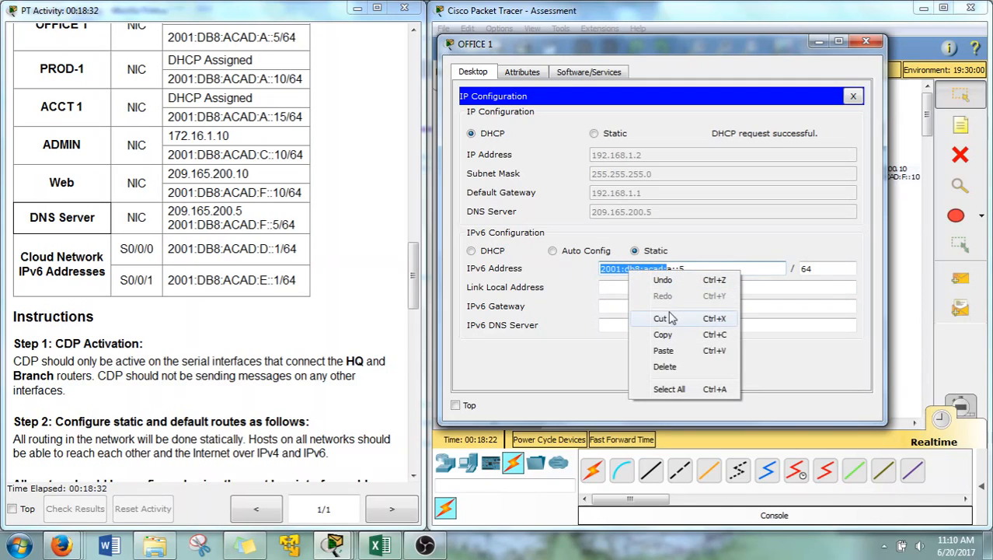
{"action": "left_click", "coordinate": [667, 335]}
{"action": "left_click", "coordinate": [643, 309]}
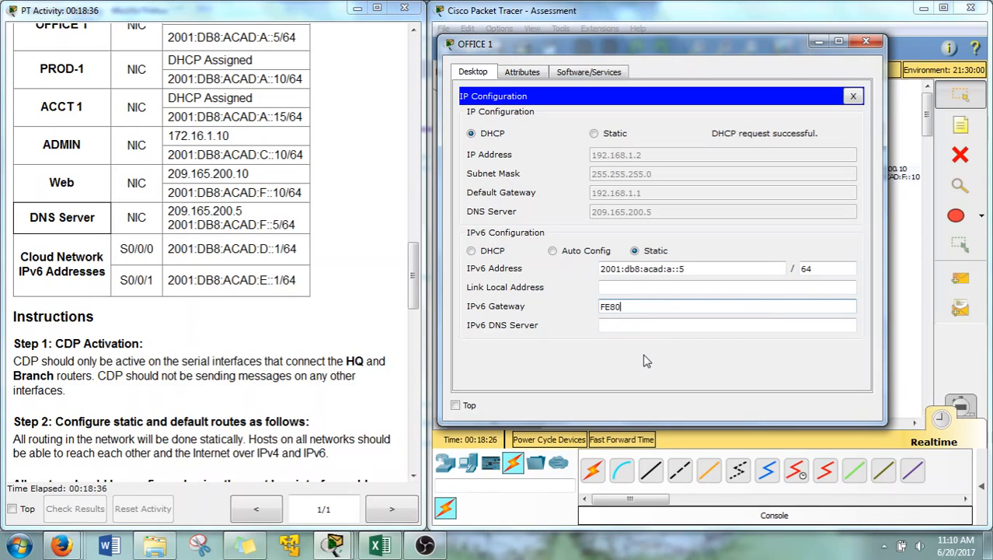
{"action": "key", "text": "Tab"}
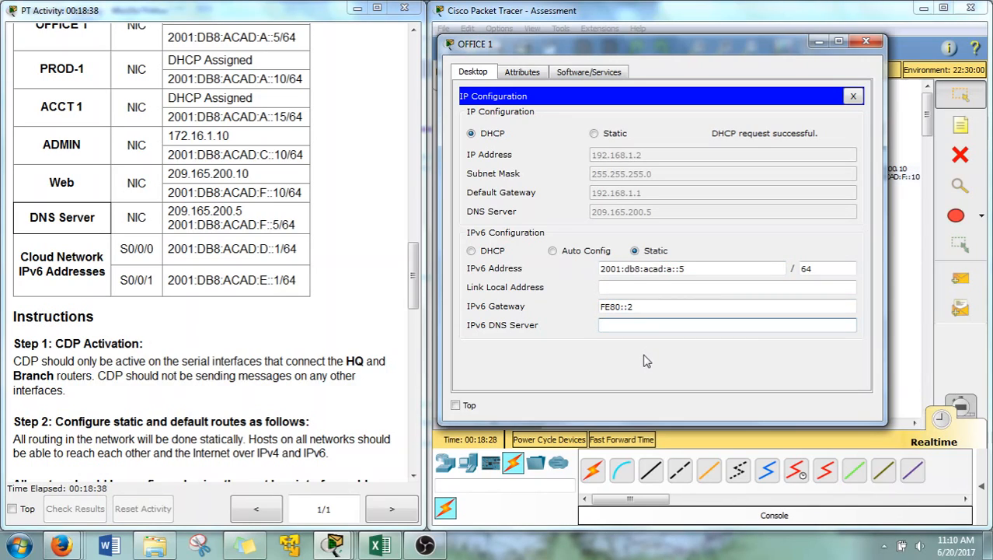
{"action": "key", "text": "ctrl+v"}
{"action": "type", "text": ":"}
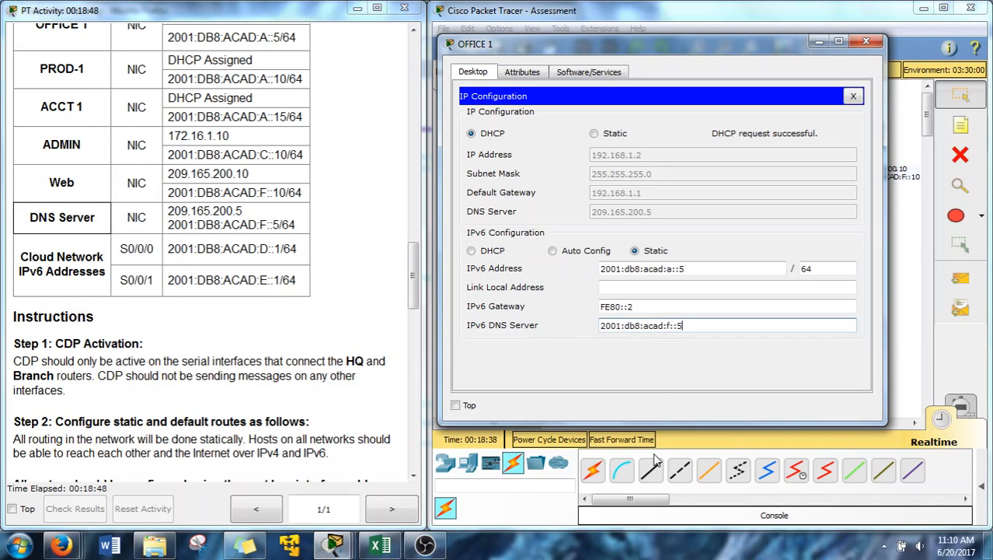
{"action": "left_click", "coordinate": [868, 42]}
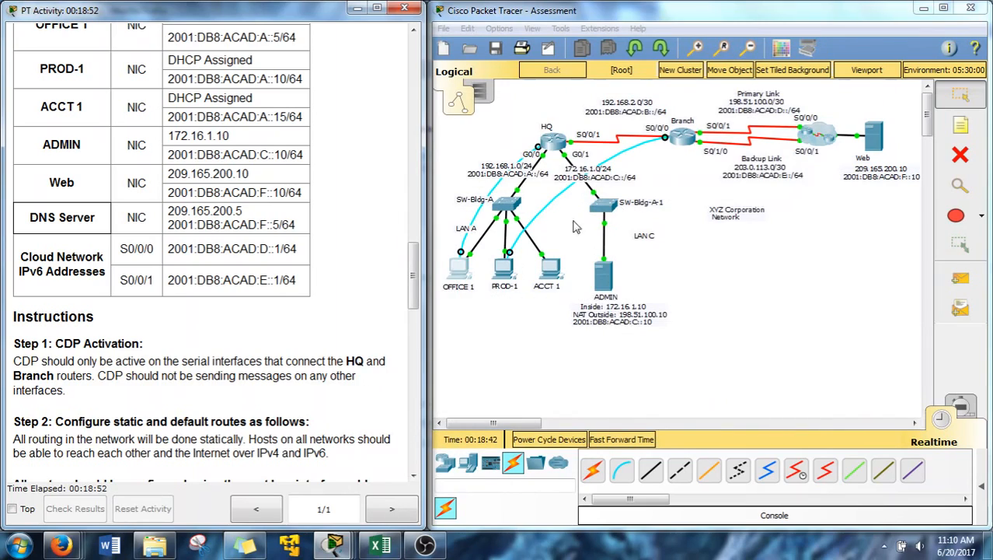
Leave PROD-1's terminal for its IP configuration and set the static IPv6 address to 2001:db8:acad:a::10 with prefix length 64
{"action": "left_click", "coordinate": [508, 268]}
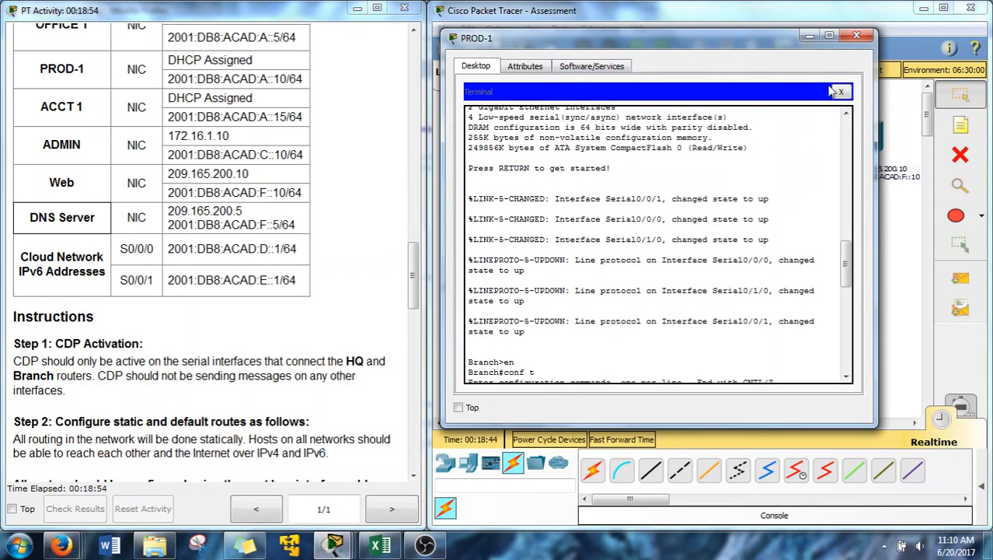
{"action": "left_click", "coordinate": [841, 91]}
{"action": "left_click", "coordinate": [480, 120]}
{"action": "left_click", "coordinate": [630, 263]}
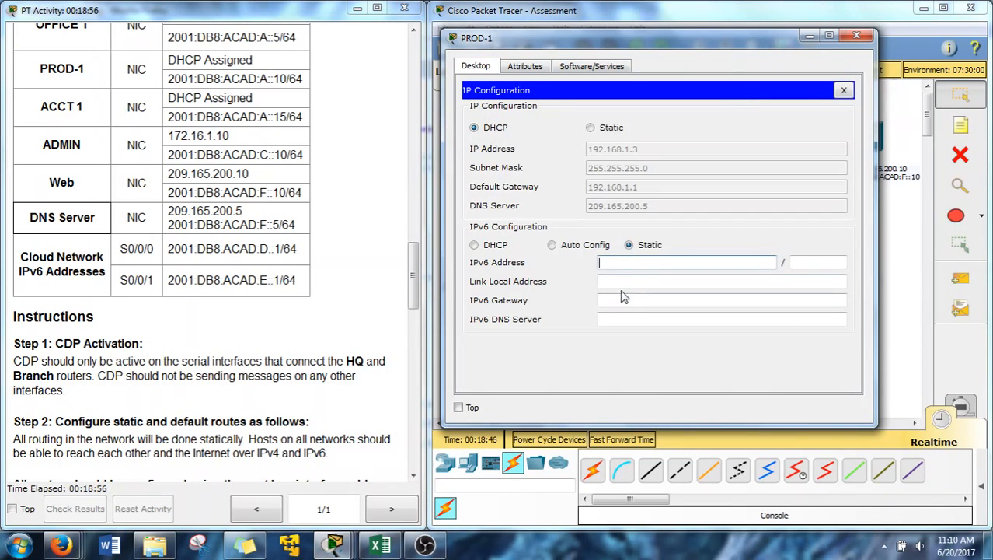
{"action": "key", "text": "ctrl+v"}
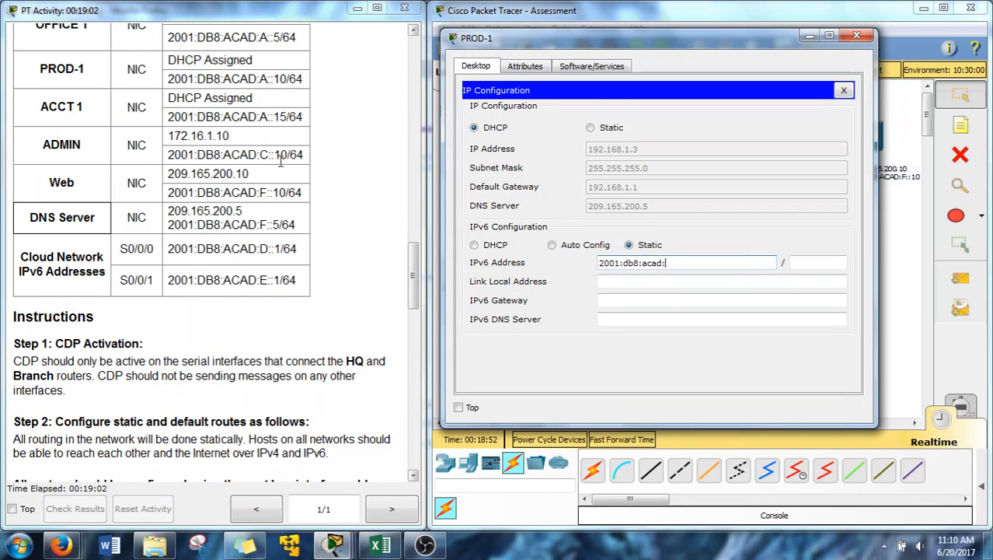
{"action": "type", "text": "a::10"}
{"action": "key", "text": "Tab"}
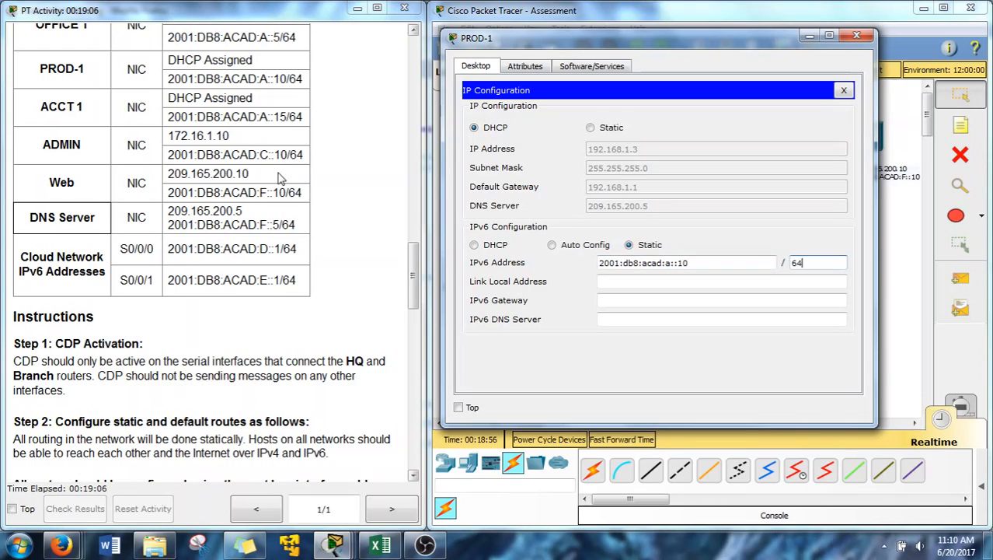
Set PROD-1's IPv6 gateway to FE80::2 and its IPv6 DNS server to 2001:db8:acad:f::5
{"action": "key", "text": "Tab"}
{"action": "key", "text": "Tab"}
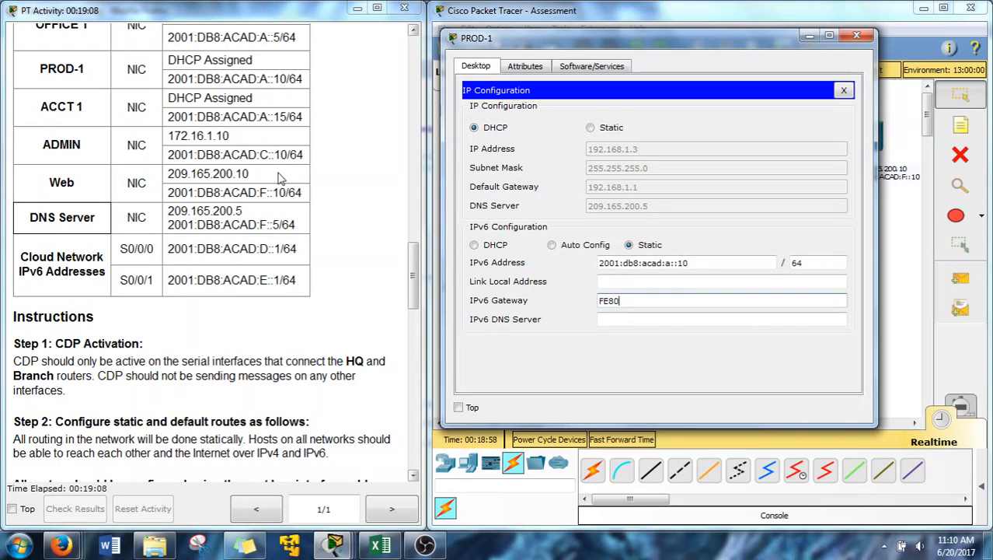
{"action": "type", "text": "FE80::2"}
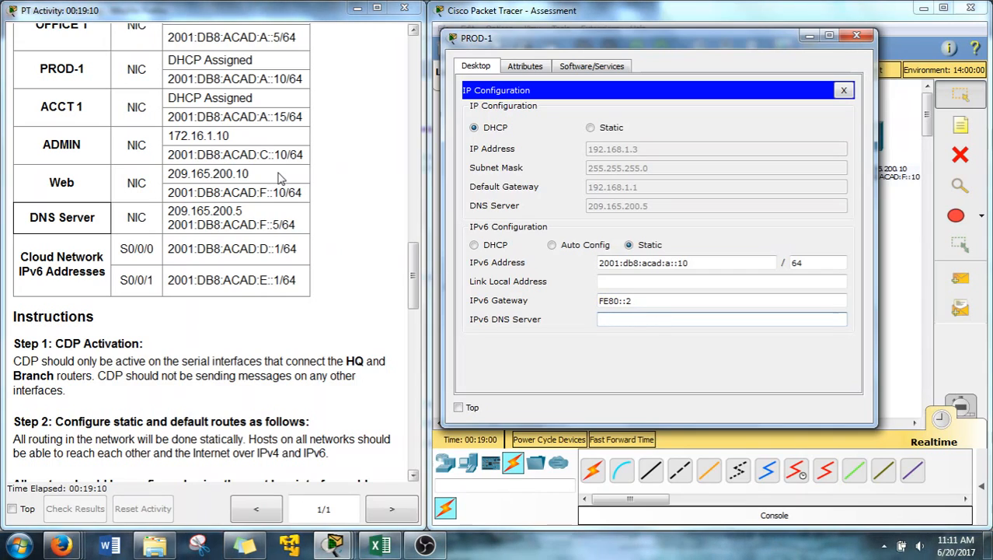
{"action": "key", "text": "Tab"}
{"action": "type", "text": "2001:db8:acad:"}
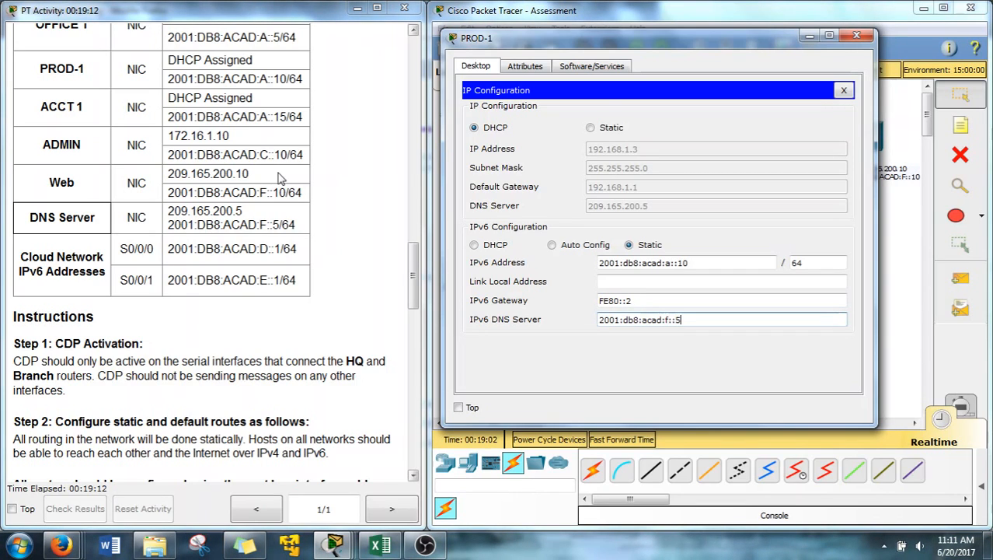
Complete PROD-1's IPv6 DNS server address as 2001:db8:acad:f::5 and put the host's window away
{"action": "type", "text": "f::5"}
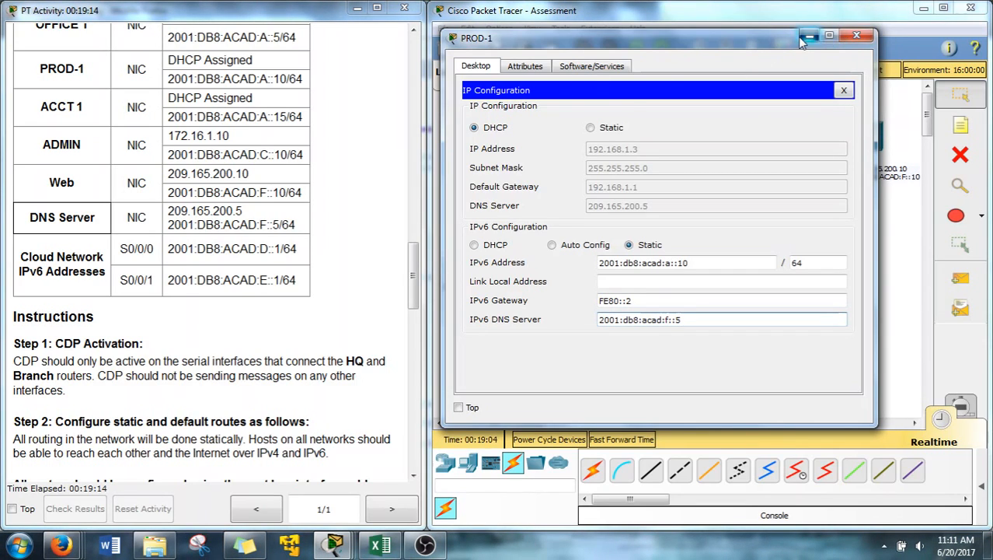
{"action": "left_click", "coordinate": [856, 35]}
In ACCT 1's IP configuration, set the static IPv6 address to 2001:db8:acad:a::15 with prefix length 64
{"action": "left_click", "coordinate": [551, 269]}
{"action": "left_click", "coordinate": [276, 182]}
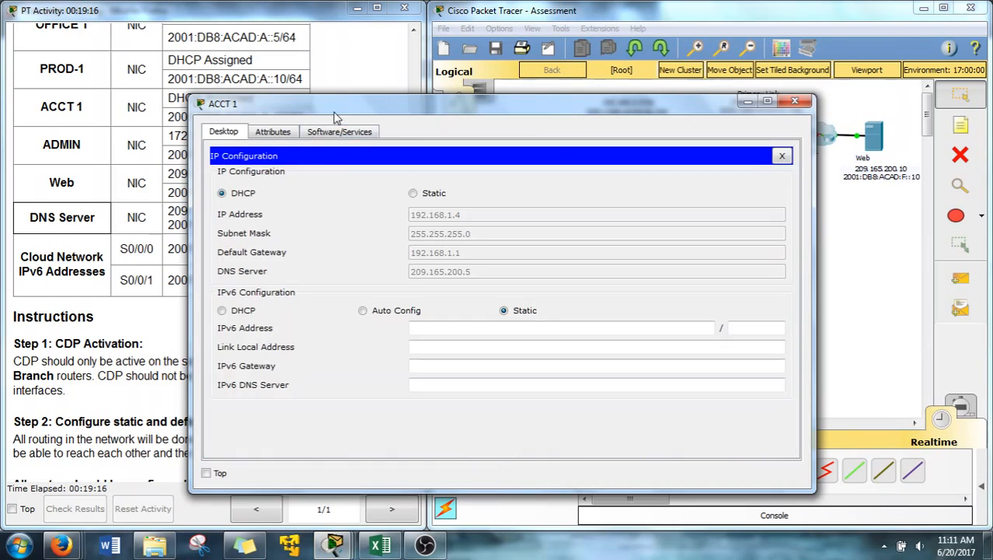
{"action": "left_click_drag", "start_coordinate": [341, 105], "coordinate": [538, 17]}
{"action": "left_click", "coordinate": [639, 240]}
{"action": "type", "text": "2001:db8:acad:"}
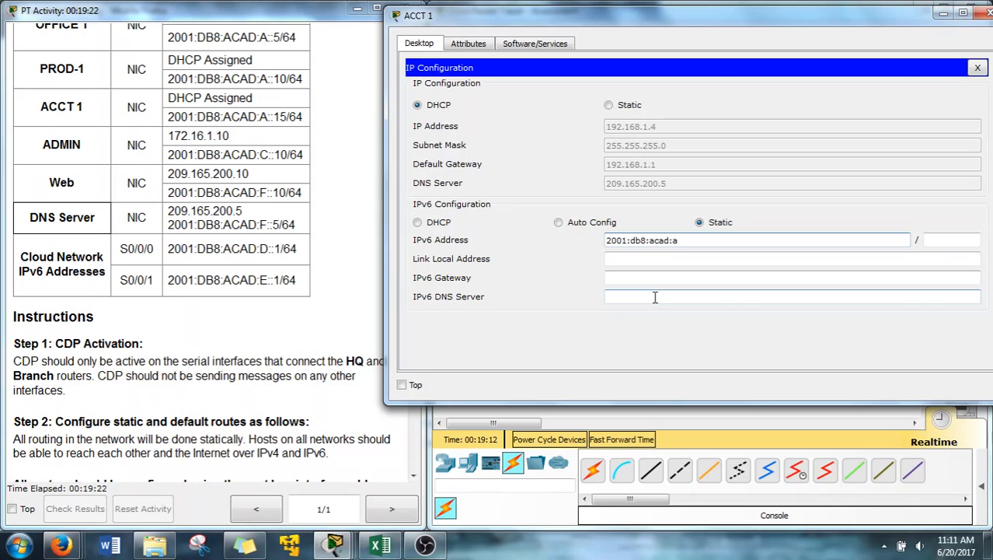
{"action": "type", "text": "a::15"}
{"action": "key", "text": "Tab"}
{"action": "type", "text": "64"}
Set ACCT 1's IPv6 gateway to fe80::2 and IPv6 DNS server to 2001:db8:acad:f::5, and minimize the host's window
{"action": "key", "text": "Tab"}
{"action": "key", "text": "Tab"}
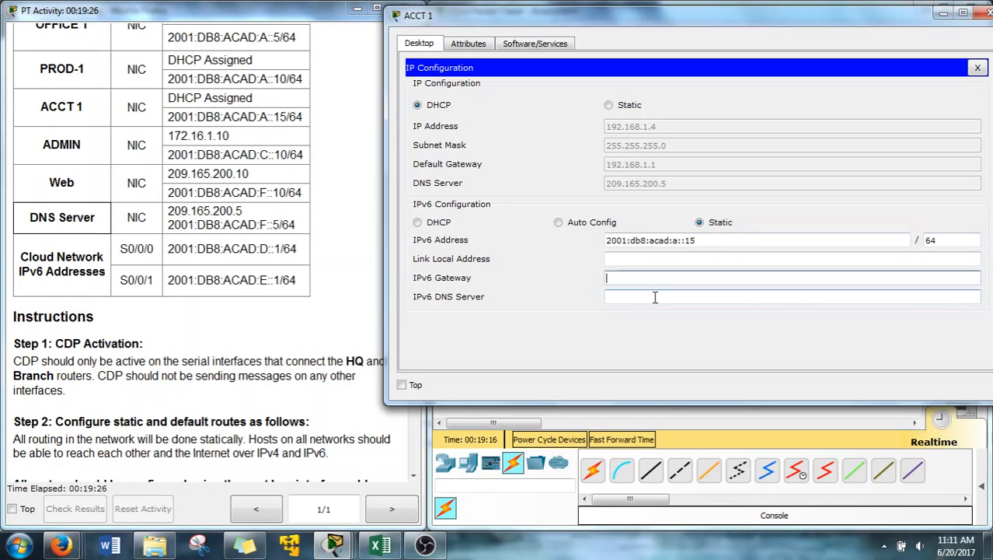
{"action": "type", "text": "fe80::2"}
{"action": "key", "text": "Tab"}
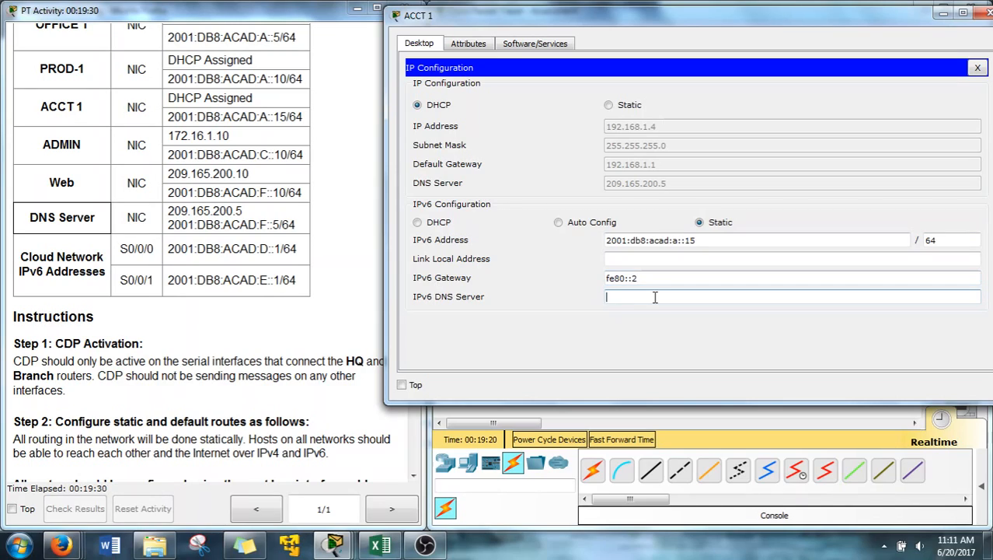
{"action": "key", "text": "ctrl+v"}
{"action": "type", "text": "::5"}
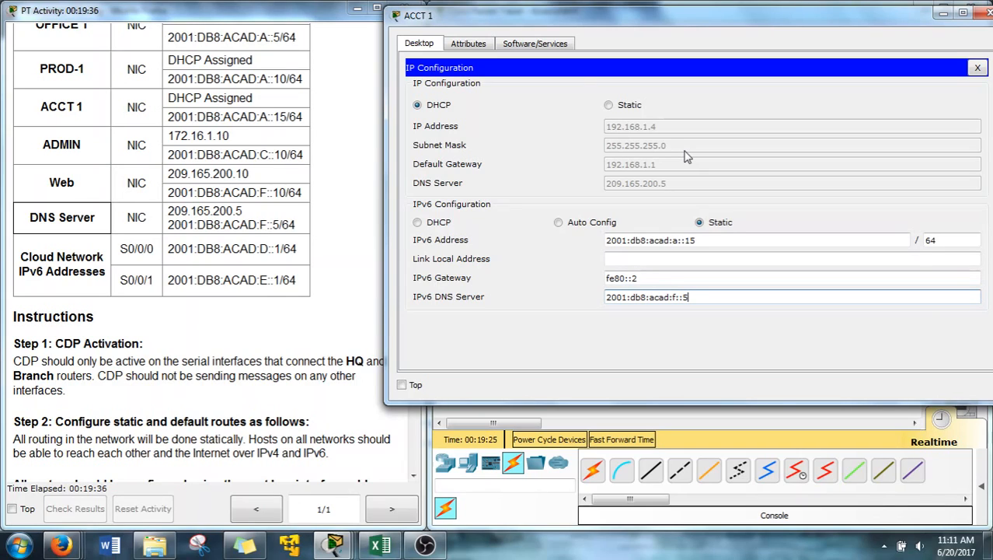
{"action": "left_click_drag", "start_coordinate": [902, 16], "coordinate": [816, 14]}
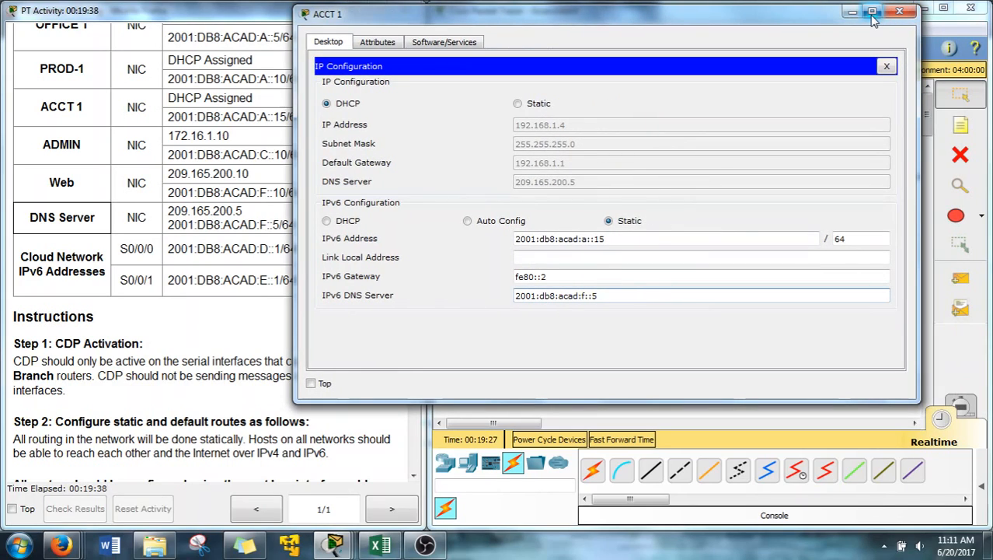
{"action": "left_click", "coordinate": [855, 13]}
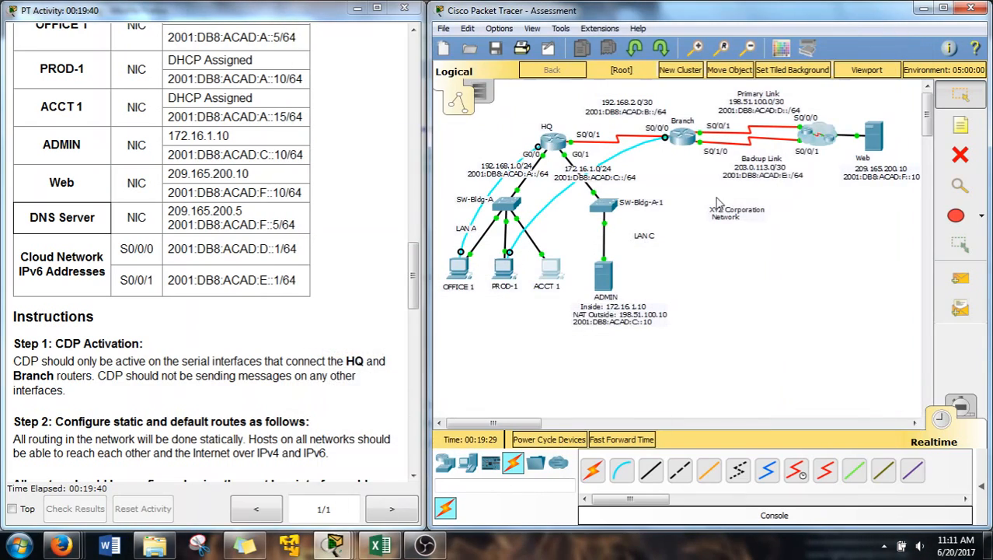
Leave OFFICE 1's IP configuration and open the host's command prompt, keeping the network topology in view
{"action": "left_click", "coordinate": [501, 252]}
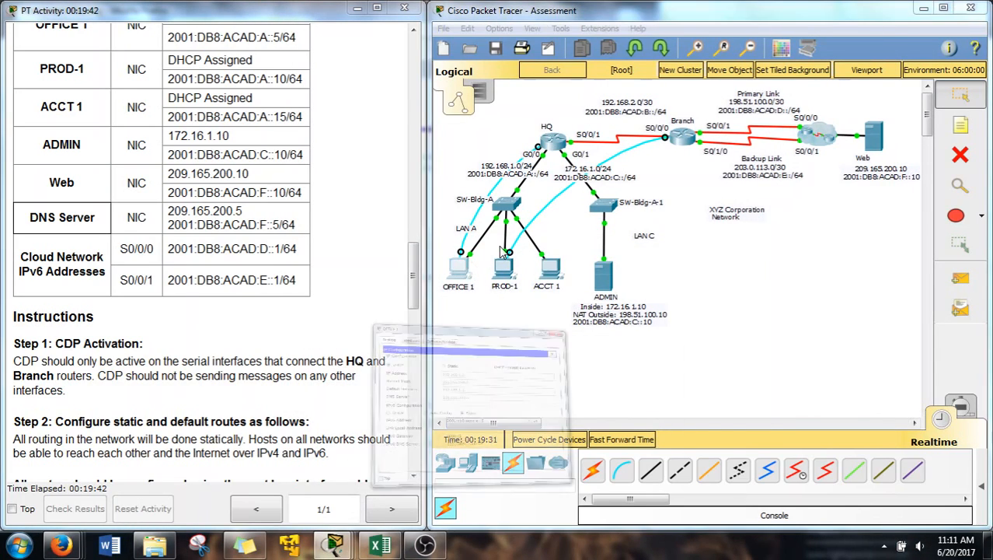
{"action": "left_click", "coordinate": [852, 96]}
{"action": "left_click", "coordinate": [526, 133]}
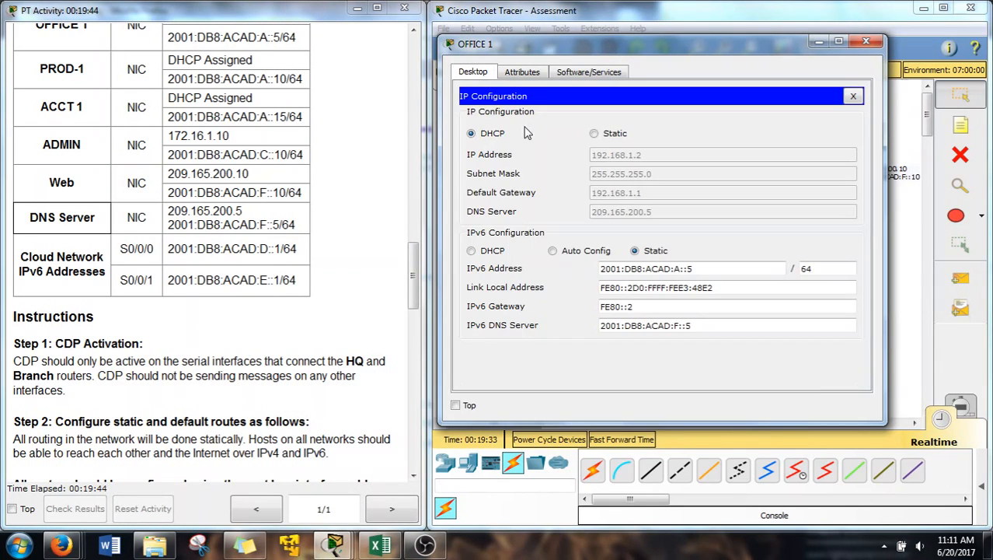
{"action": "left_click", "coordinate": [853, 96]}
{"action": "left_click", "coordinate": [773, 163]}
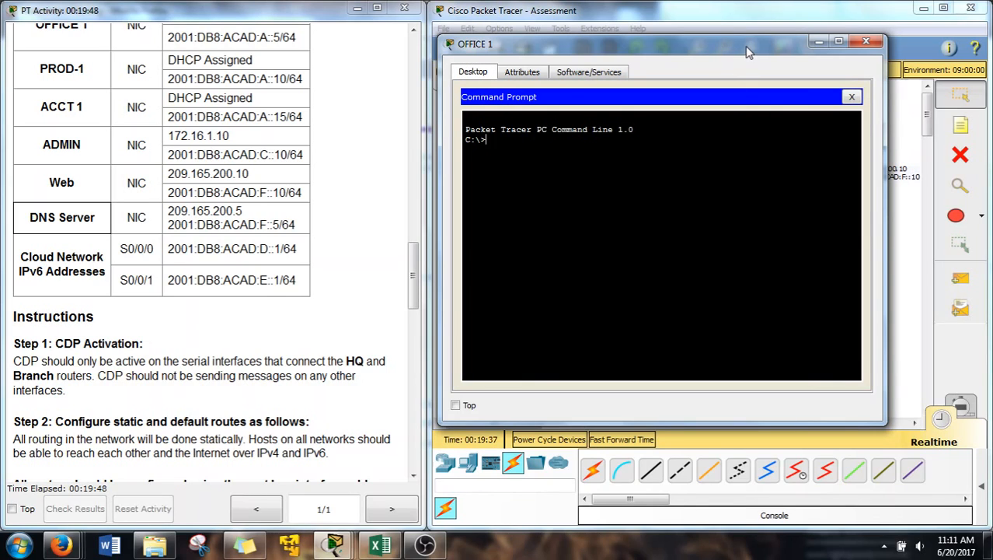
{"action": "left_click_drag", "start_coordinate": [746, 52], "coordinate": [388, 41]}
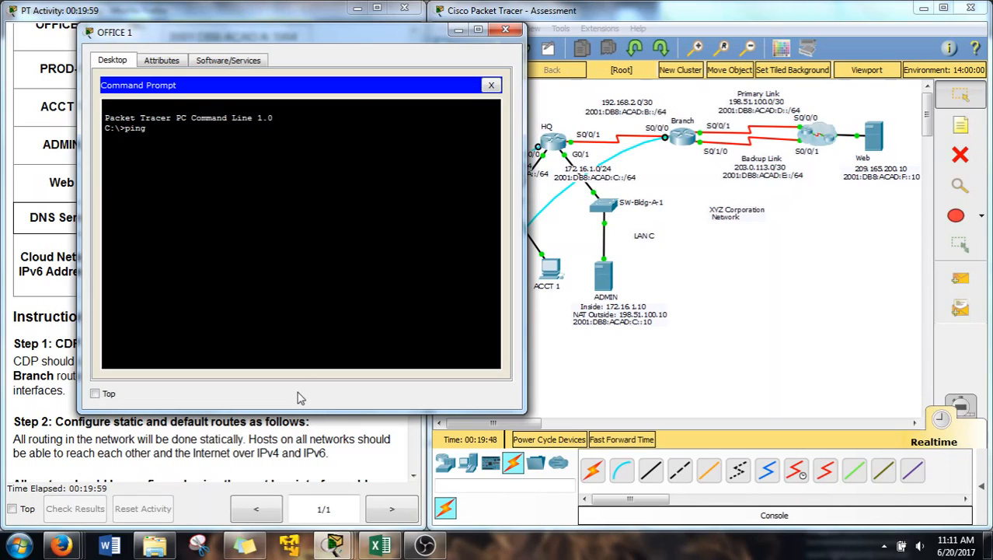
Ping the Web server at 2001:db8:acad:f::10 from OFFICE 1
{"action": "type", "text": "2001"}
{"action": "right_click", "coordinate": [277, 225]}
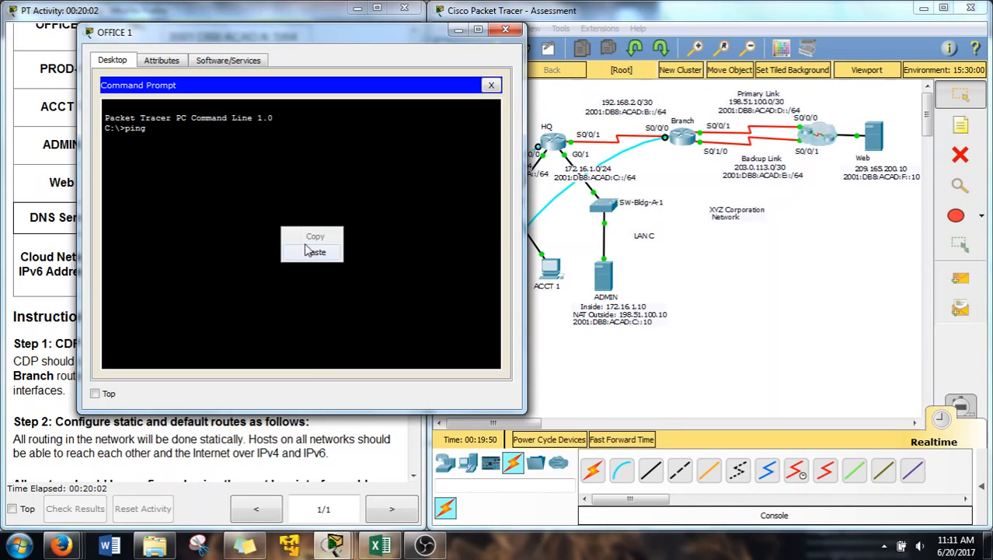
{"action": "left_click", "coordinate": [308, 251]}
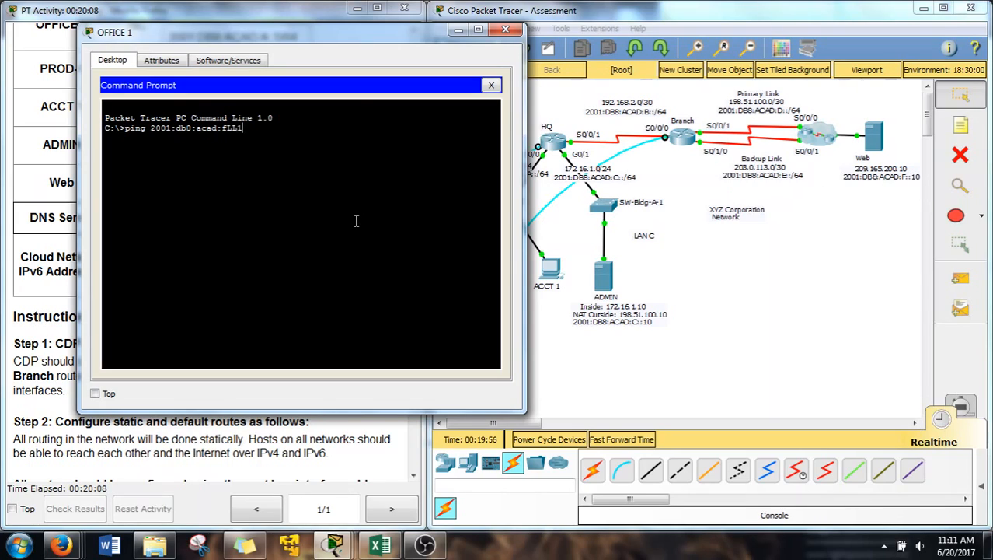
{"action": "type", "text": "fLL1"}
{"action": "key", "text": "BackSpace"}
{"action": "key", "text": "BackSpace"}
{"action": "key", "text": "BackSpace"}
{"action": "type", "text": "::10"}
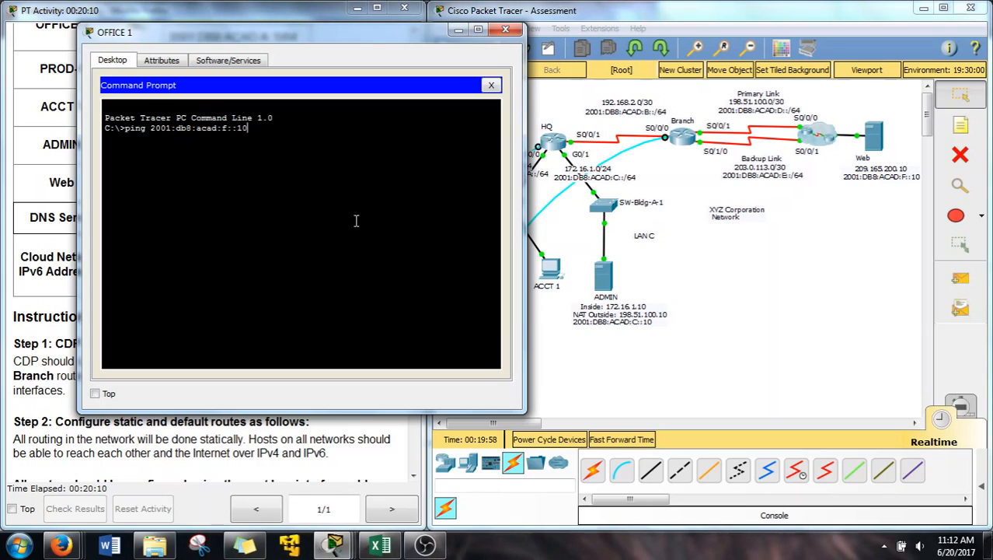
{"action": "key", "text": "Return"}
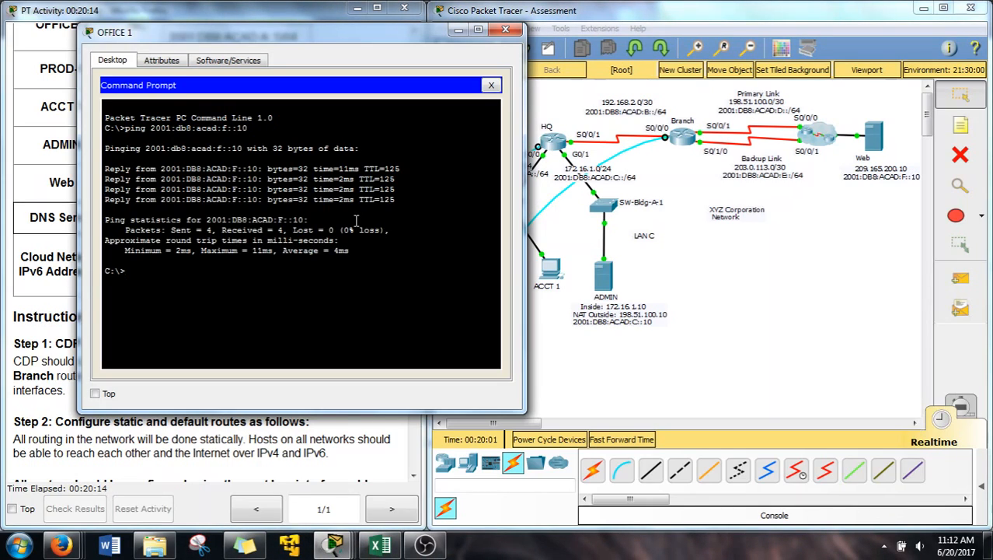
Ping the ADMIN server at 2001:db8:acad:c::10 from OFFICE 1
{"action": "key", "text": "Up"}
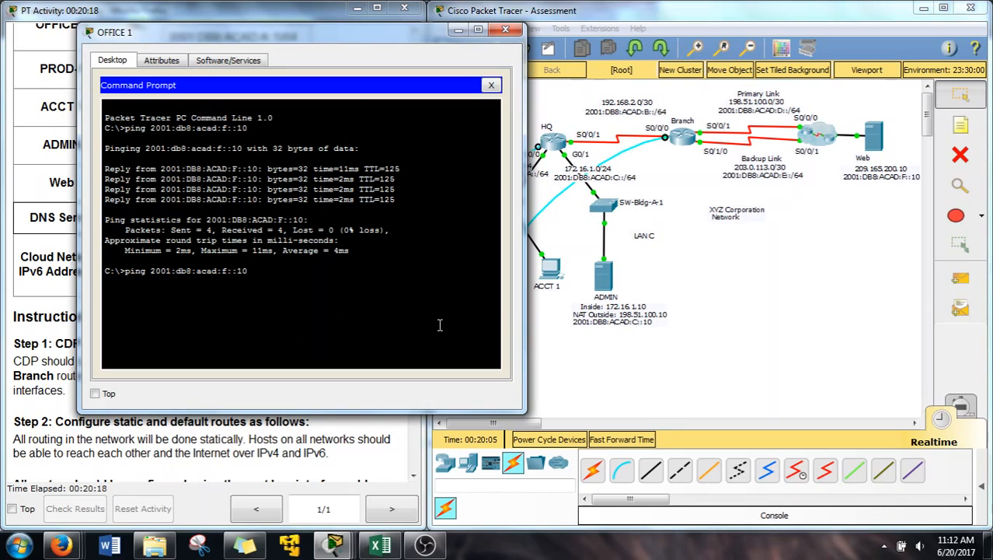
{"action": "key", "text": "BackSpace"}
{"action": "type", "text": "c"}
{"action": "key", "text": "Return"}
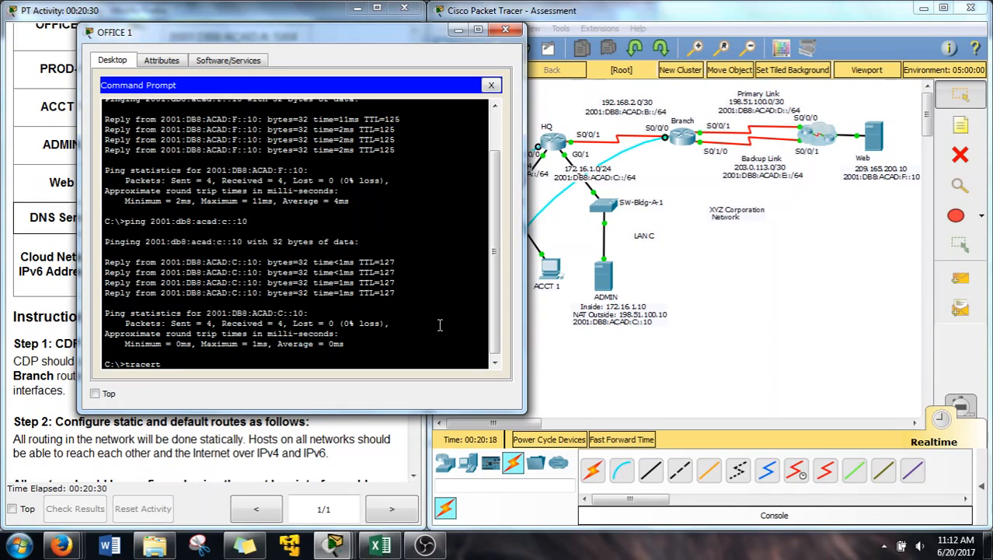
Trace the route from OFFICE 1 to the Web server at 2001:db8:acad:f::10 and minimize the host's window
{"action": "right_click", "coordinate": [420, 343]}
{"action": "left_click", "coordinate": [454, 370]}
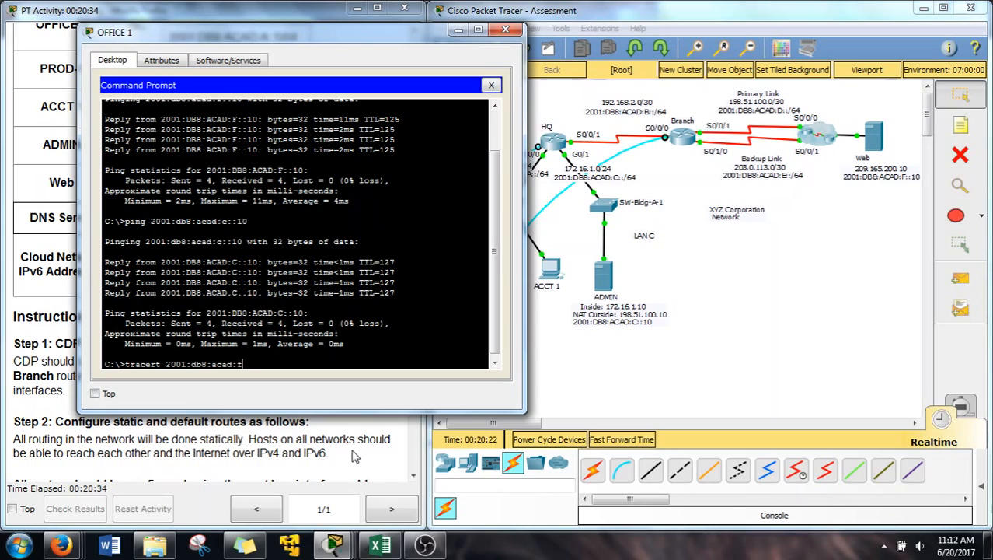
{"action": "key", "text": "Return"}
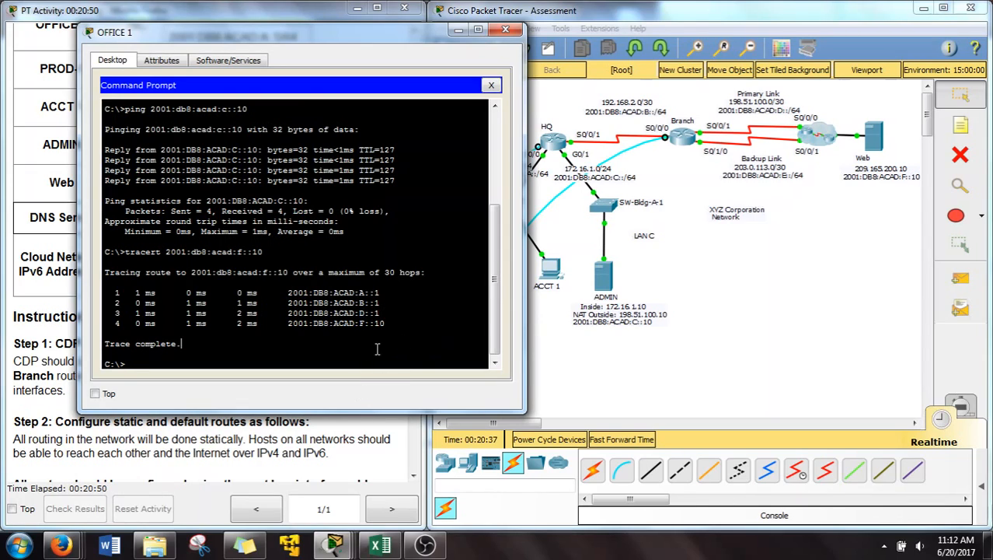
{"action": "left_click_drag", "start_coordinate": [286, 31], "coordinate": [638, 30]}
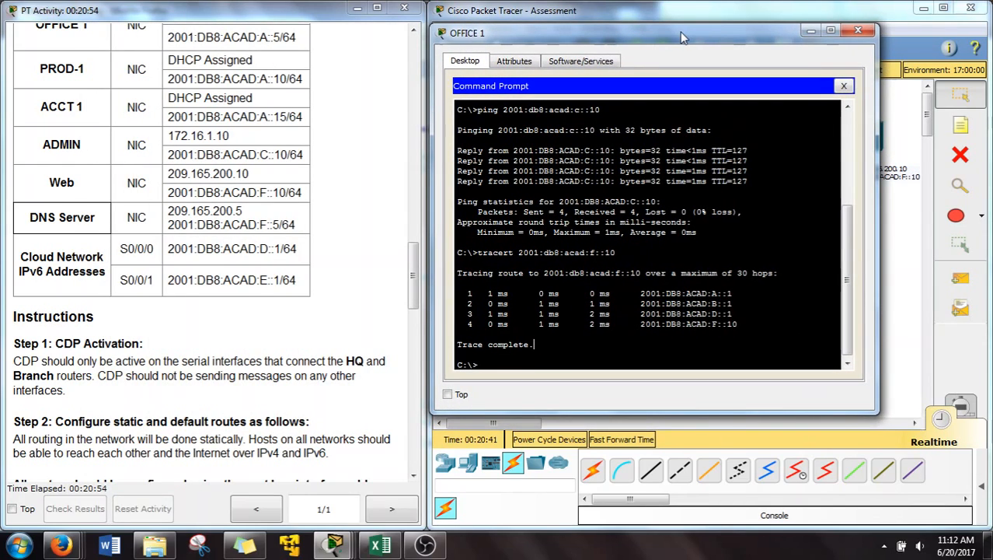
{"action": "left_click", "coordinate": [810, 31]}
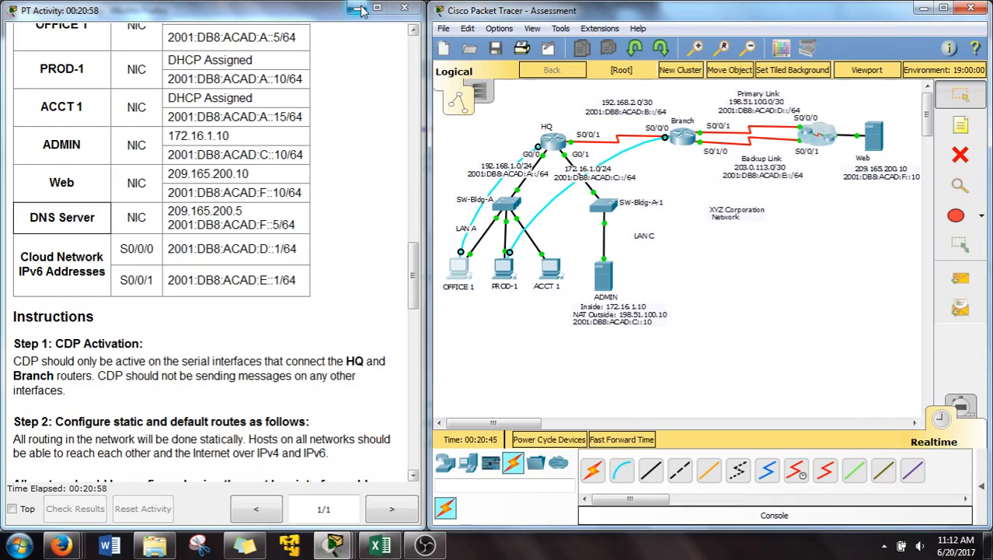
Switch to Firefox and examine the points and percentage on the assessment results page
{"action": "mouse_move", "coordinate": [66, 547]}
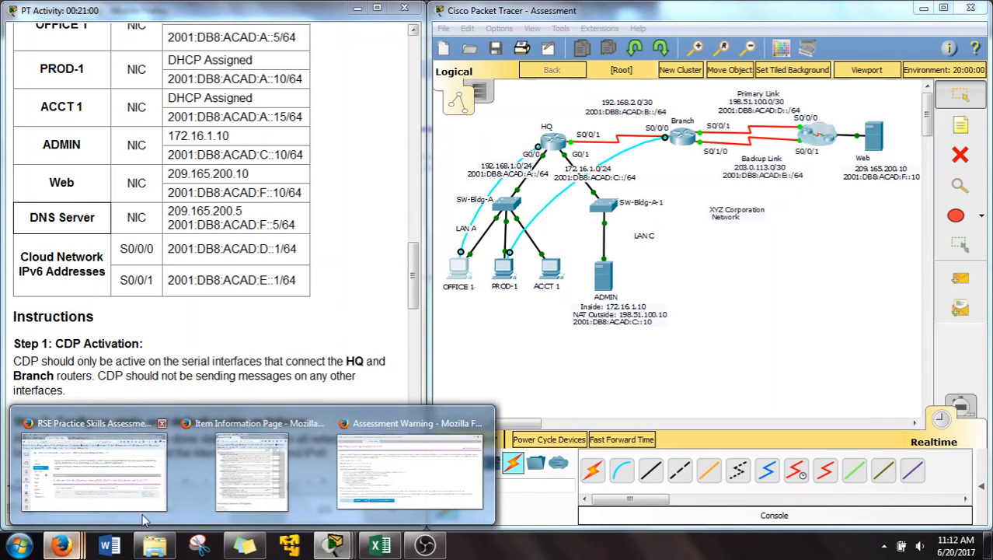
{"action": "left_click", "coordinate": [379, 465]}
{"action": "left_click", "coordinate": [165, 472]}
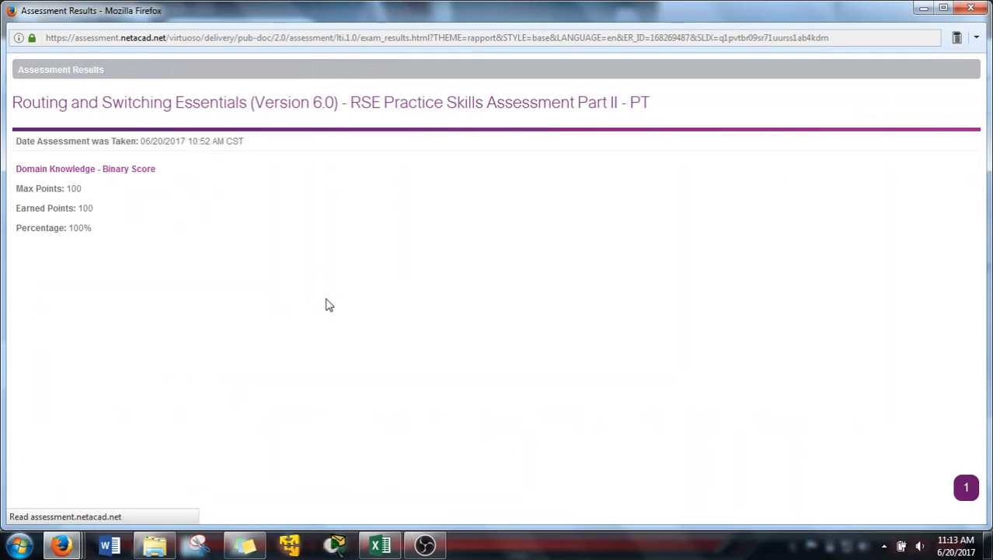
{"action": "left_click_drag", "start_coordinate": [58, 188], "coordinate": [18, 195]}
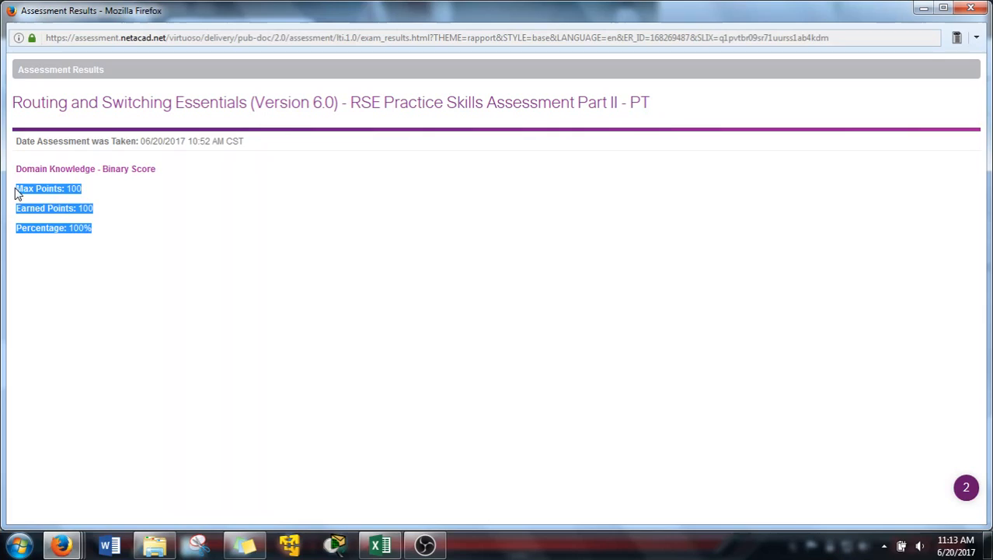
{"action": "left_click", "coordinate": [101, 219]}
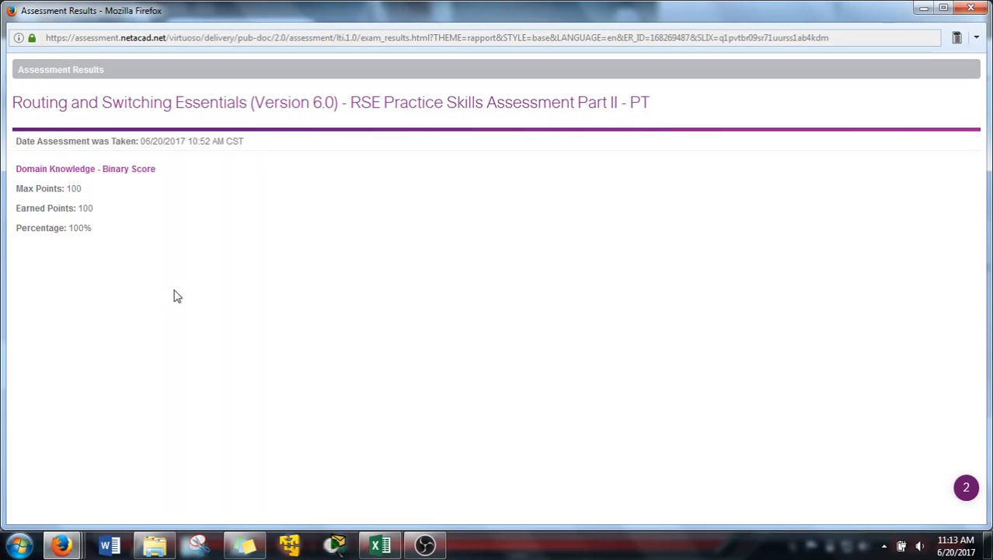